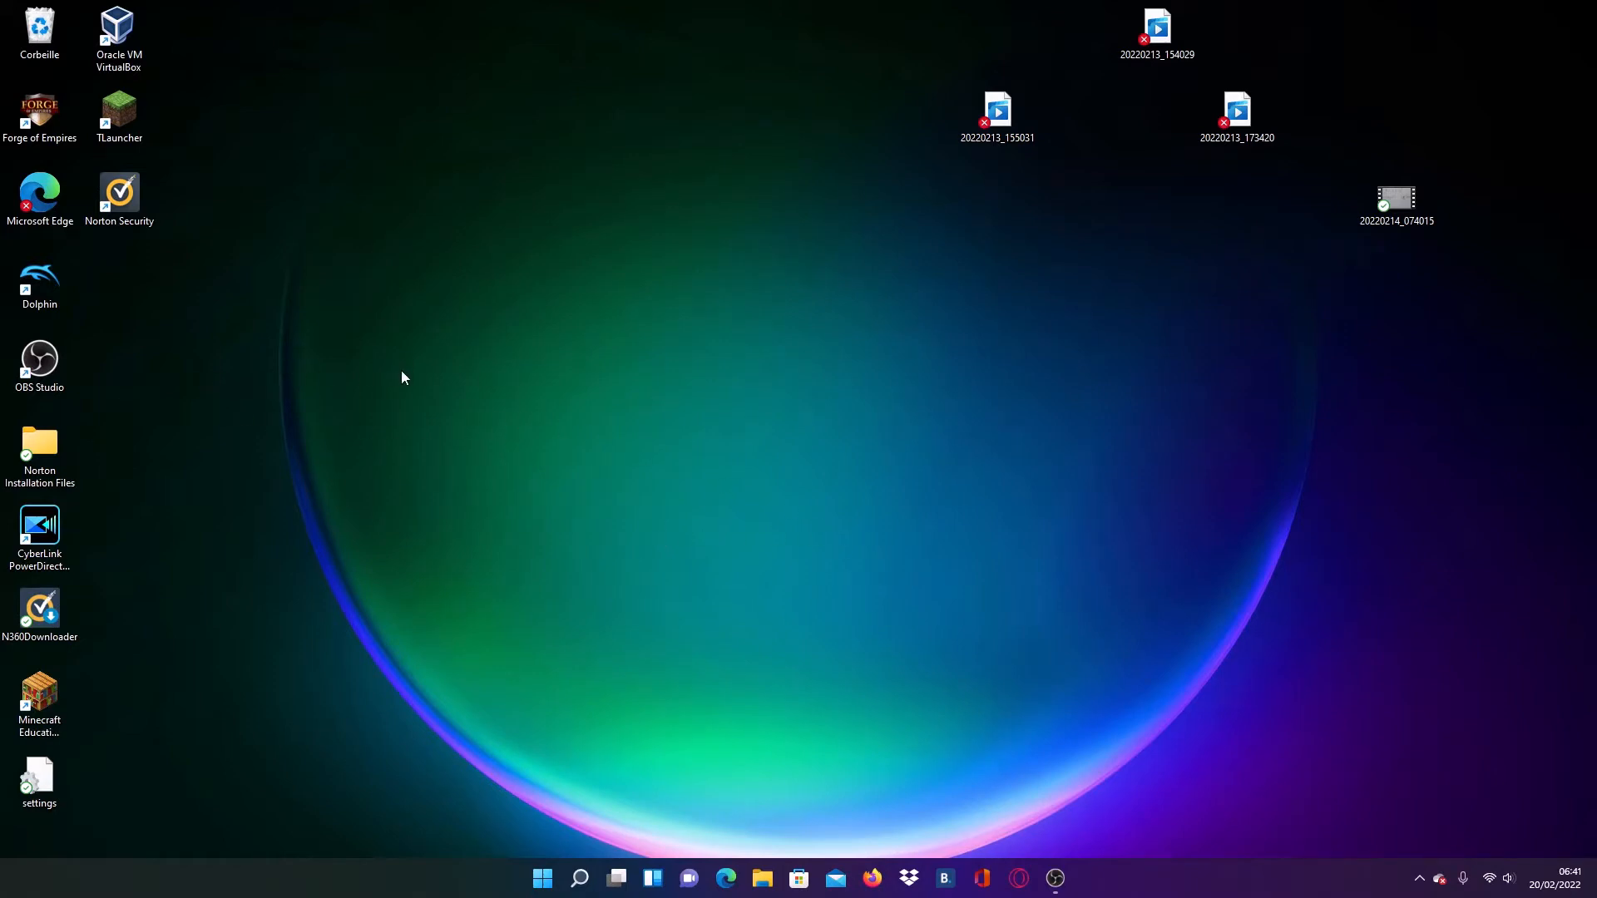
- Open the Opera GX browser and search the web for "windows 10" in a new tab
click(1016, 878)
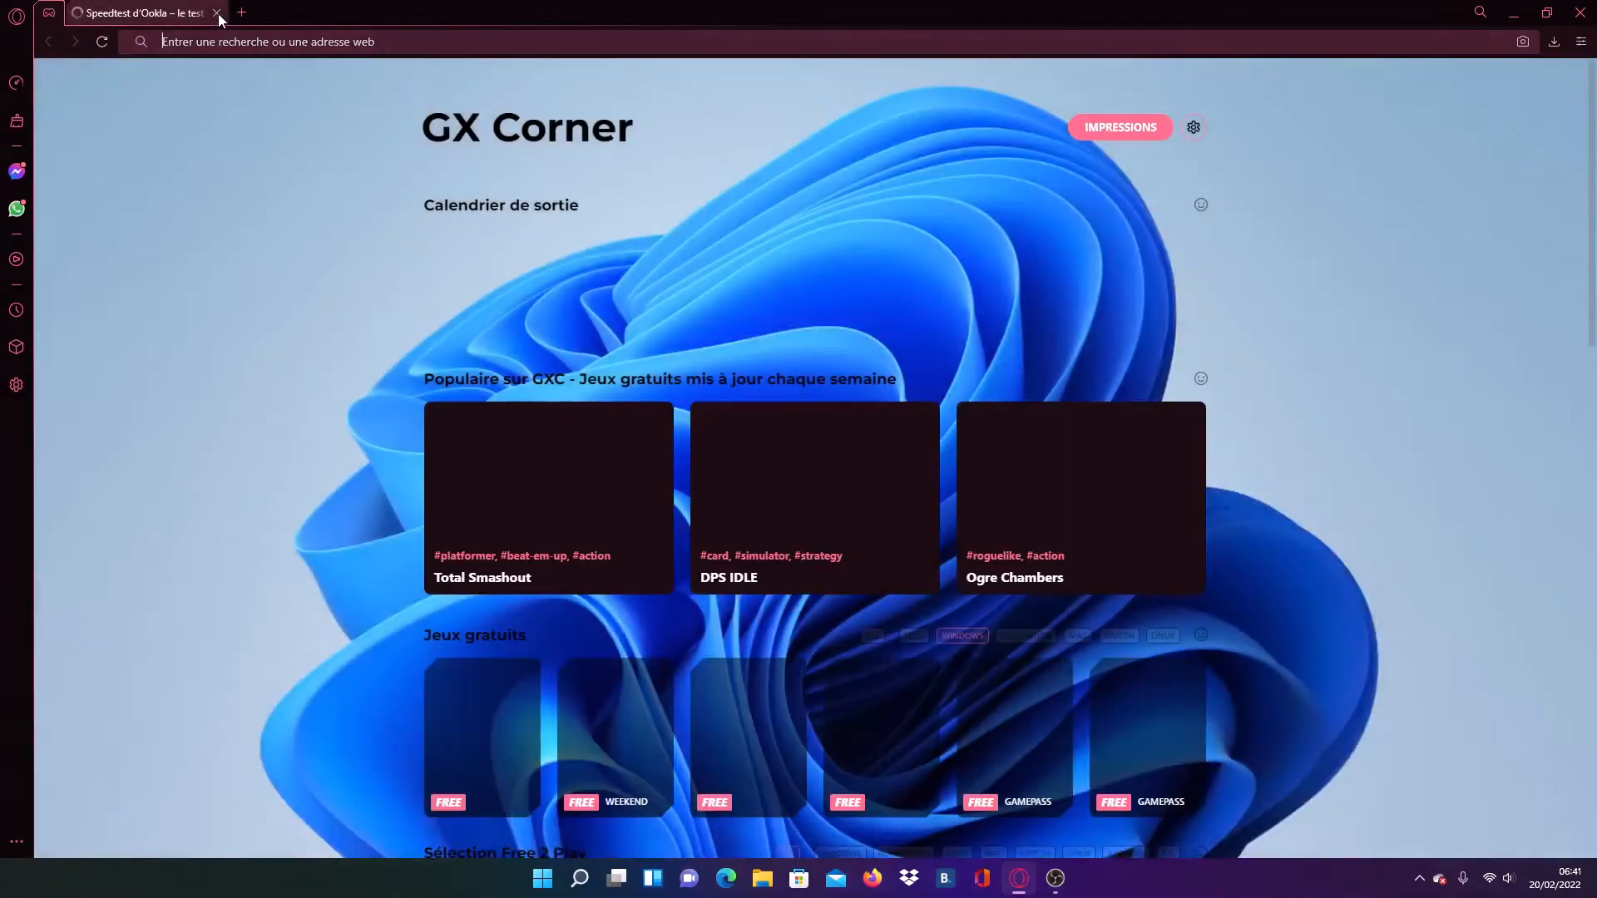
click(242, 13)
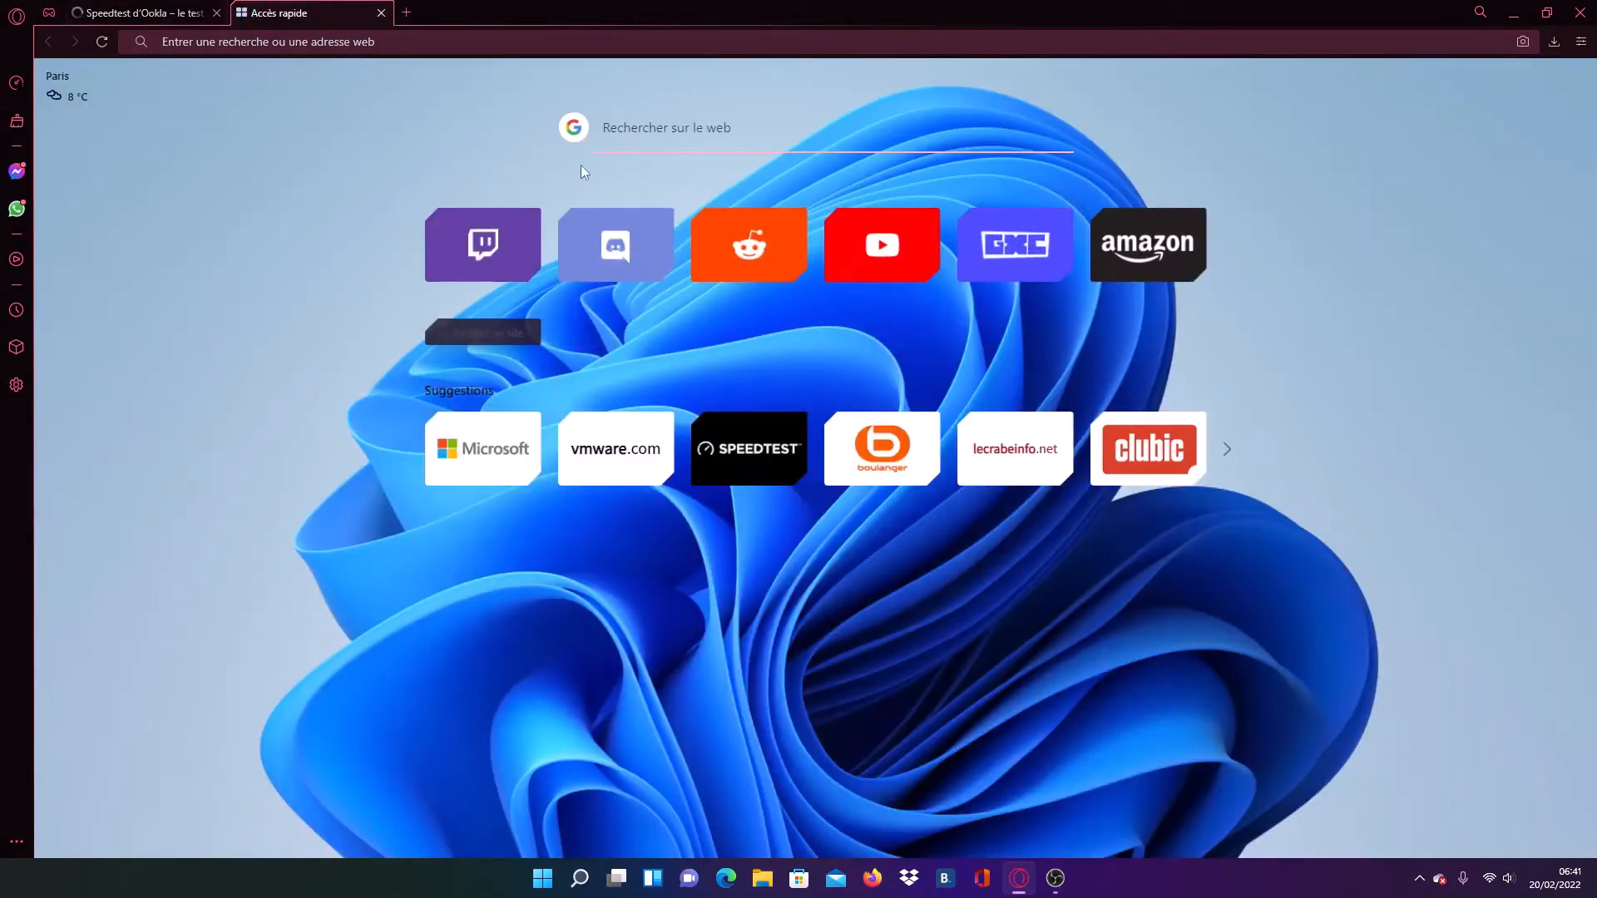
click(662, 132)
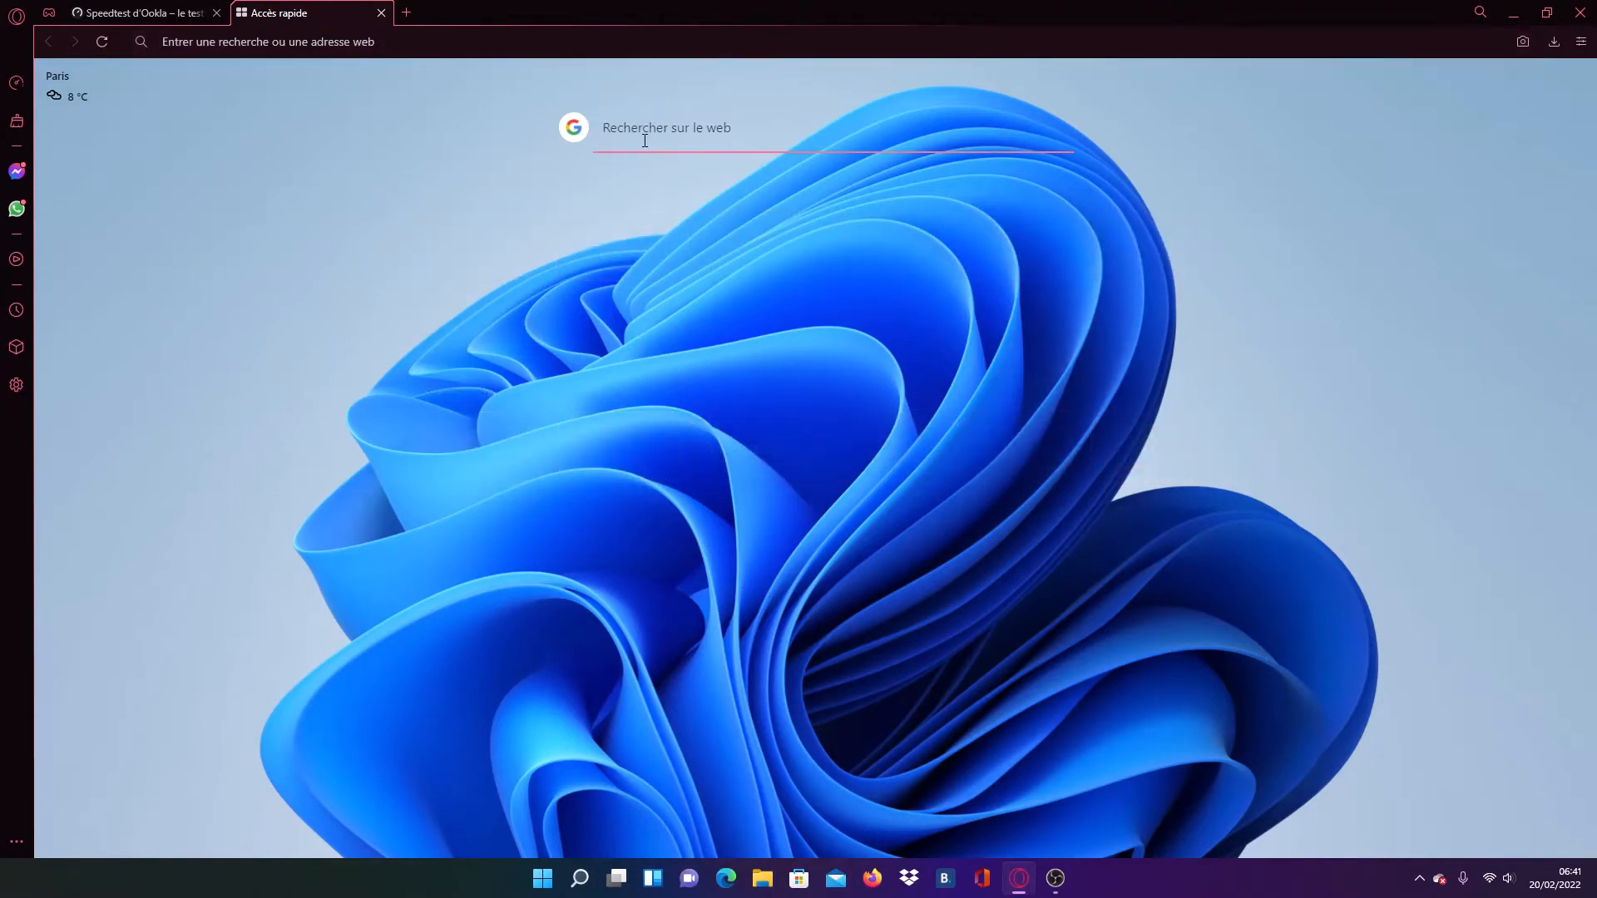
text(wi)
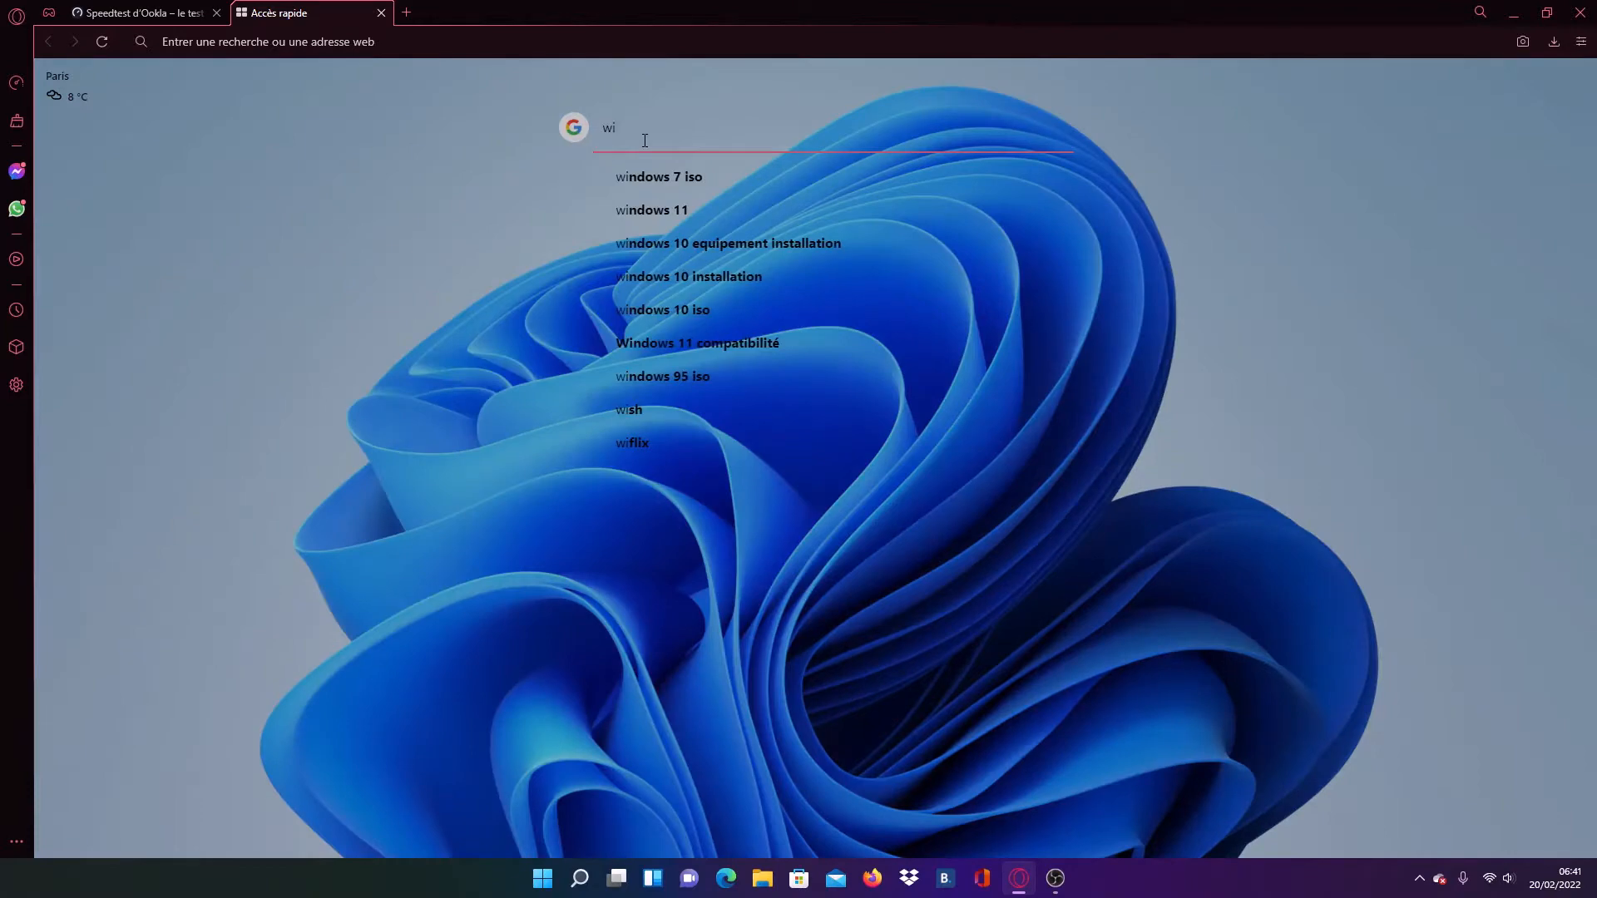
text(ndo)
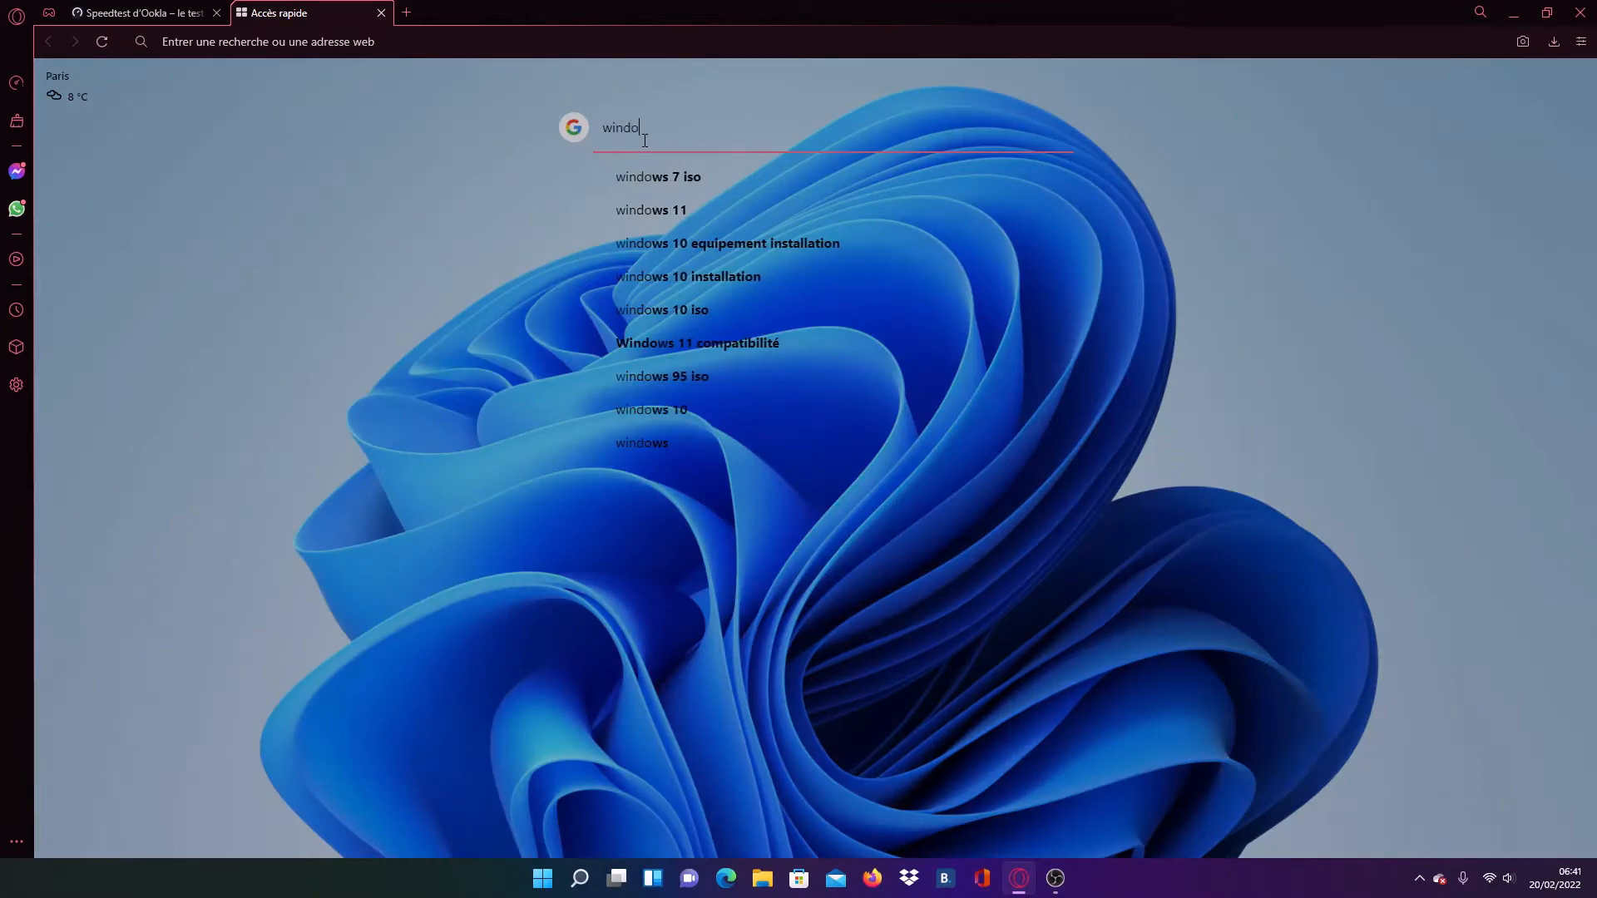
text(ws 10)
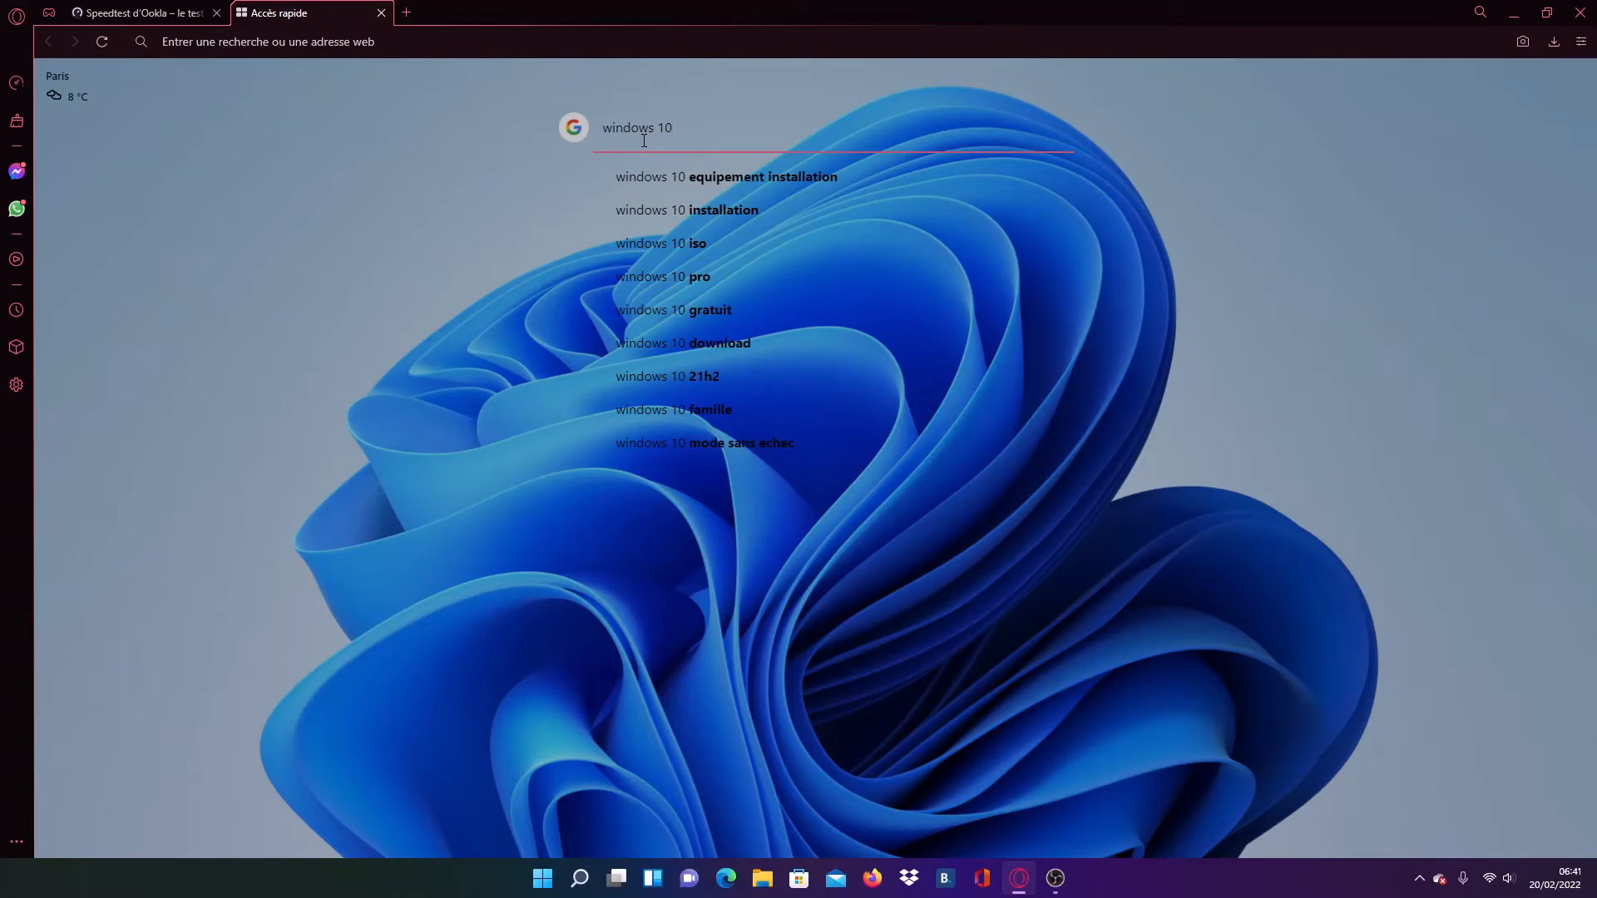
key(Return)
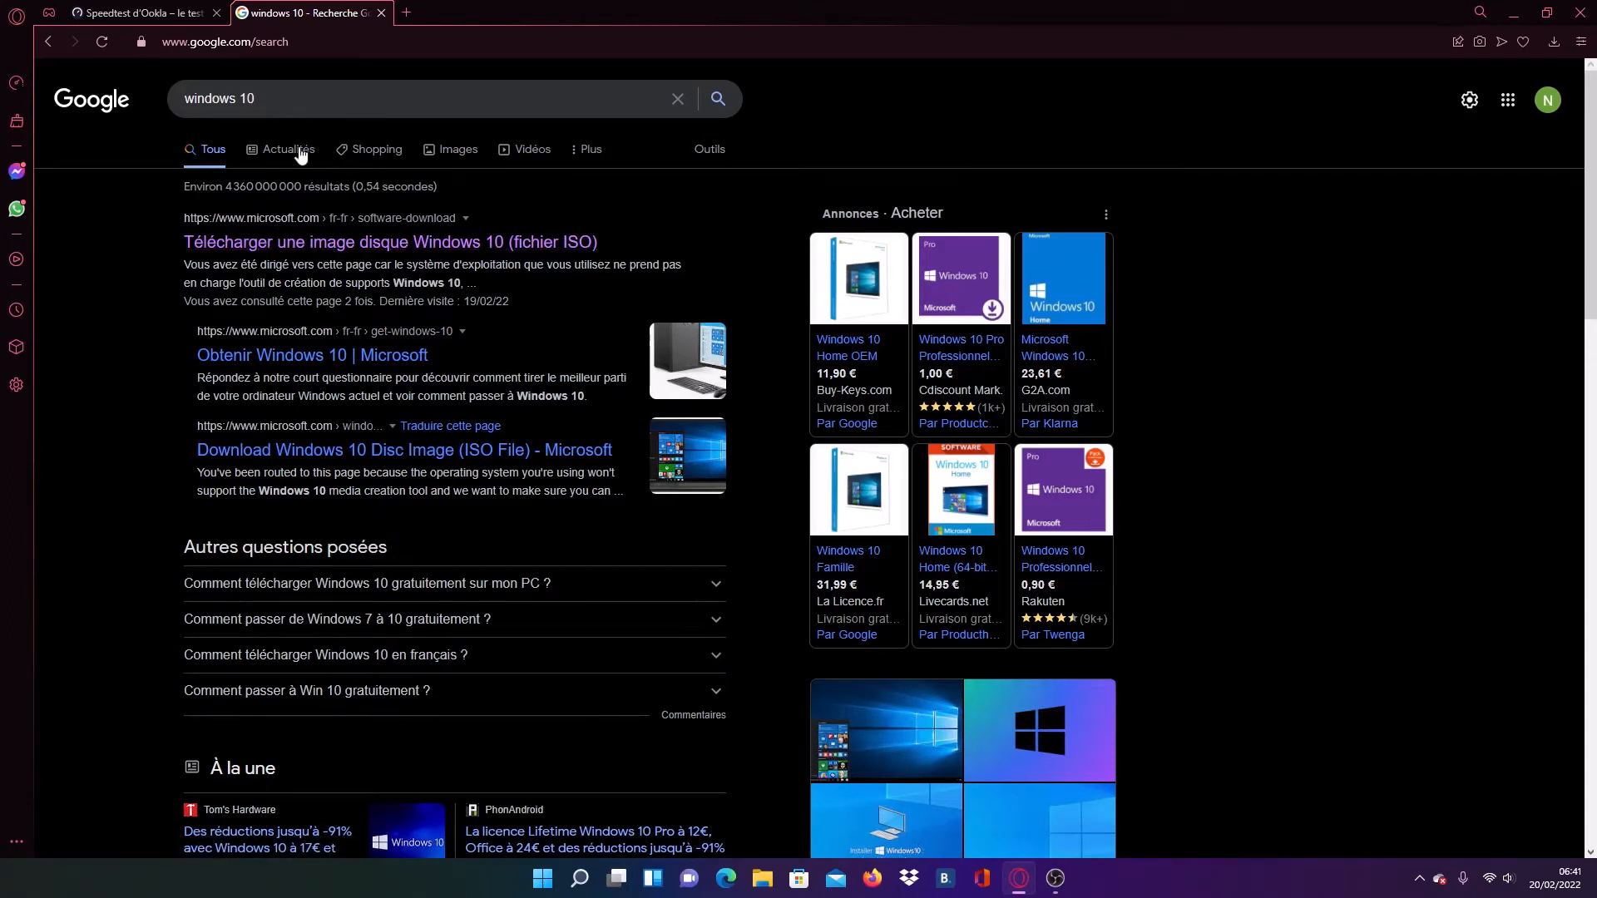
- Download the media creation tool from Microsoft's Windows 10 page and save MediaCreationTool21H2 in the Téléchargements folder
click(304, 246)
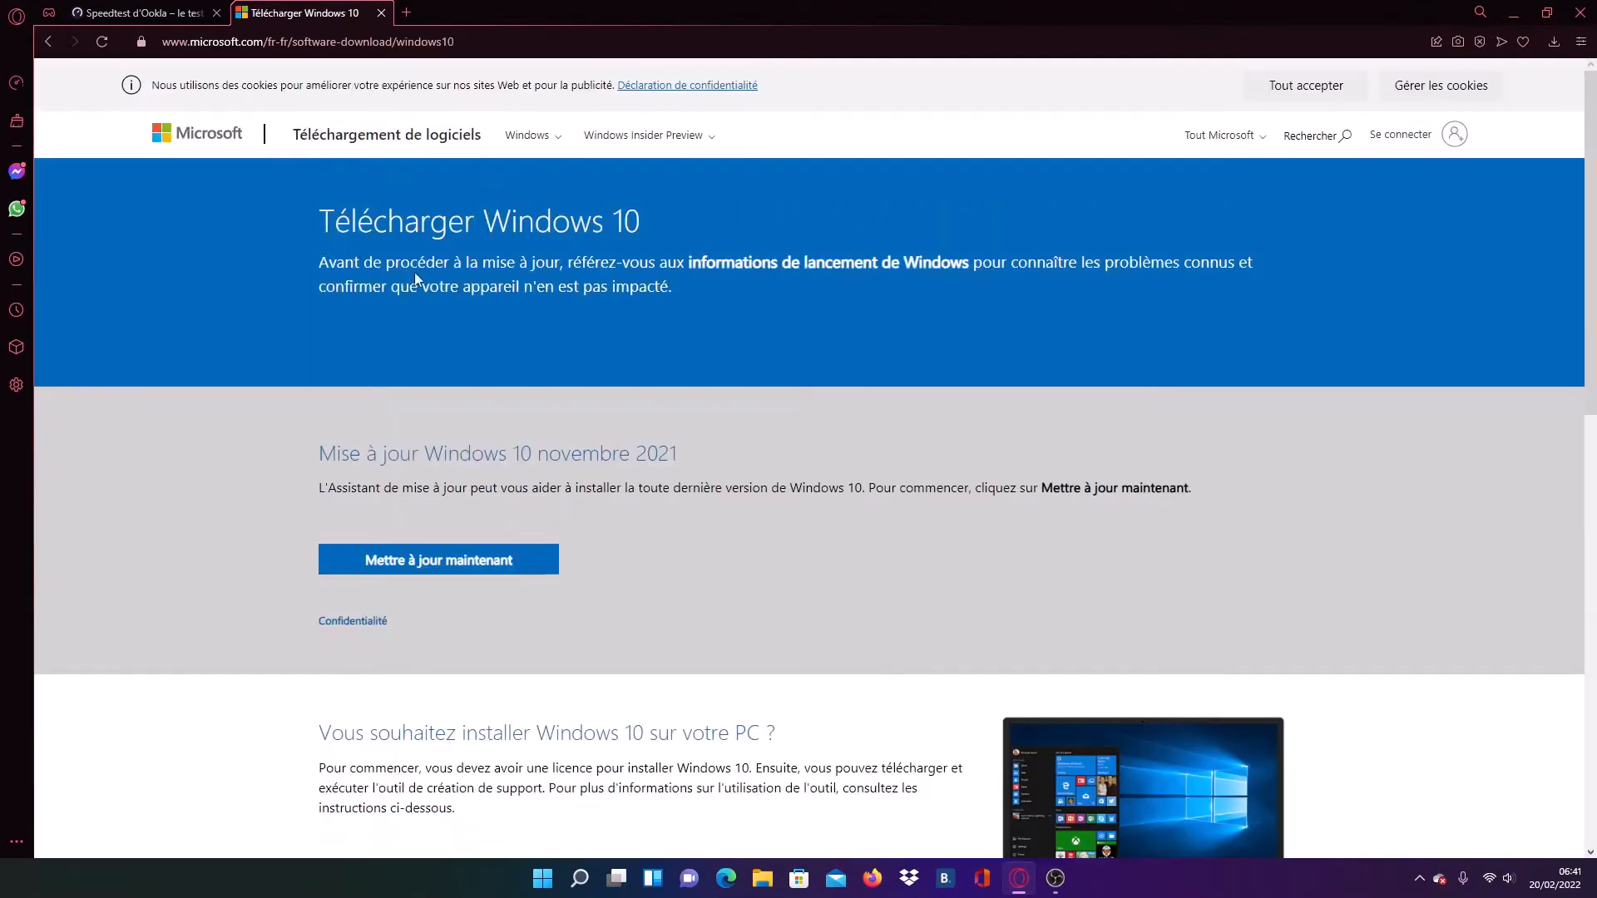
scroll(541, 288, down, 2)
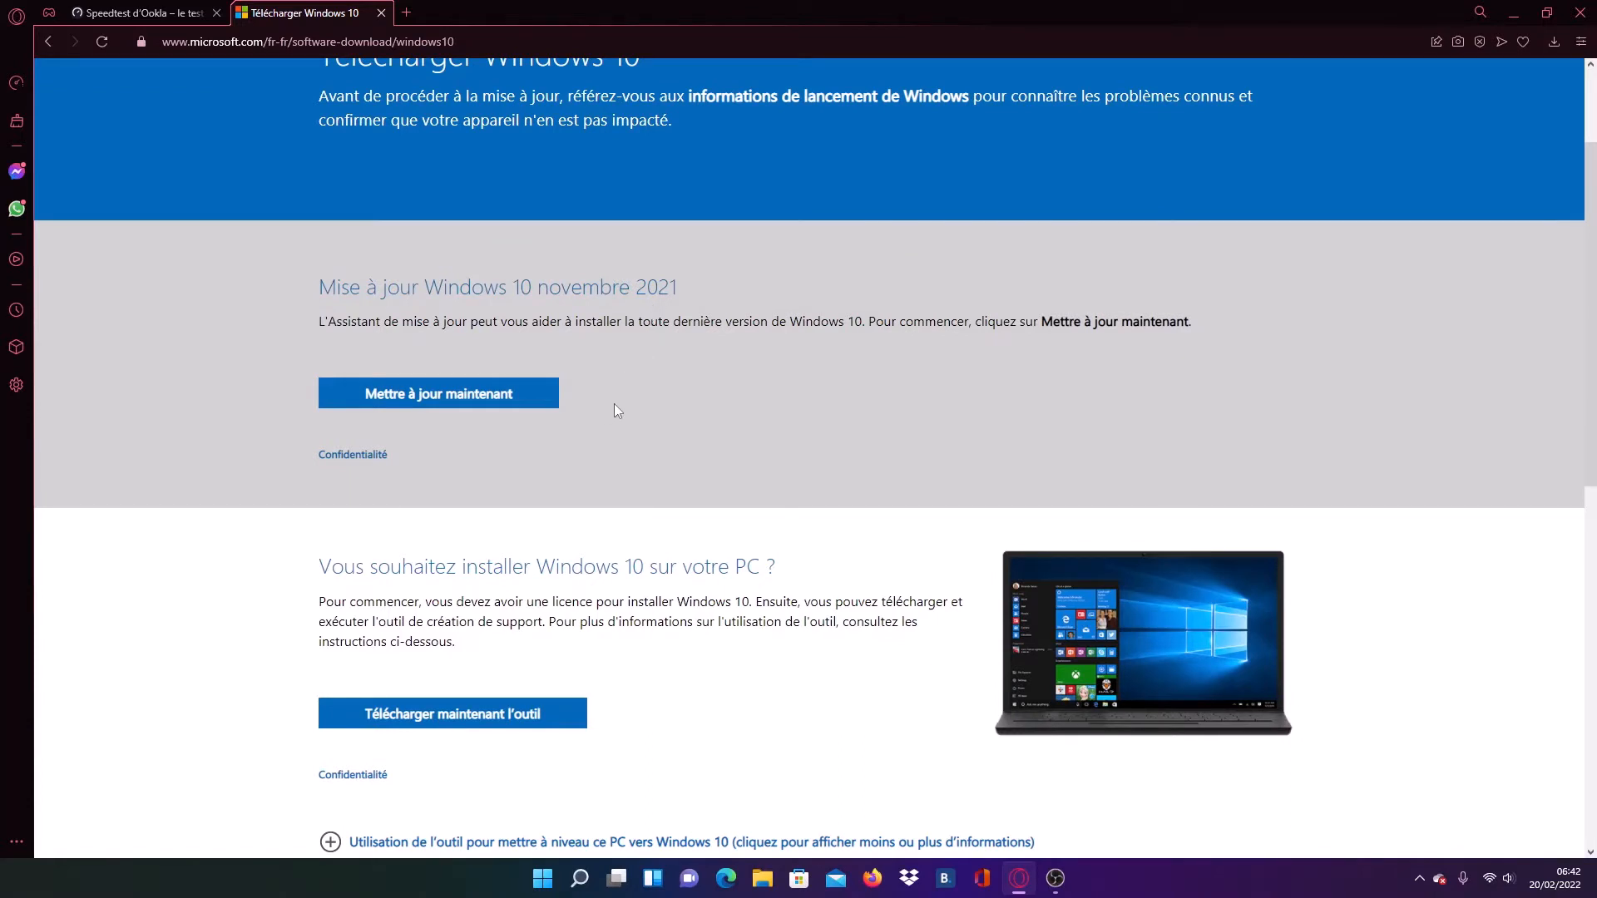
scroll(614, 407, down, 2)
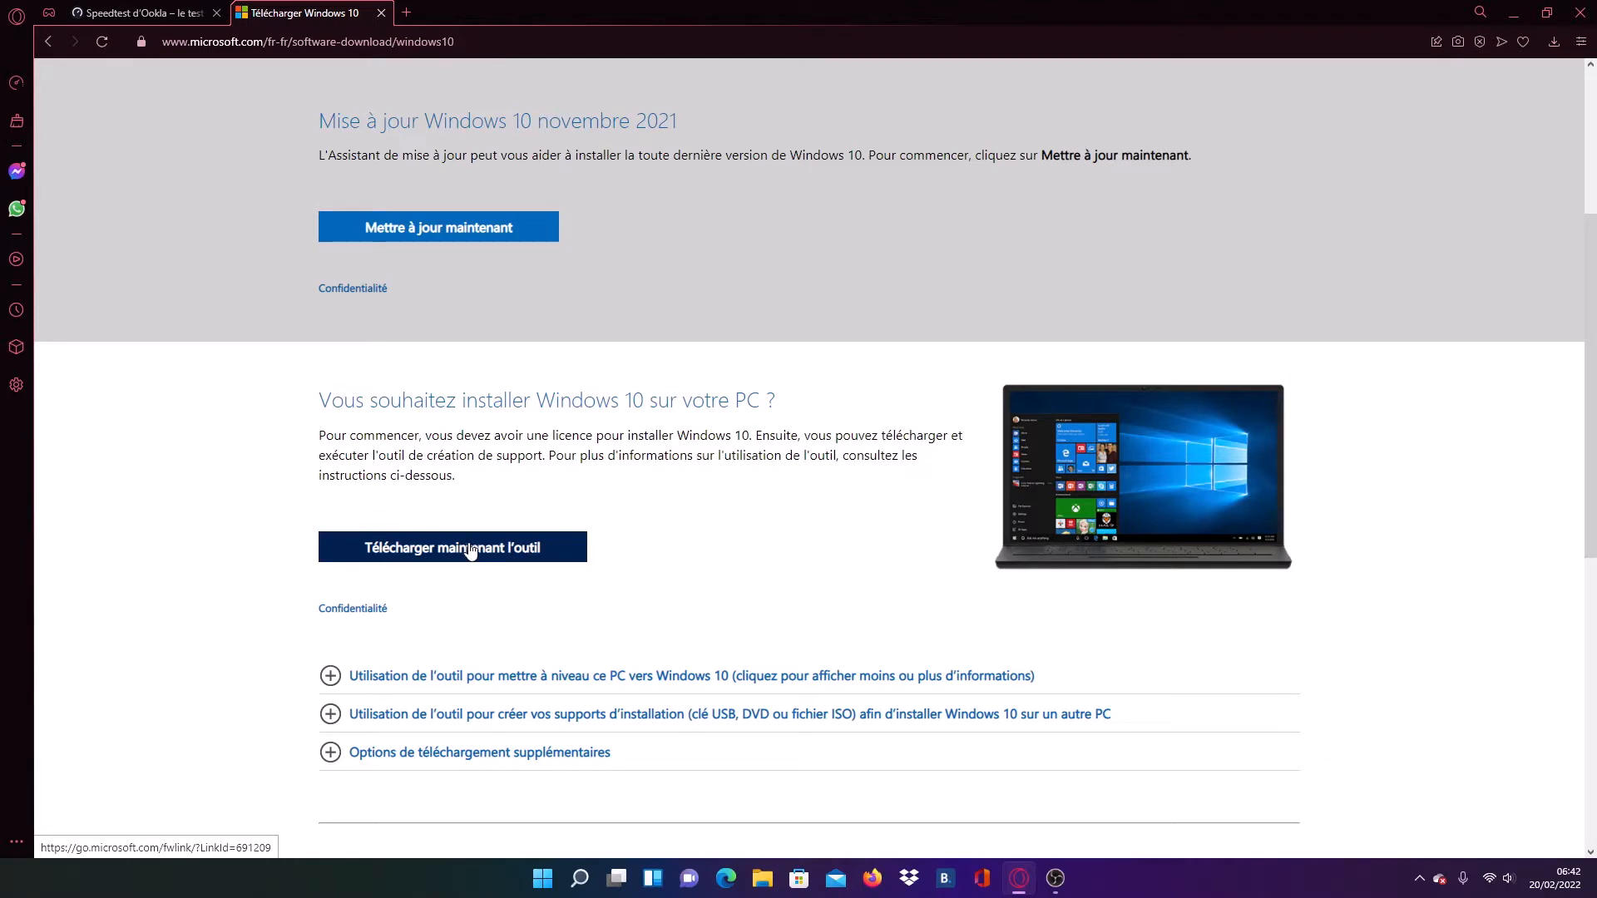
click(471, 550)
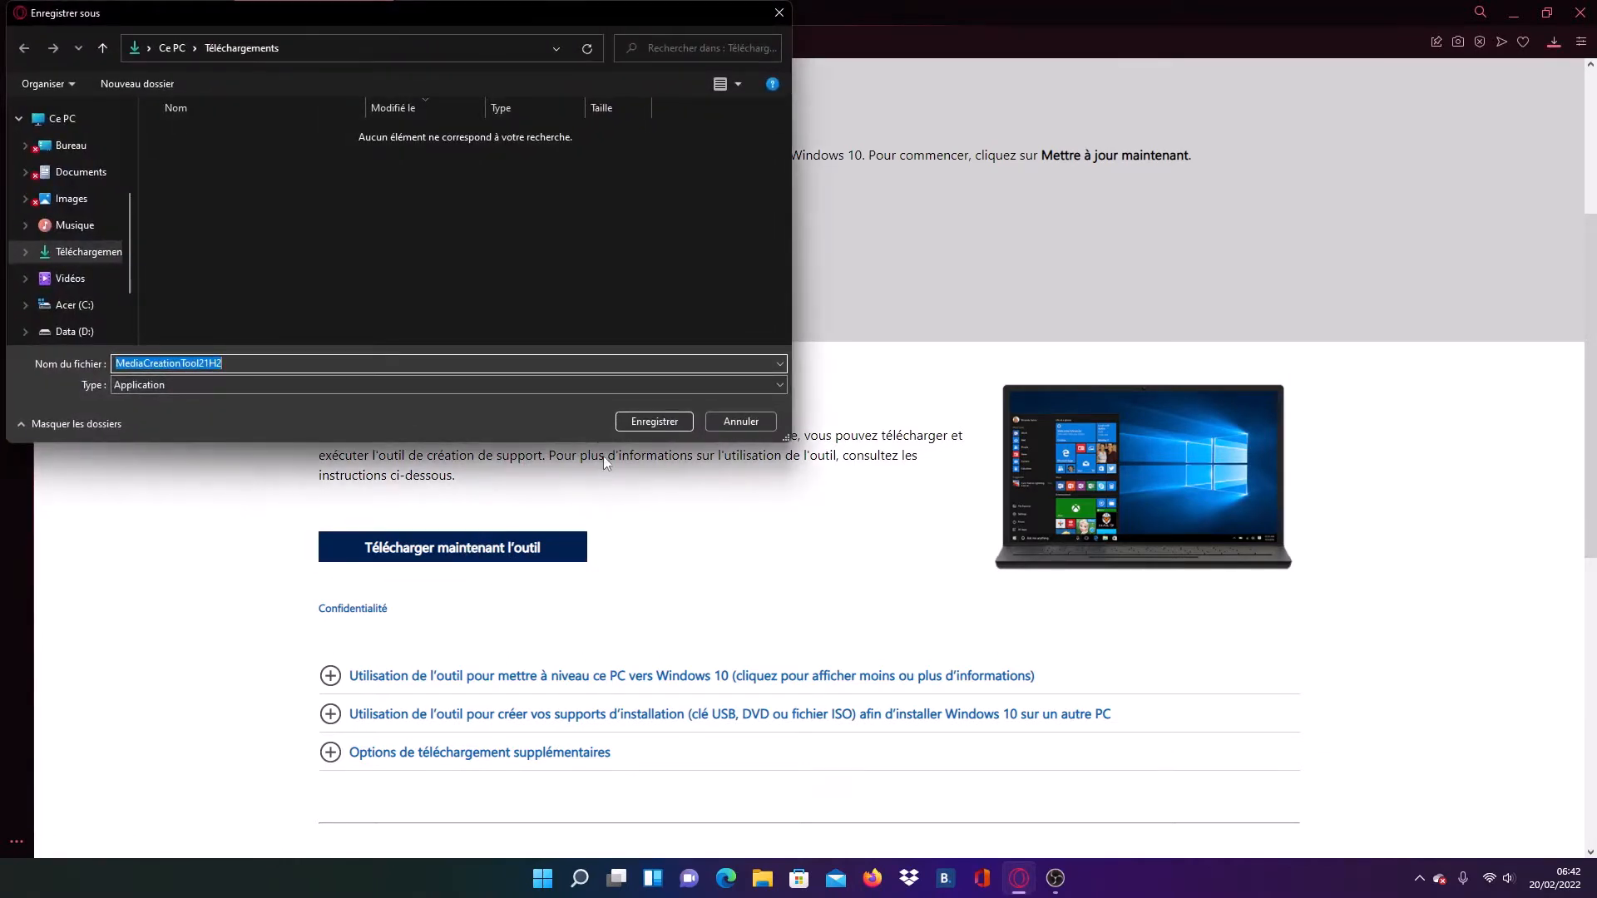
click(641, 421)
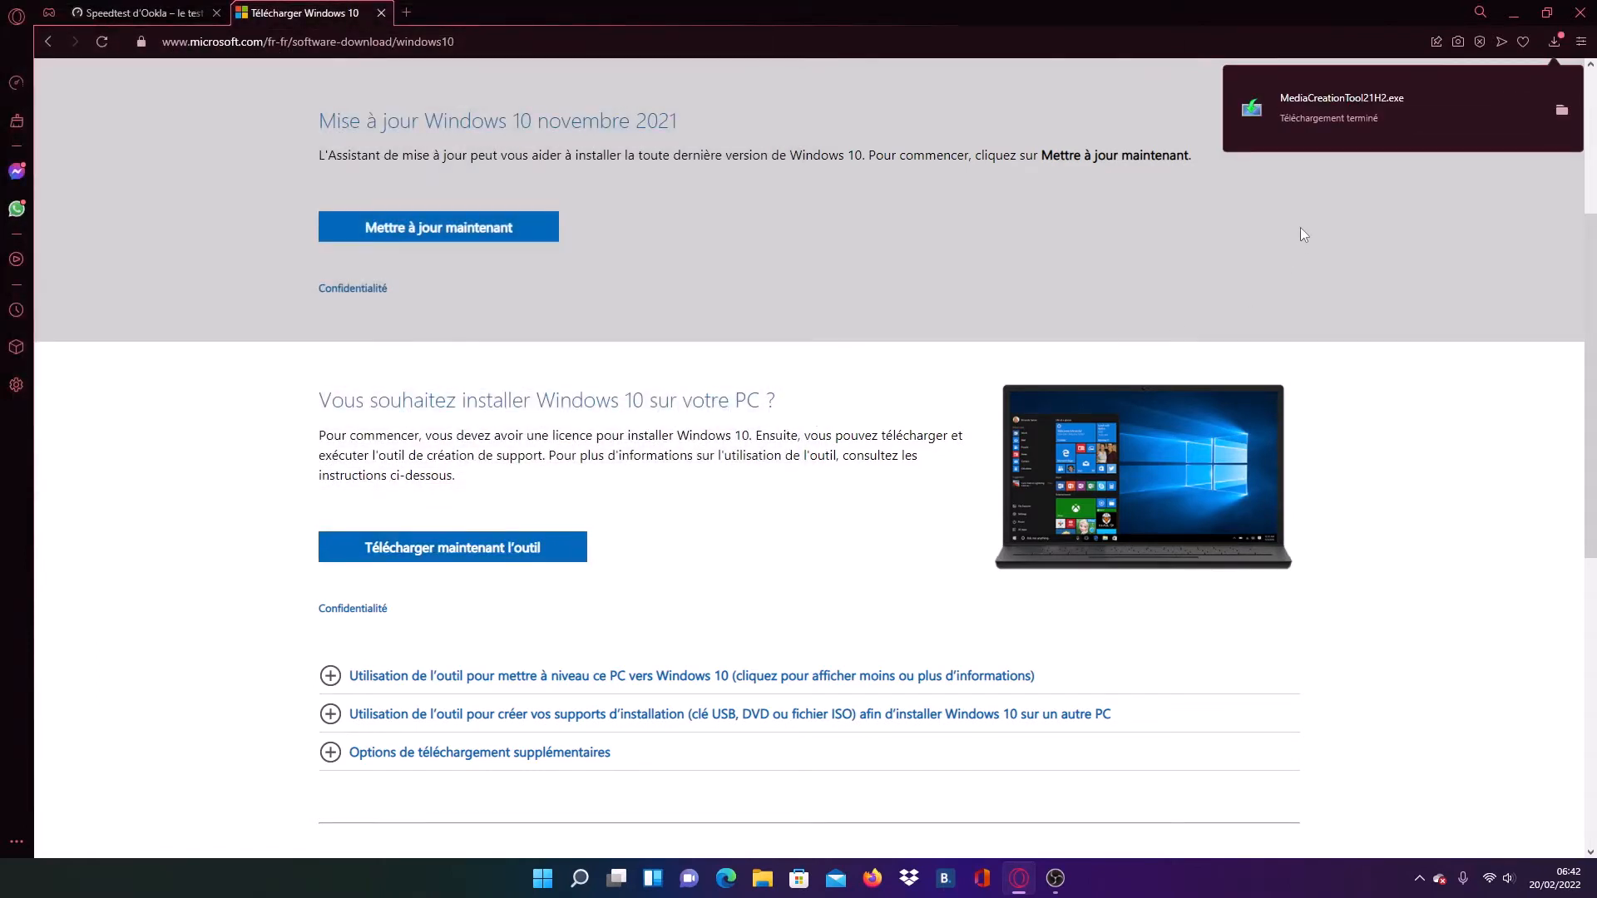
click(1575, 18)
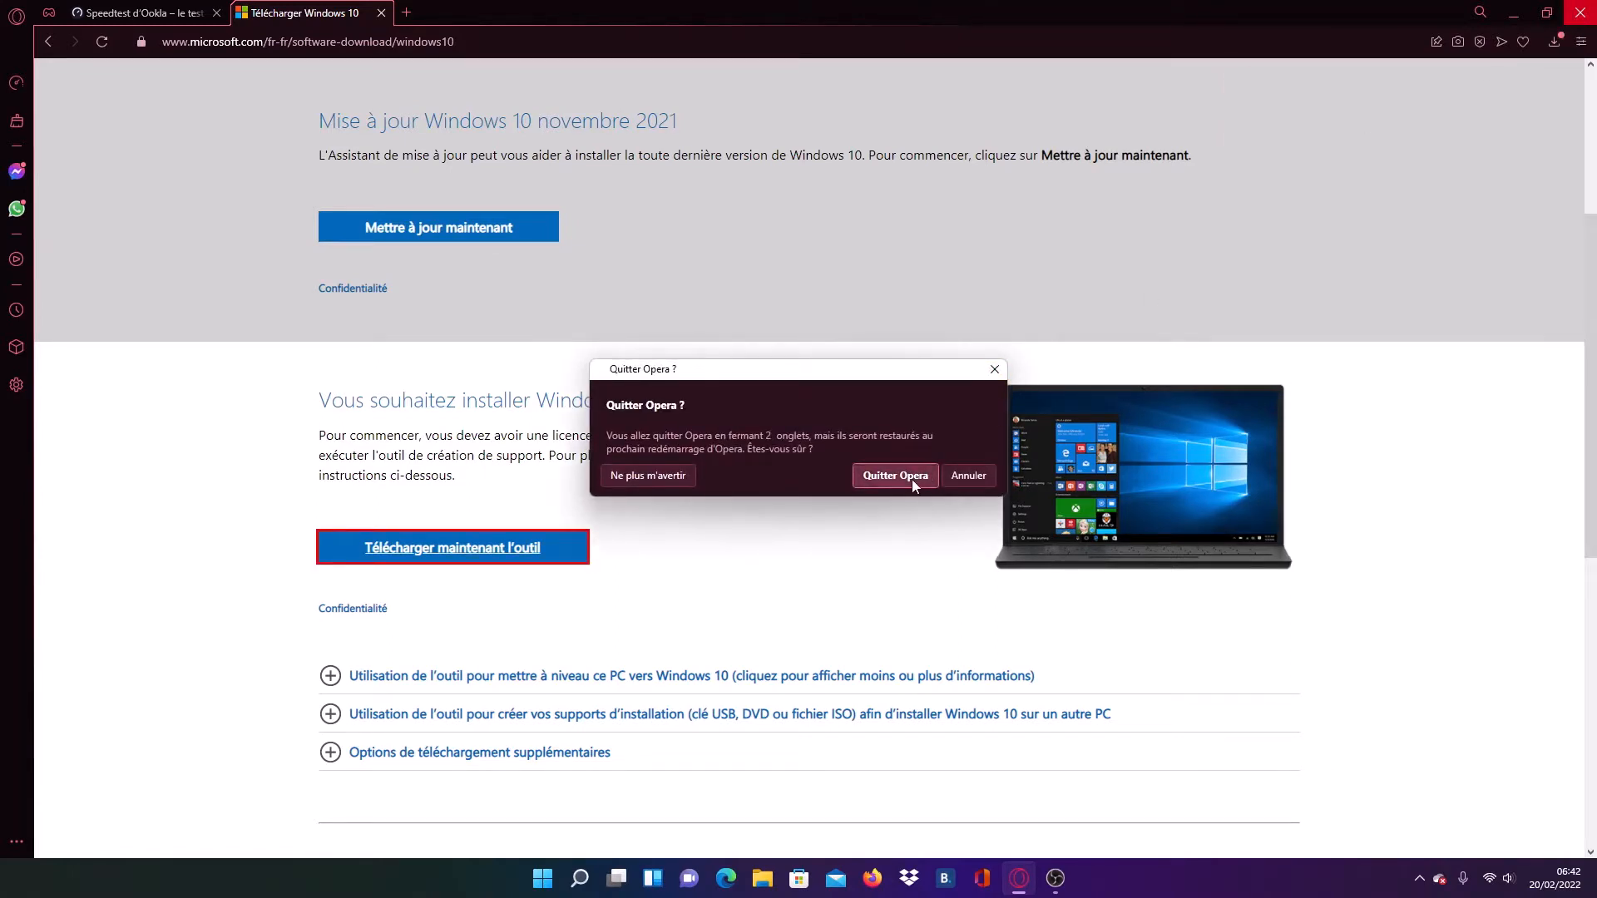
click(994, 370)
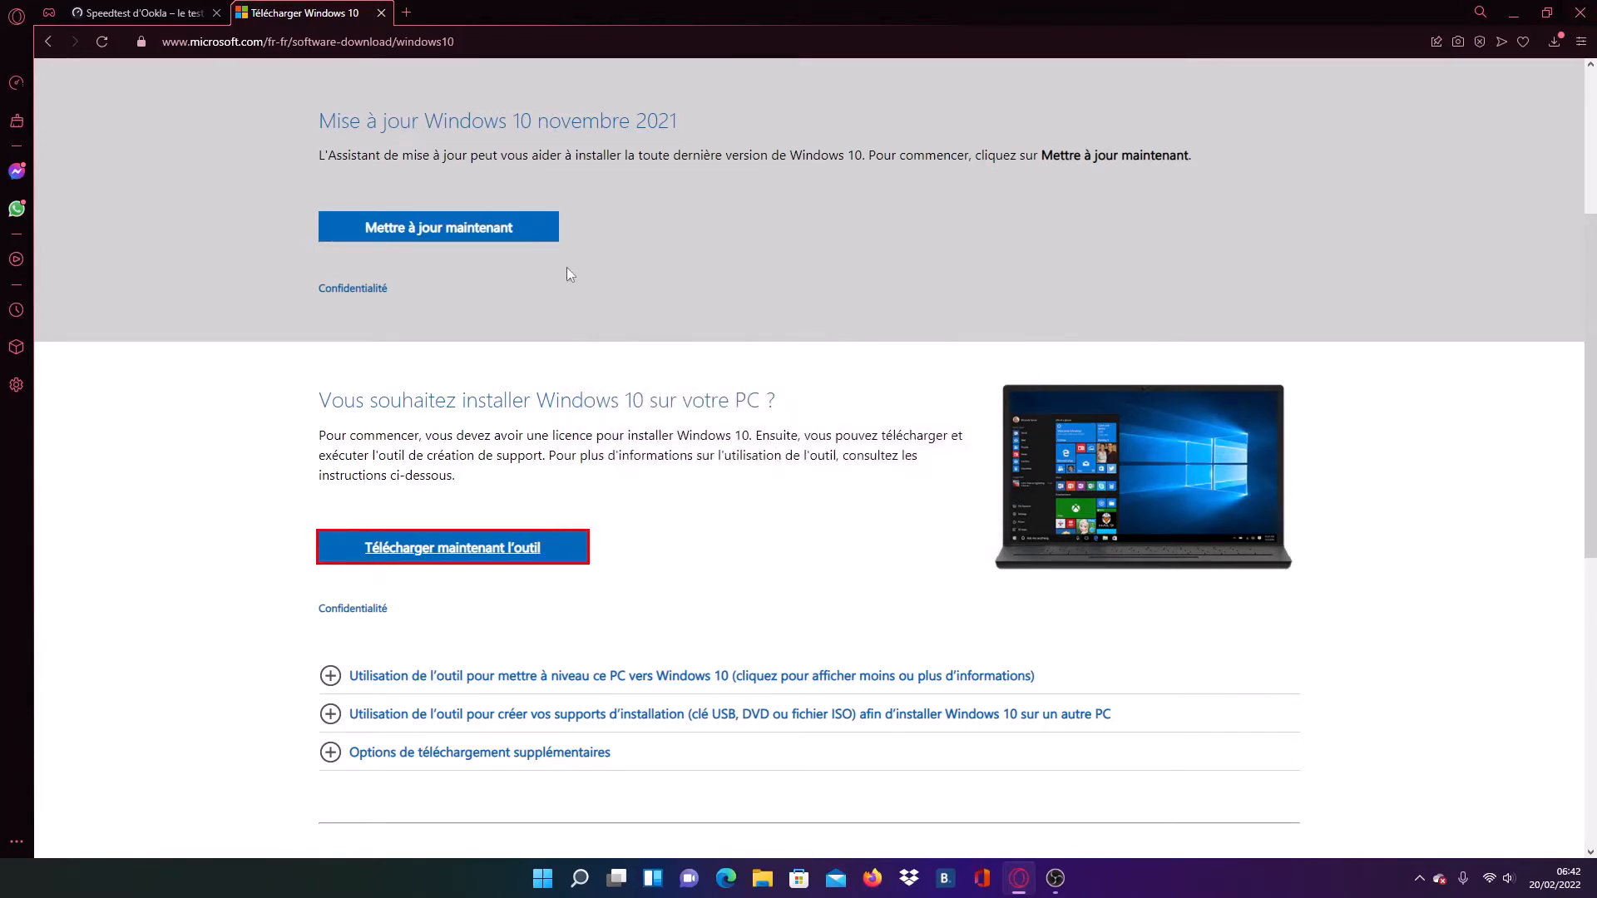
- Search the web for "virtualbox" in a new tab and visit the official Oracle VM VirtualBox site
click(407, 12)
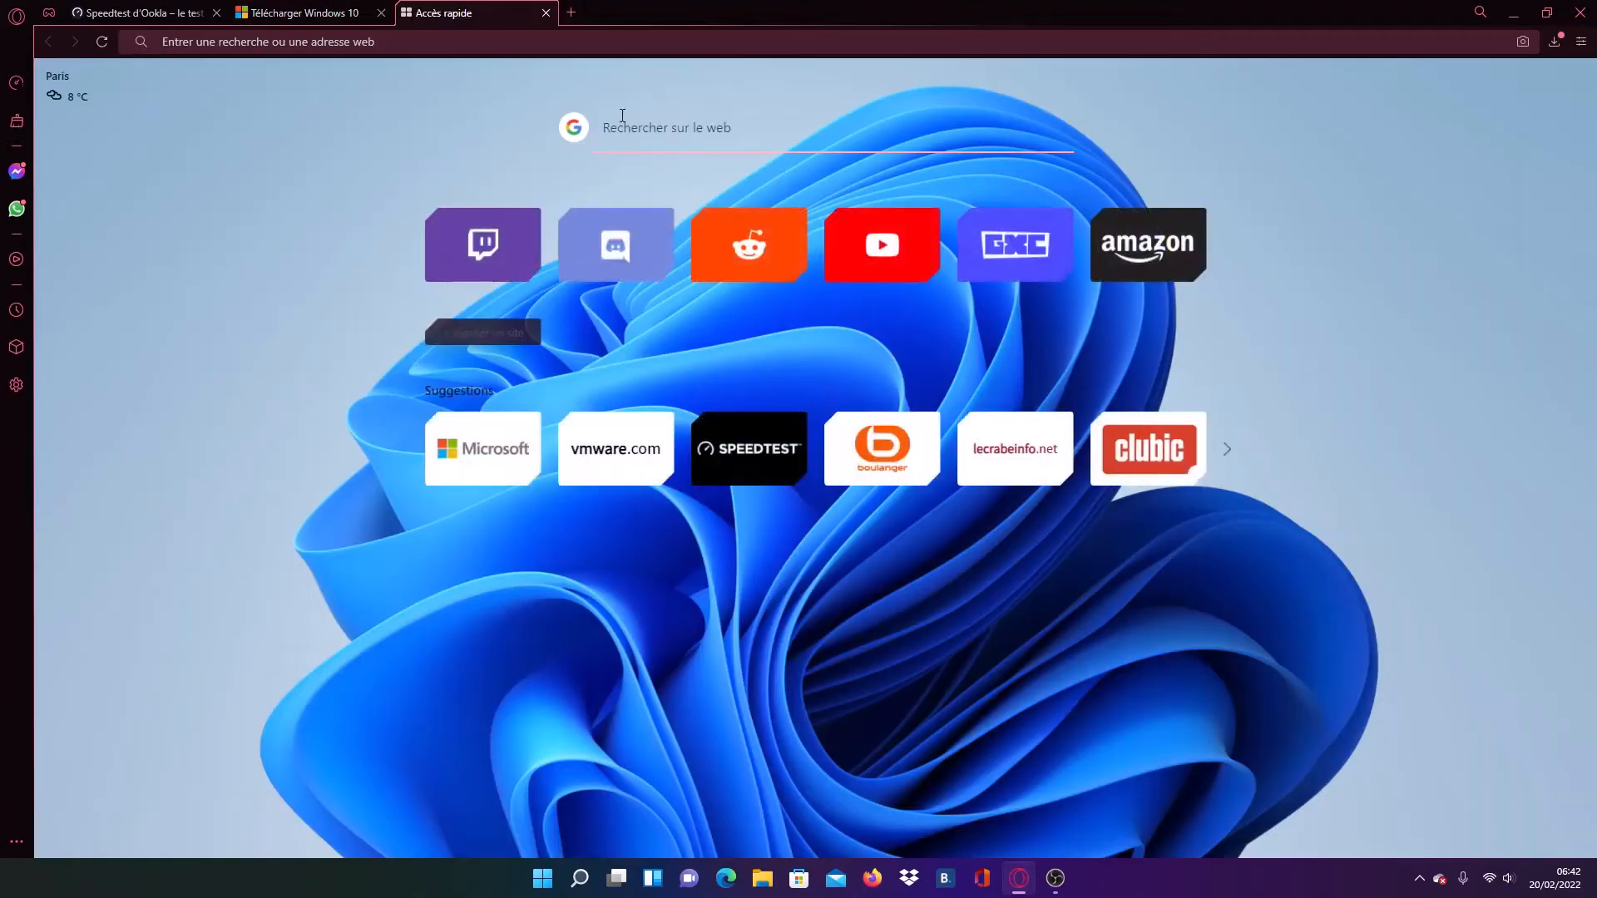
click(643, 133)
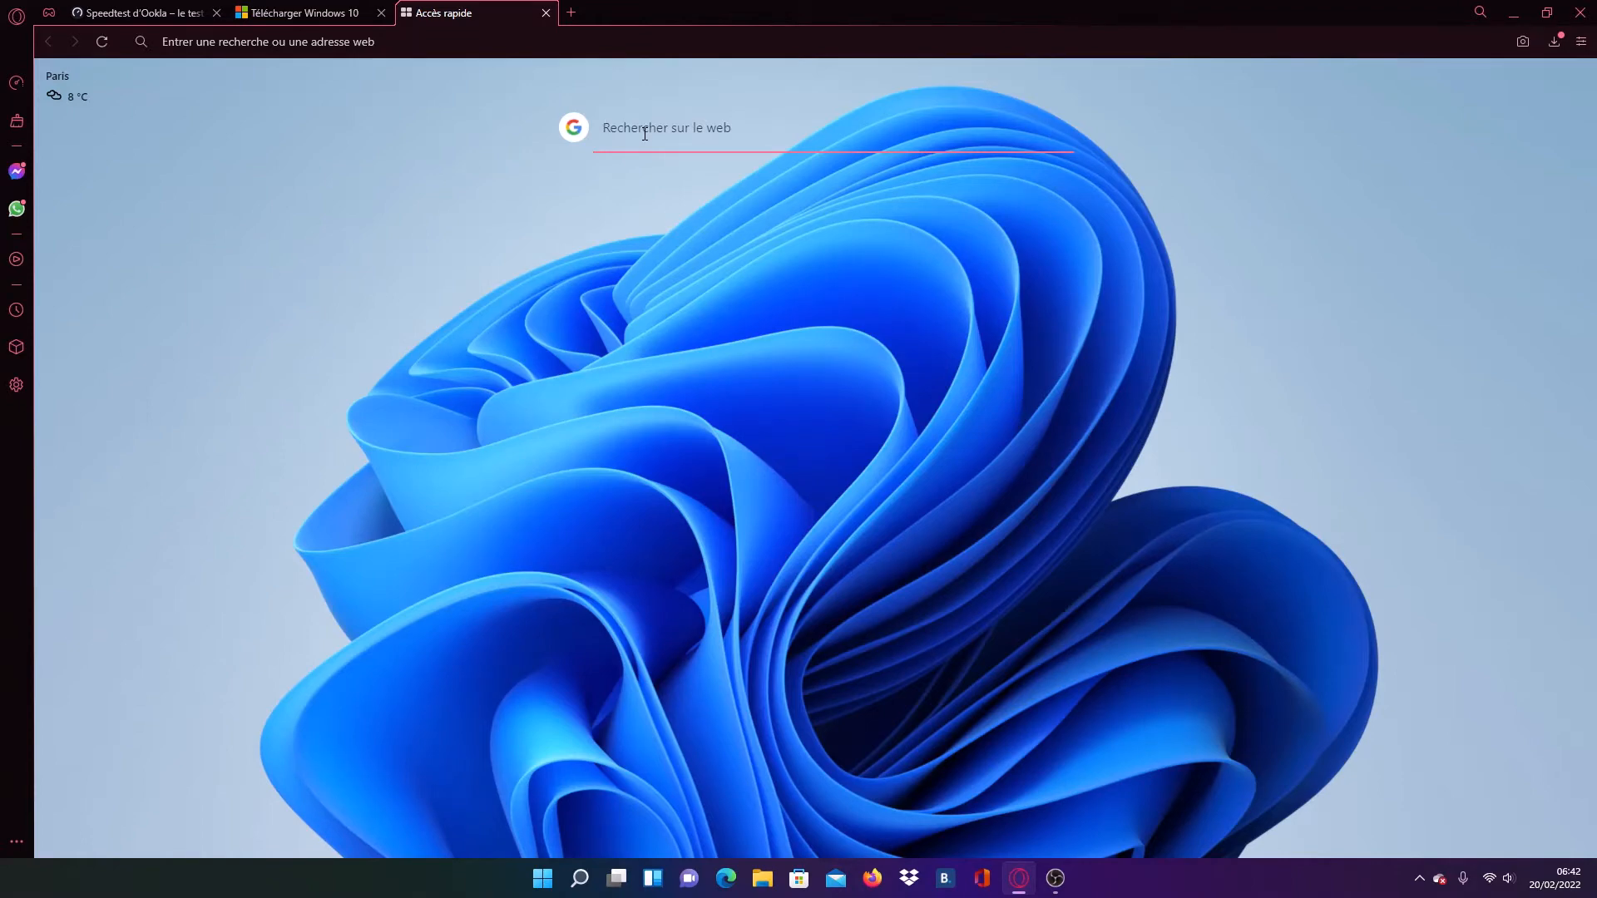
text(vir)
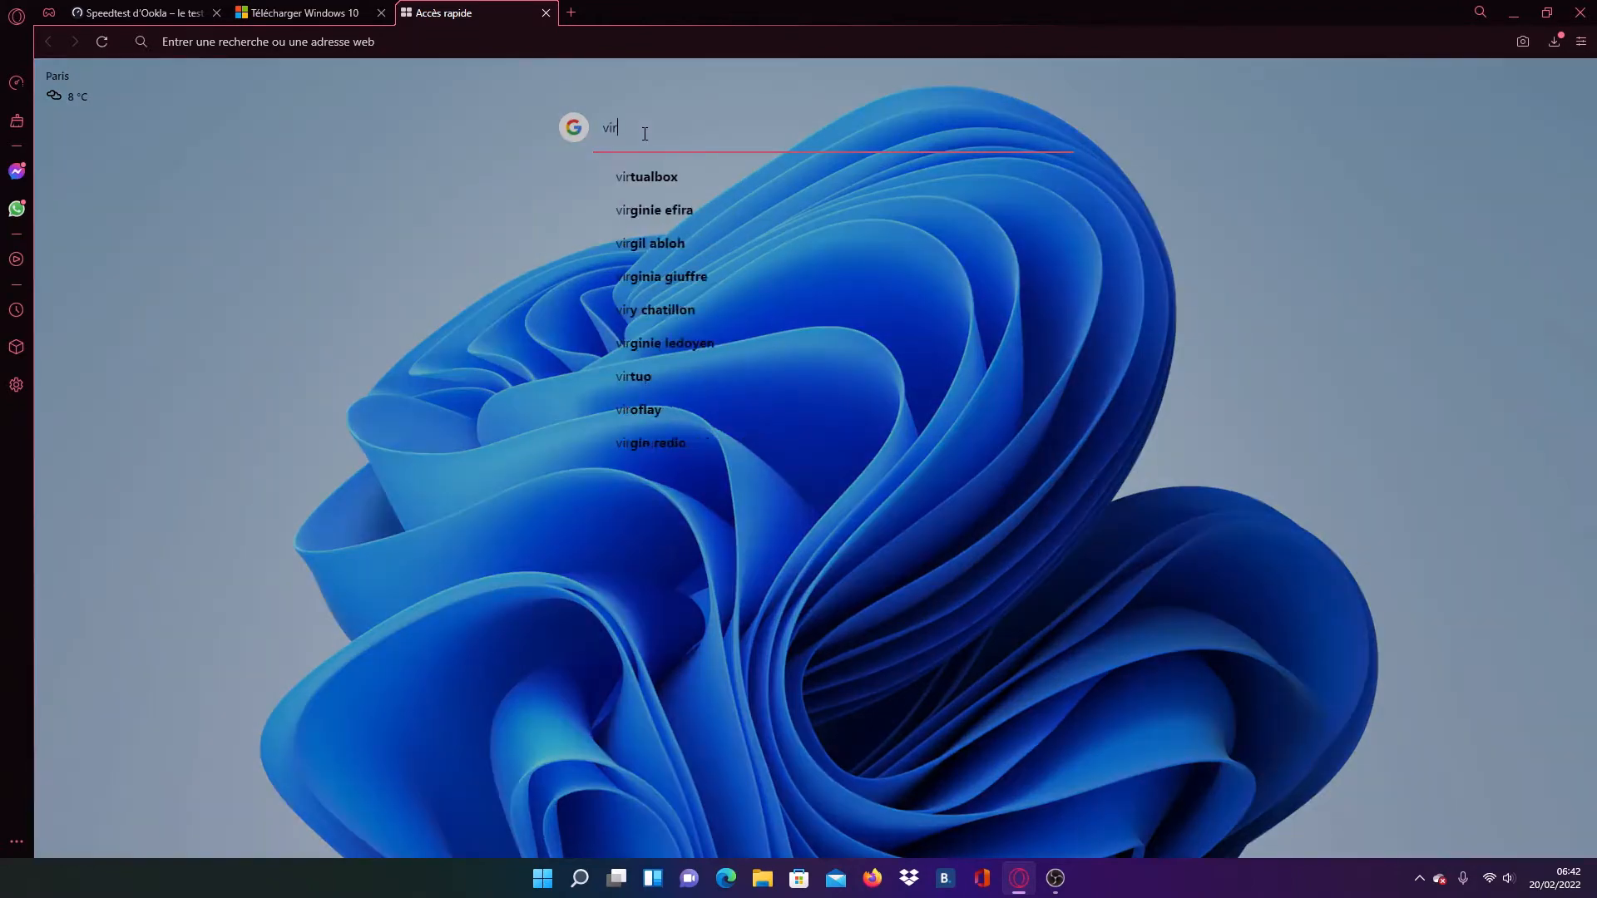
text(tual)
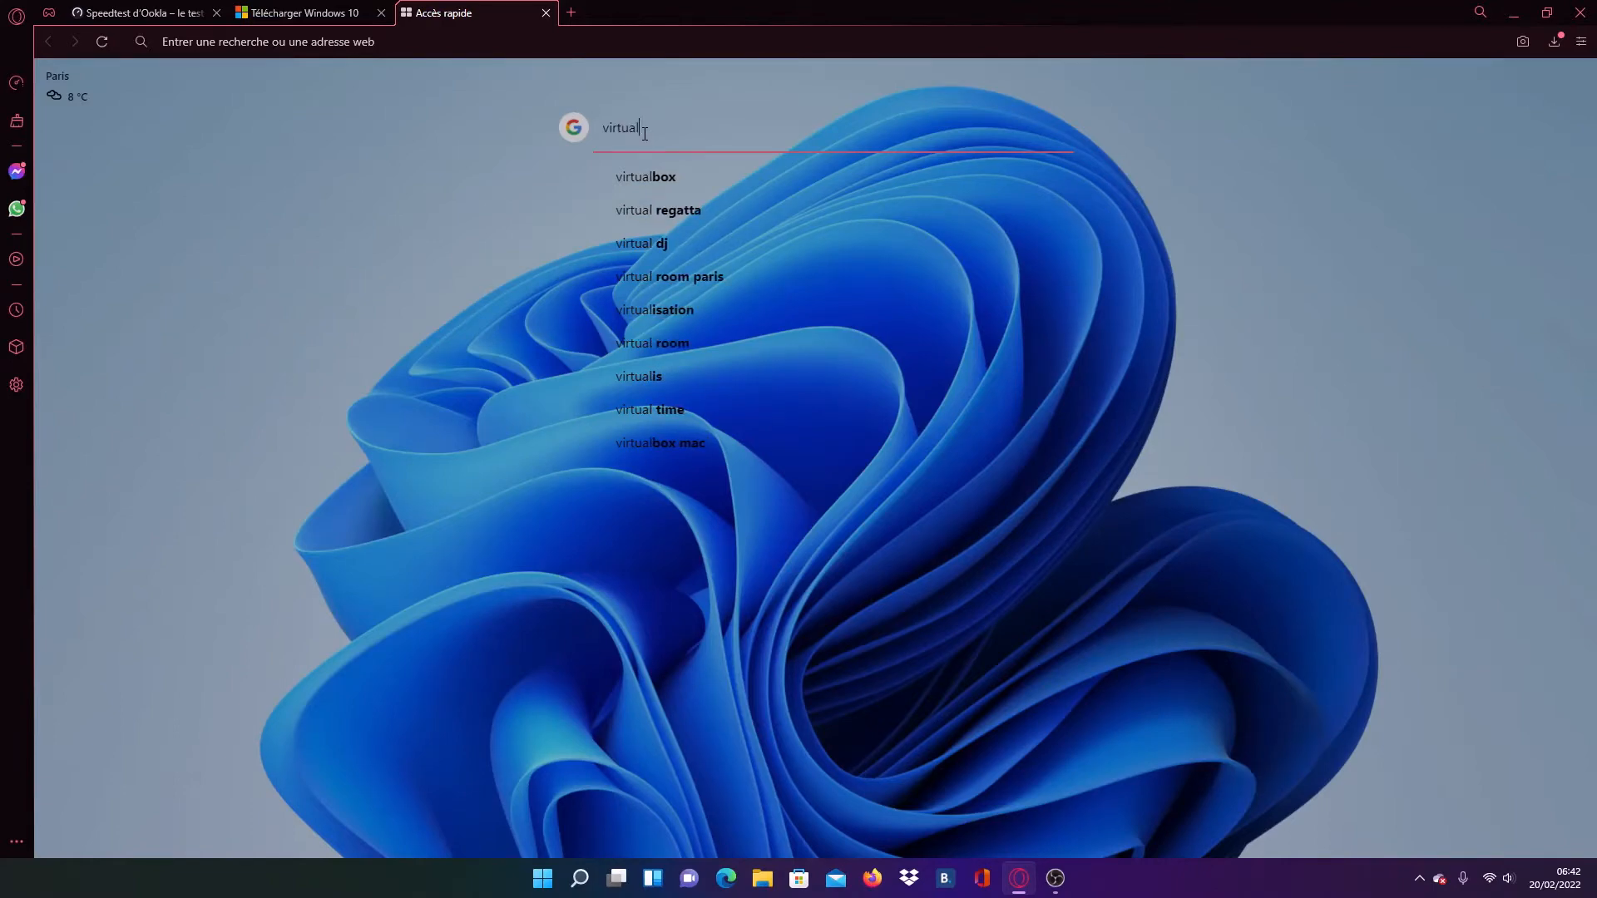
text(box)
key(Return)
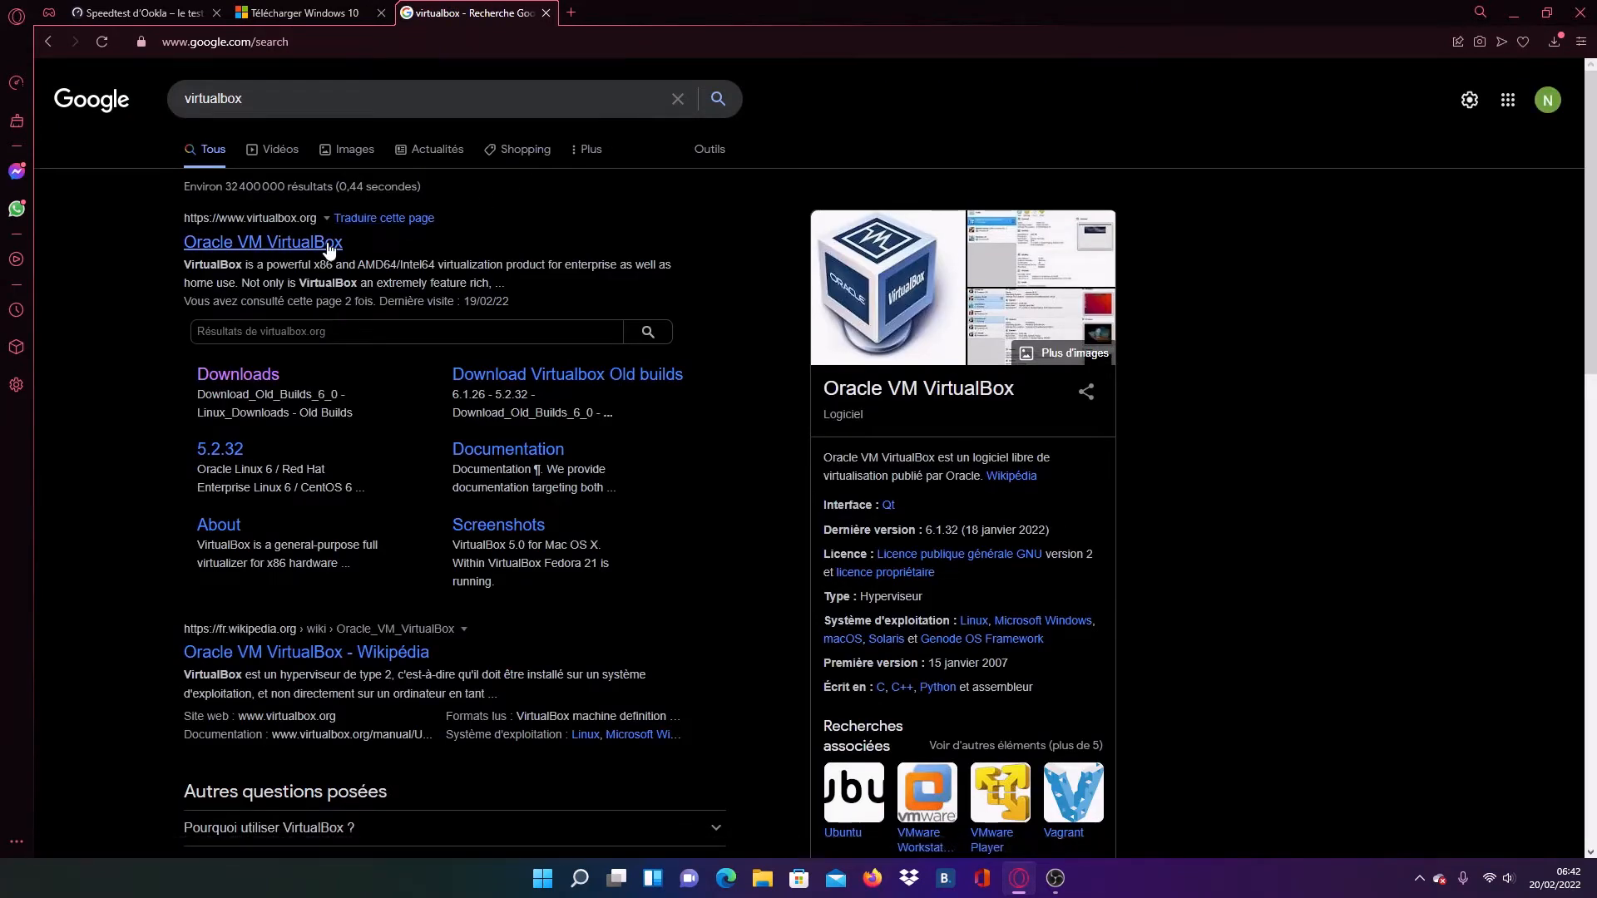
click(330, 250)
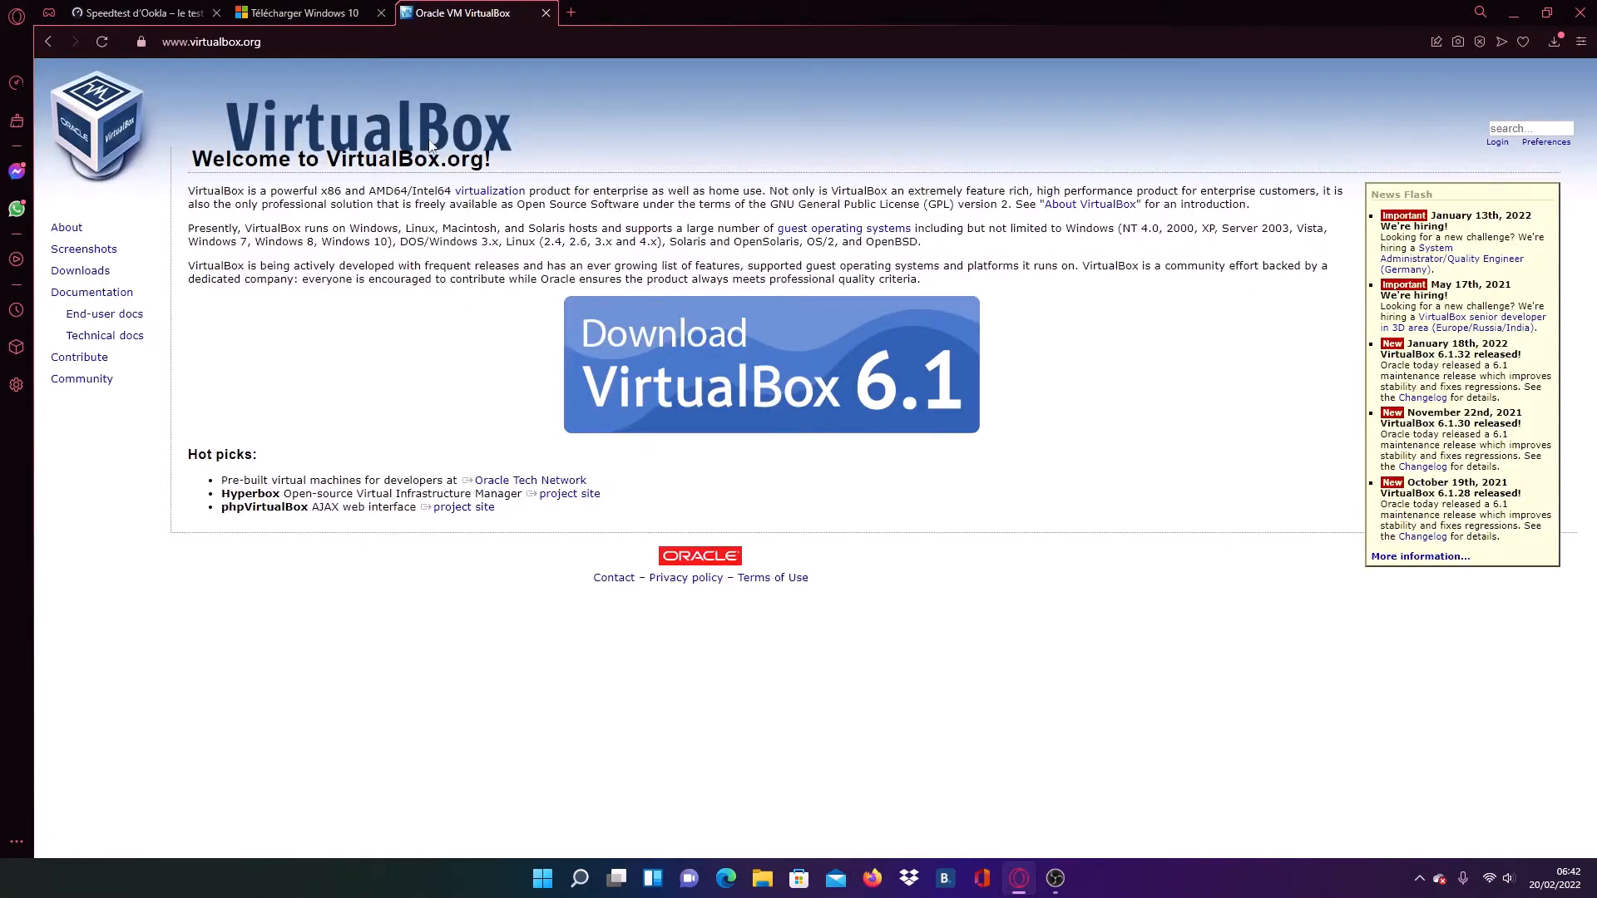
click(546, 12)
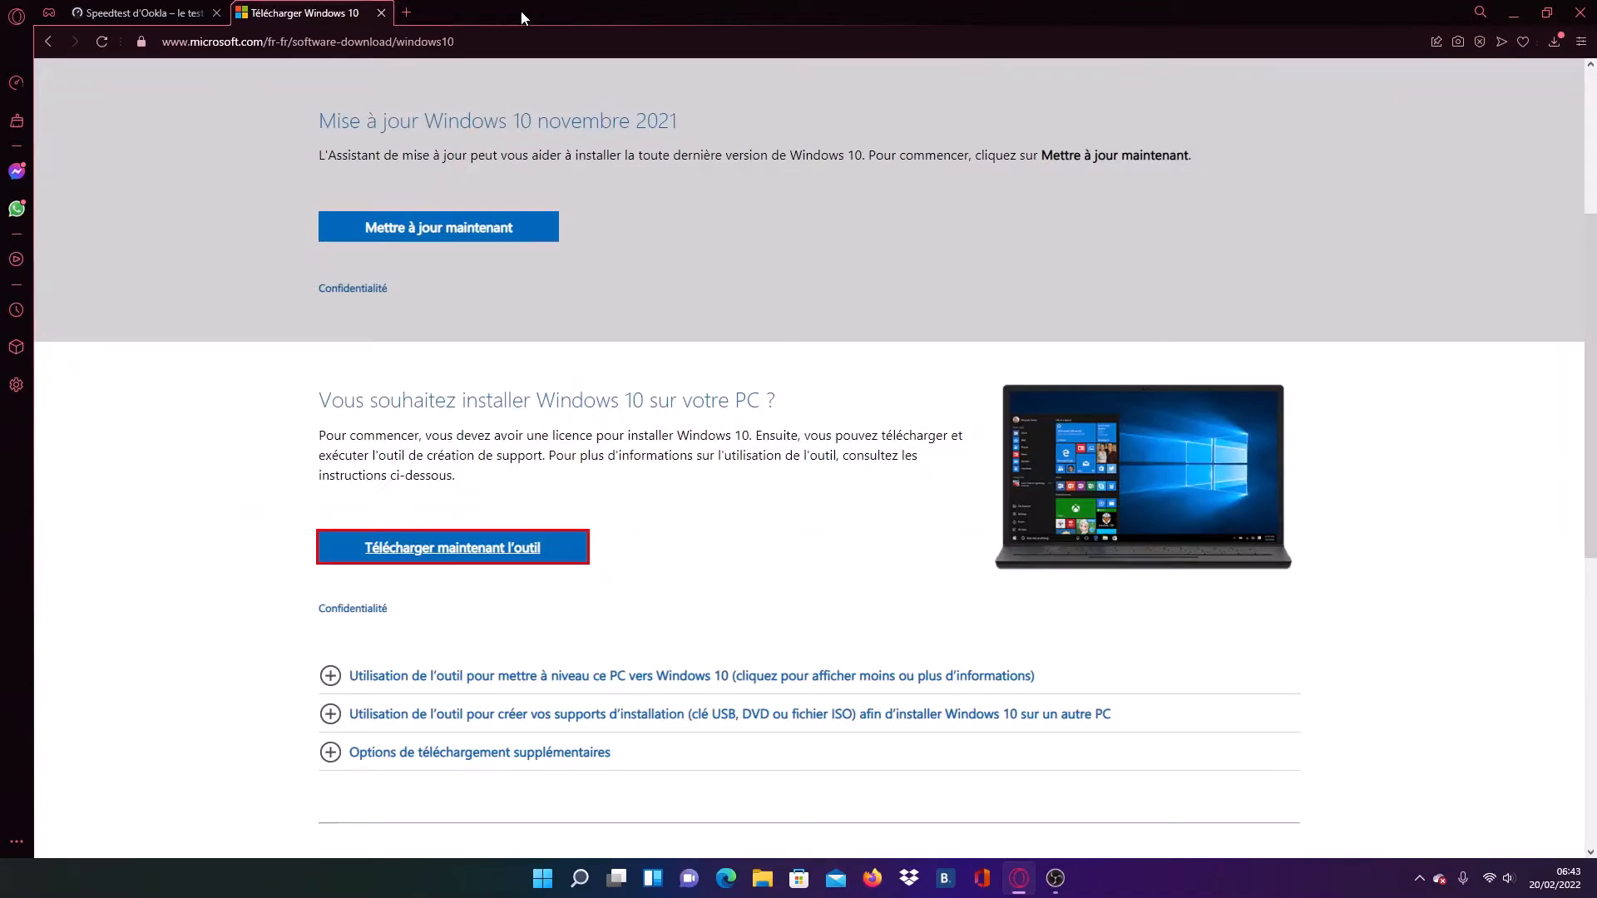
- Search the web for "virtualbox" in a new tab and open Clubic's VirtualBox download page
click(407, 13)
click(635, 140)
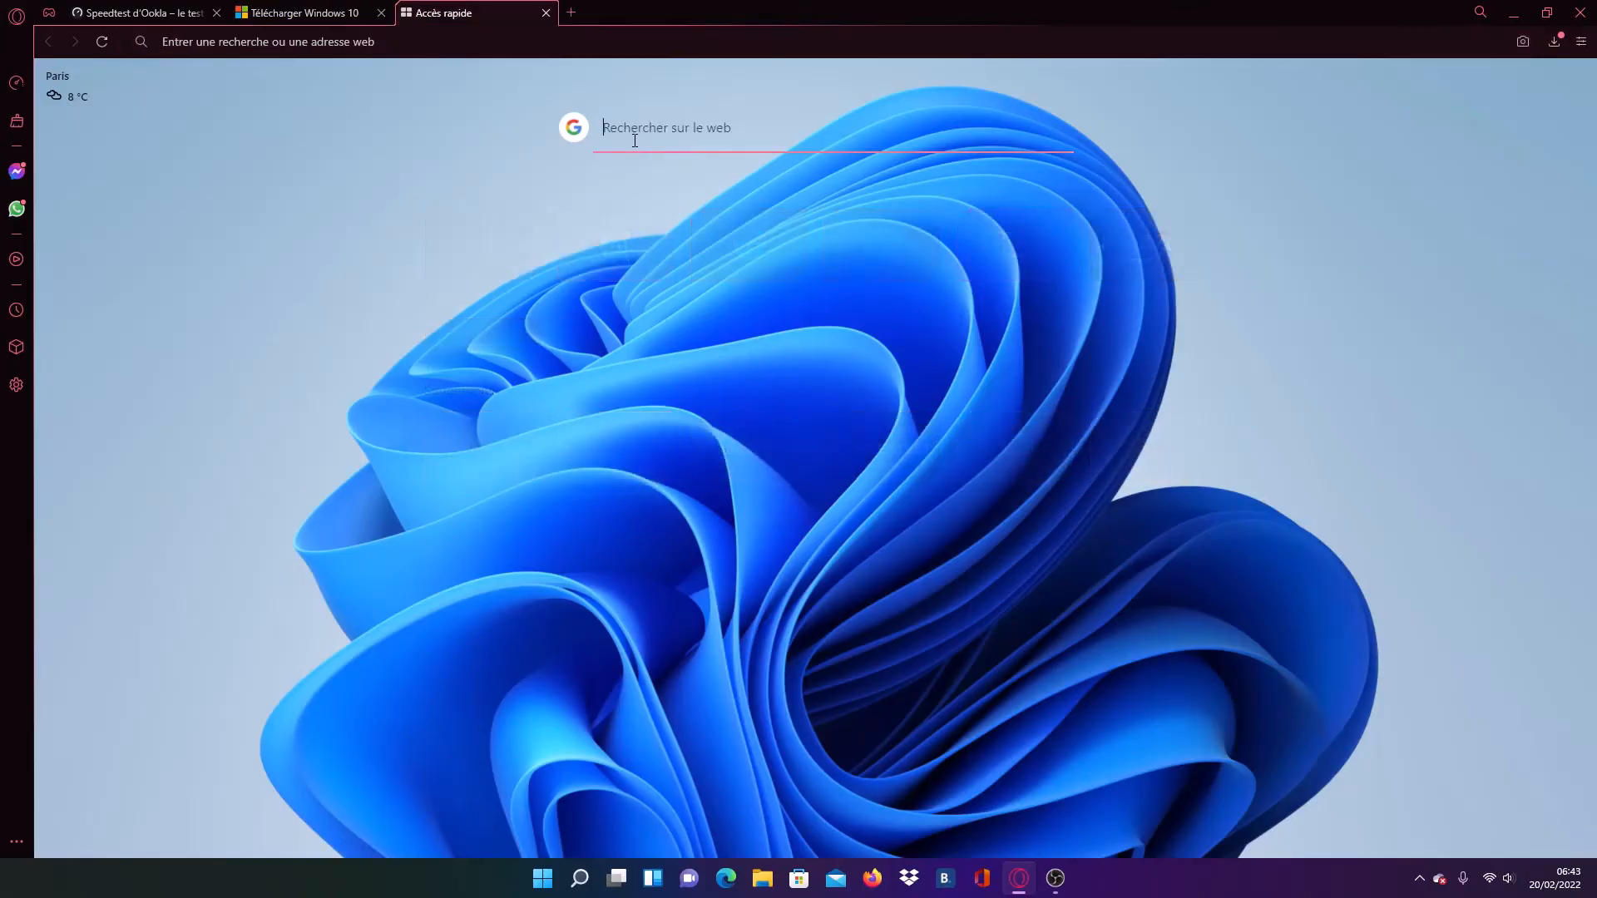
text(v)
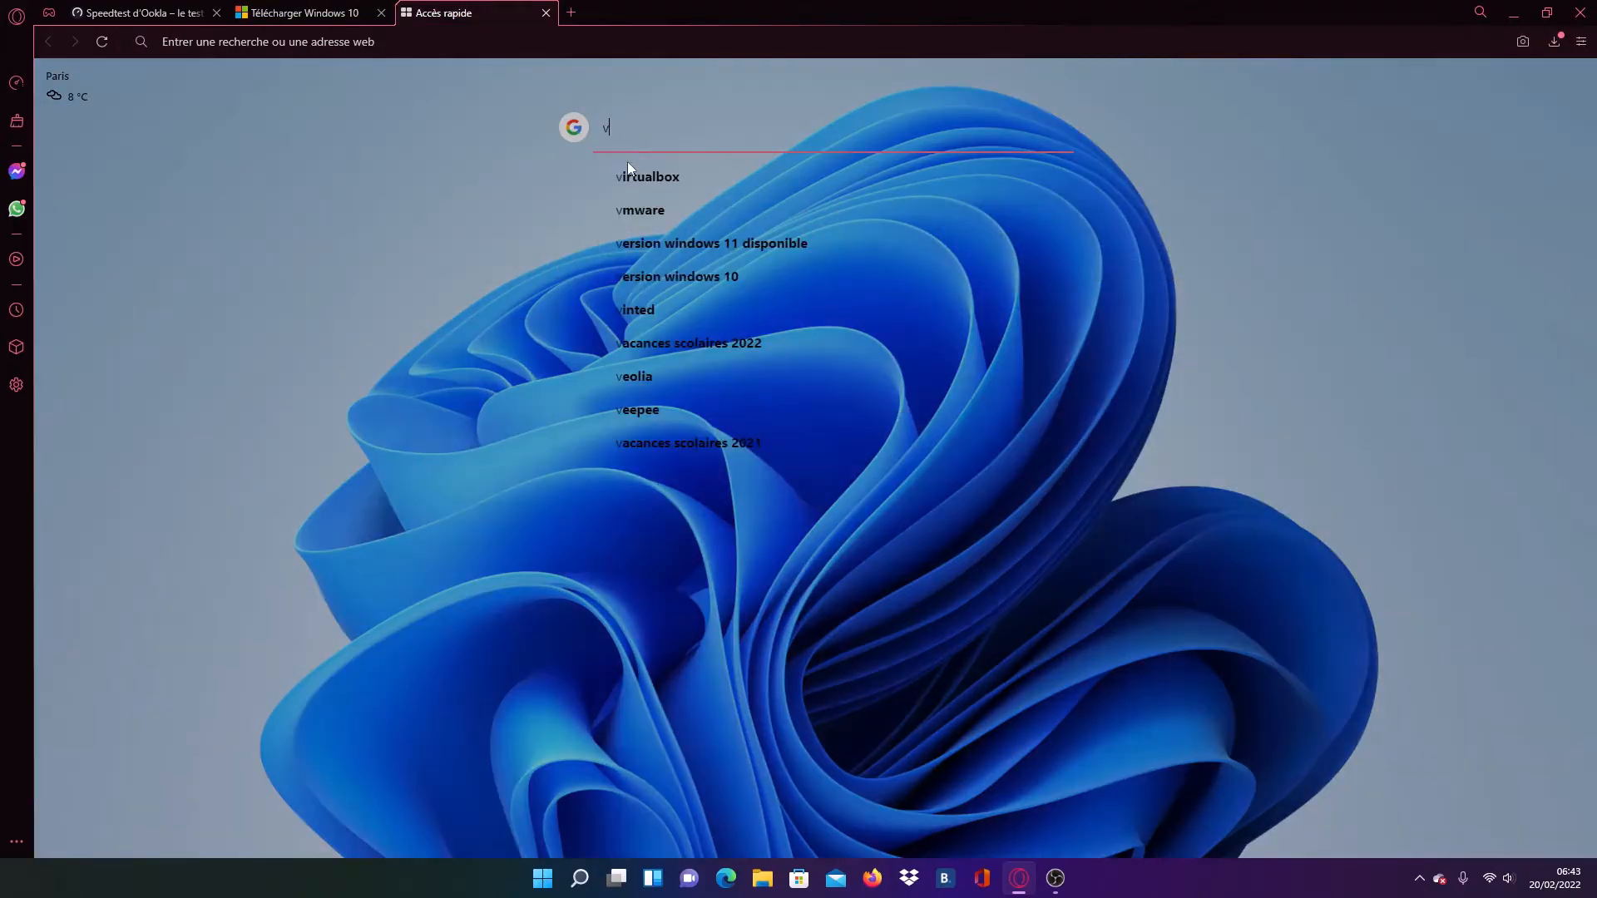
click(627, 167)
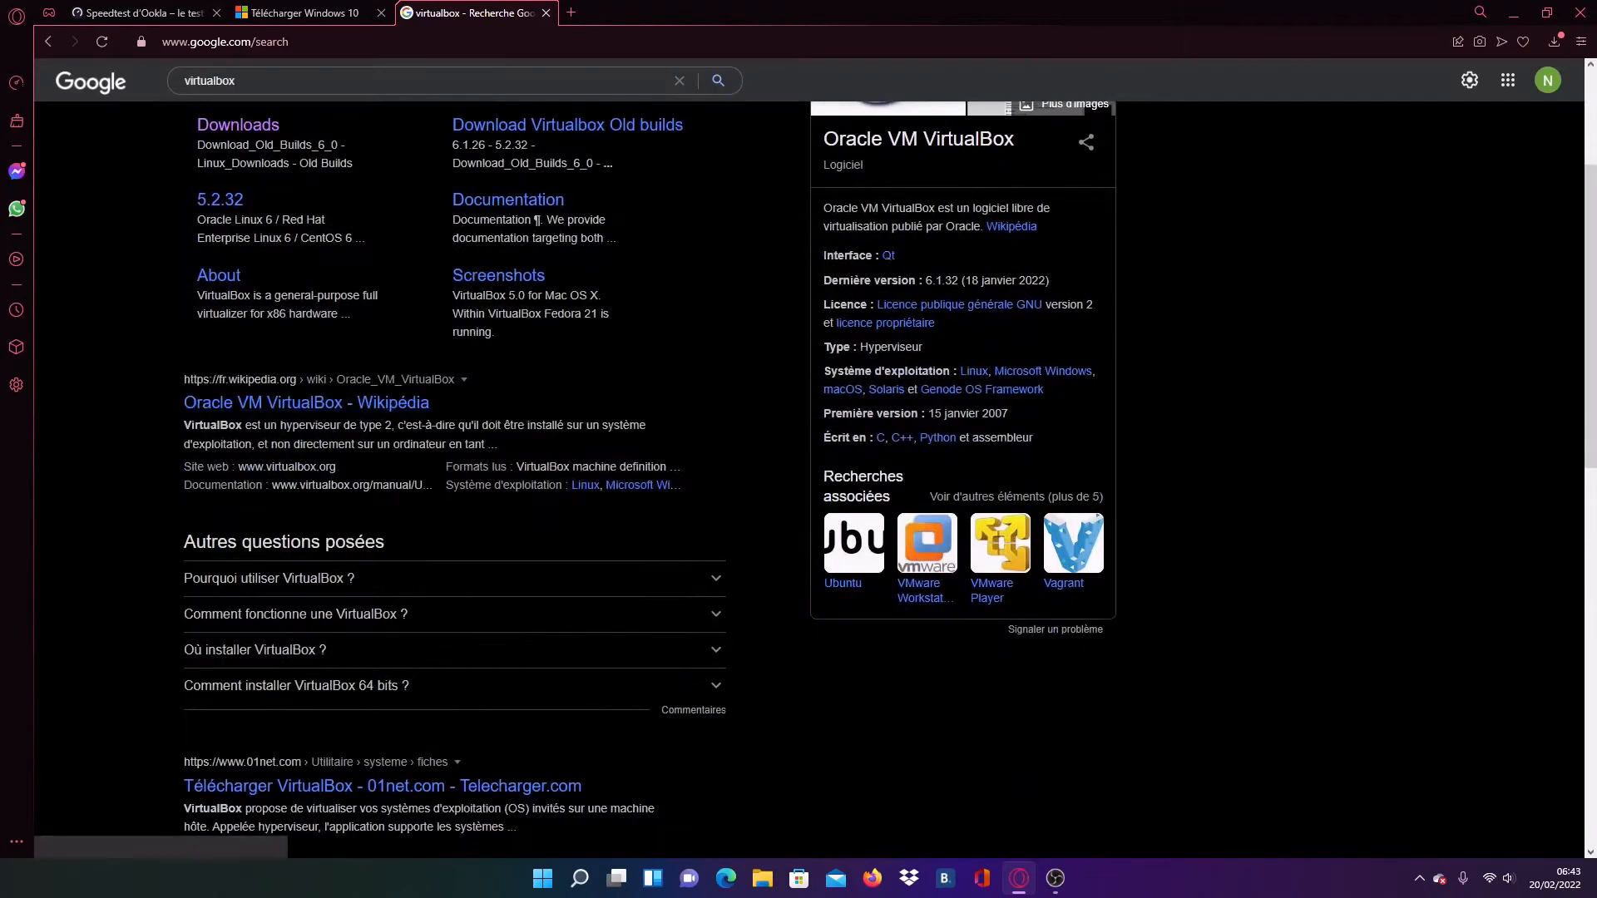
scroll(285, 606, down, 2)
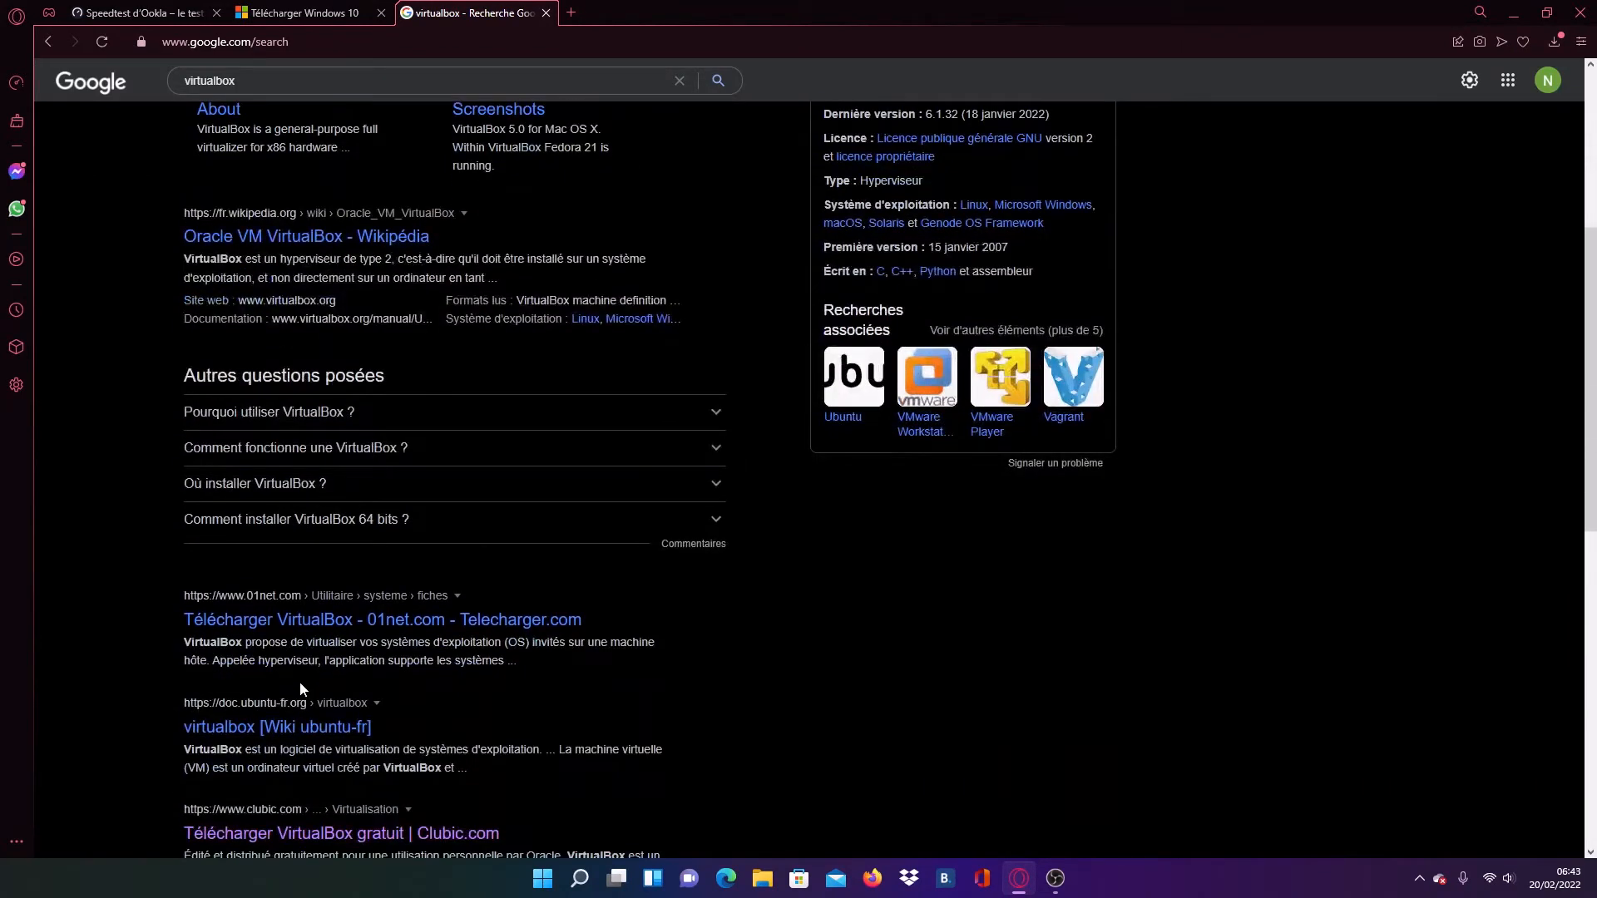
scroll(301, 682, down, 2)
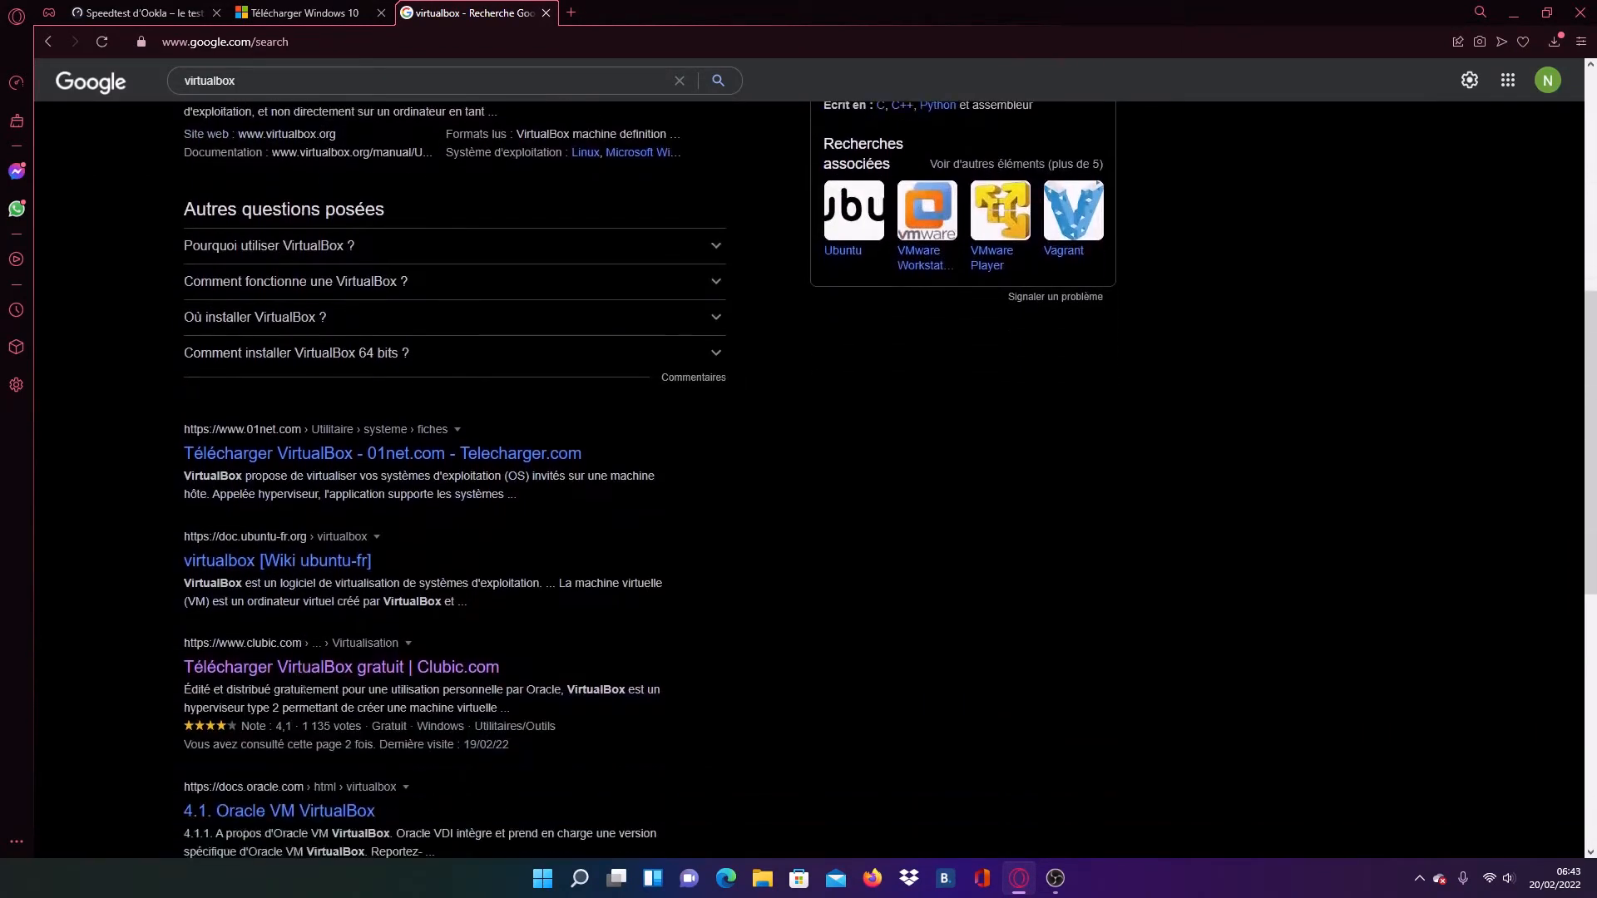
click(285, 668)
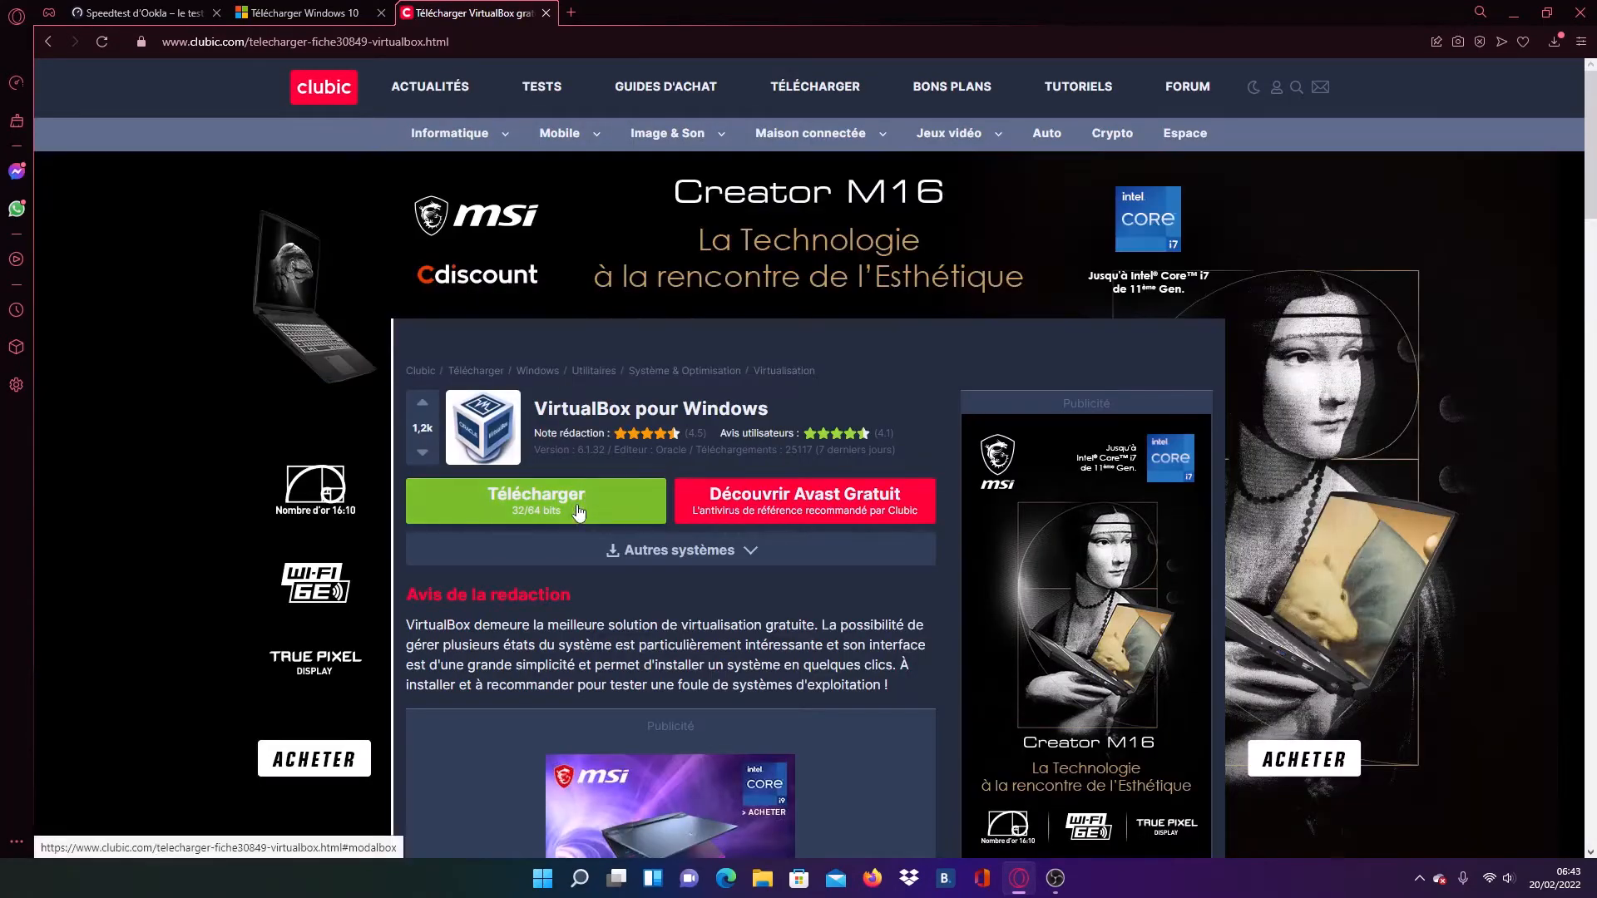
- Download VirtualBox for Windows, save virtualbox_6-1-32_fr_30849 in the Téléchargements folder, and close the browser
click(579, 511)
click(655, 619)
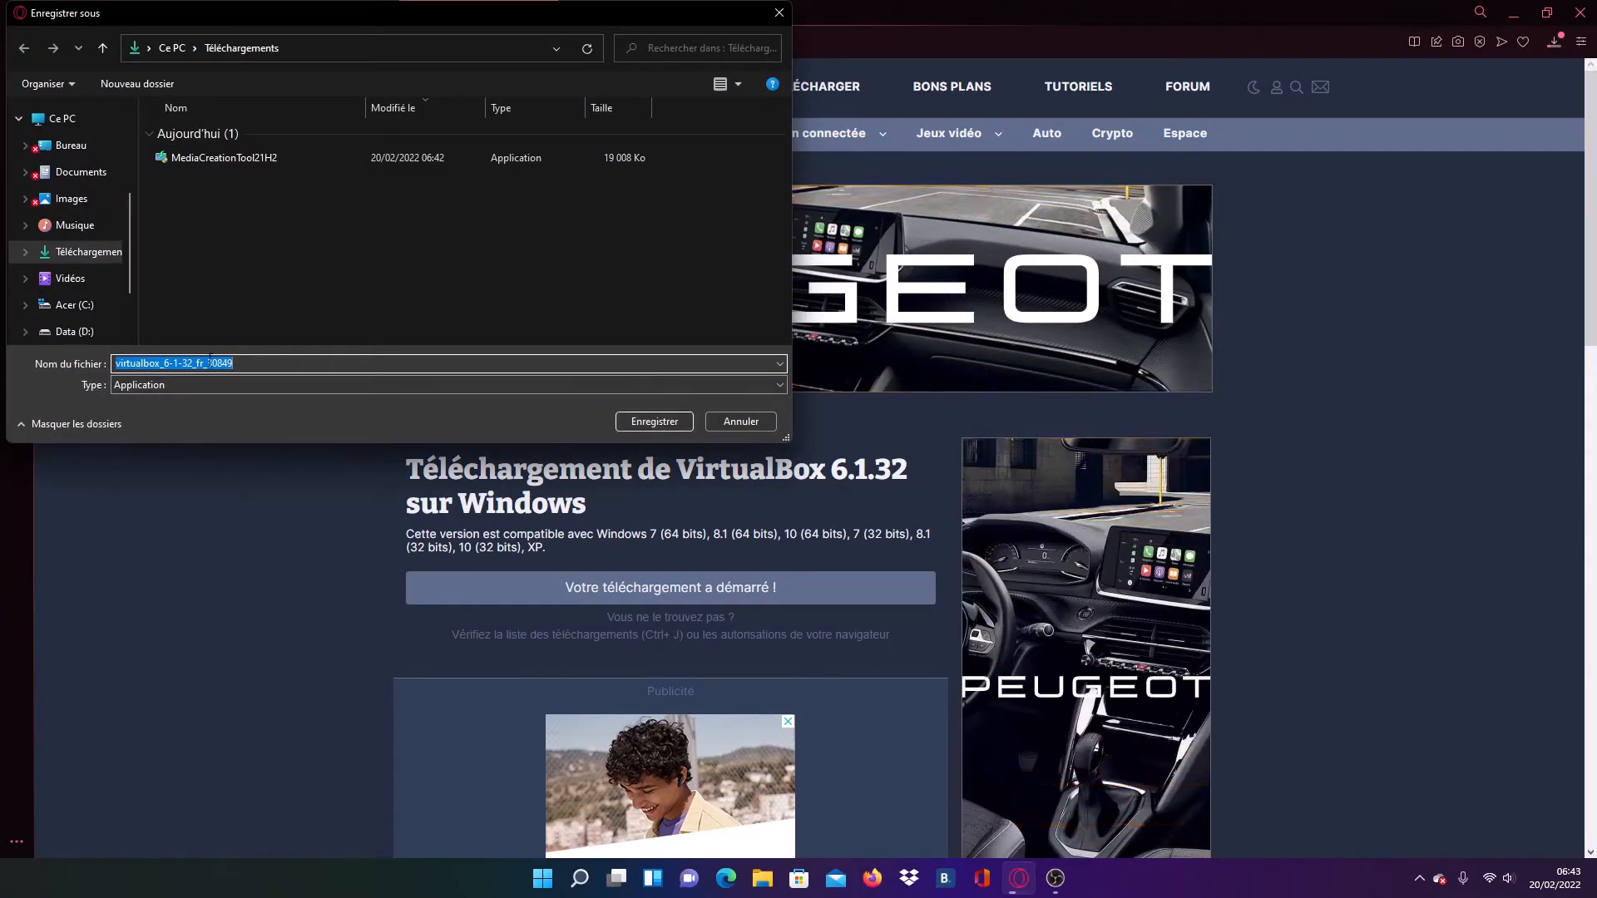
click(676, 423)
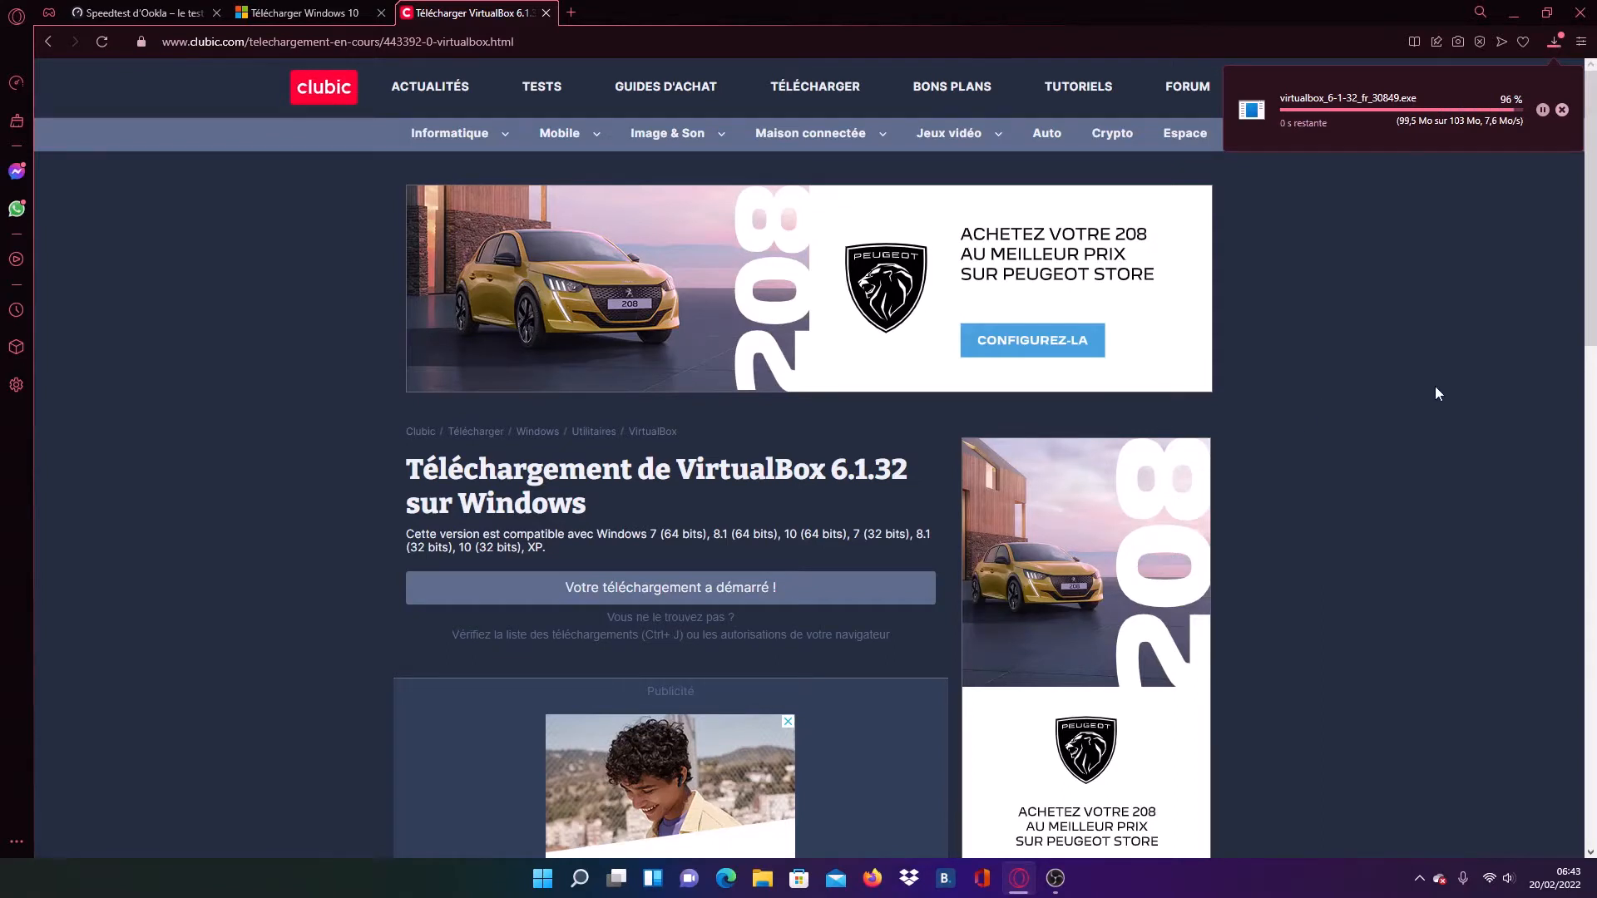
click(1591, 11)
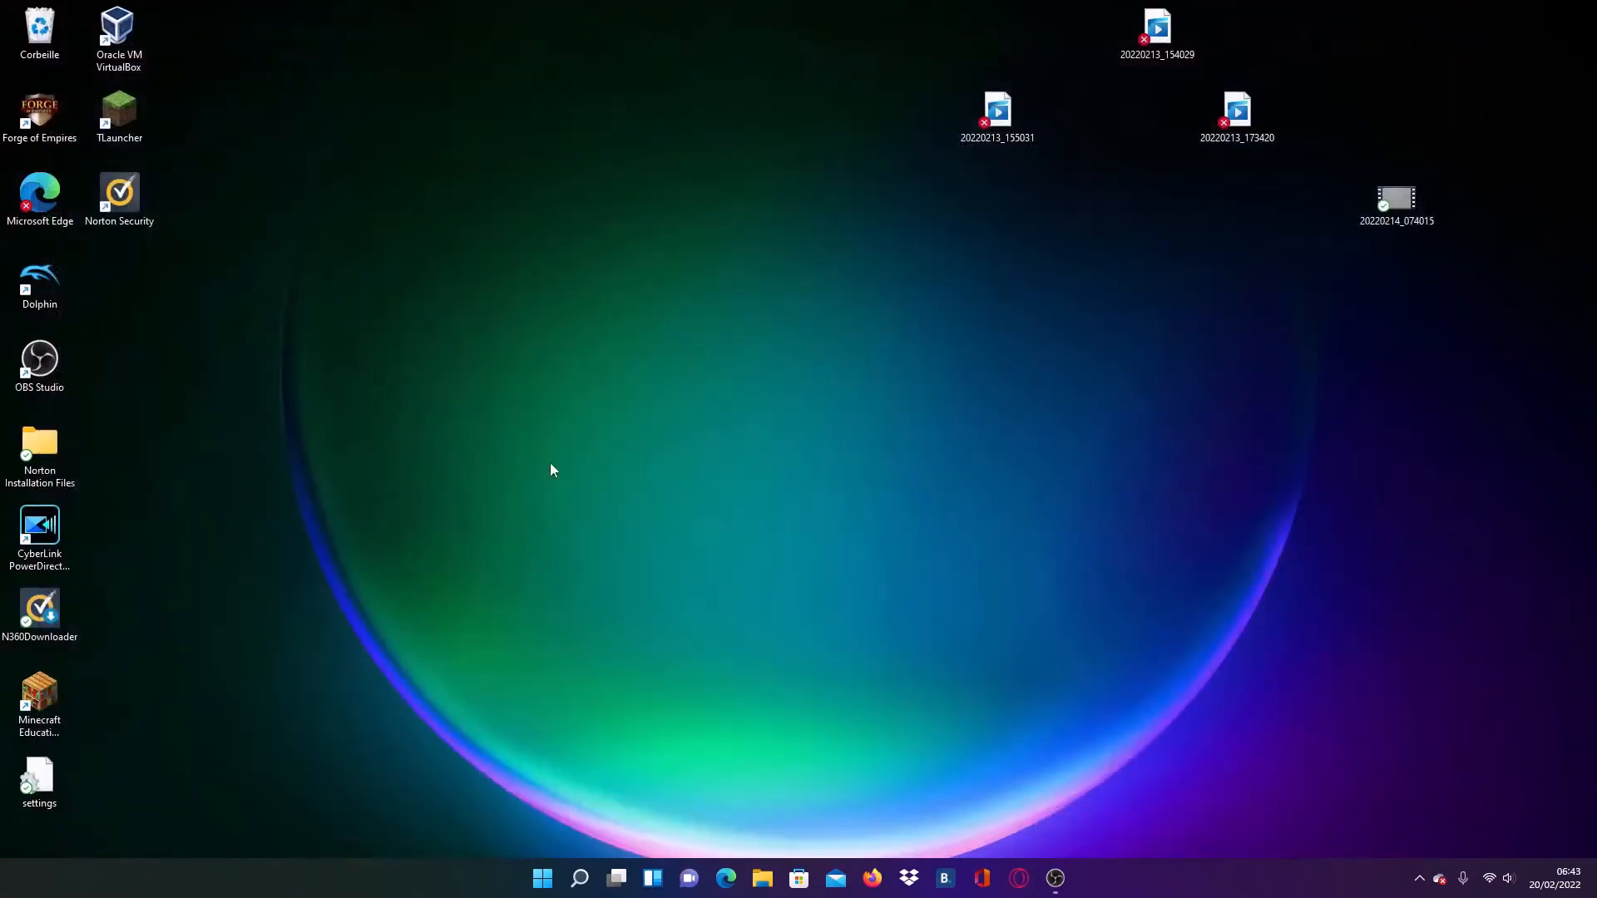
- Move virtualbox_6-1-32_fr_30849 and MediaCreationTool21H2 from the Téléchargements folder to the desktop and close the file explorer
click(770, 879)
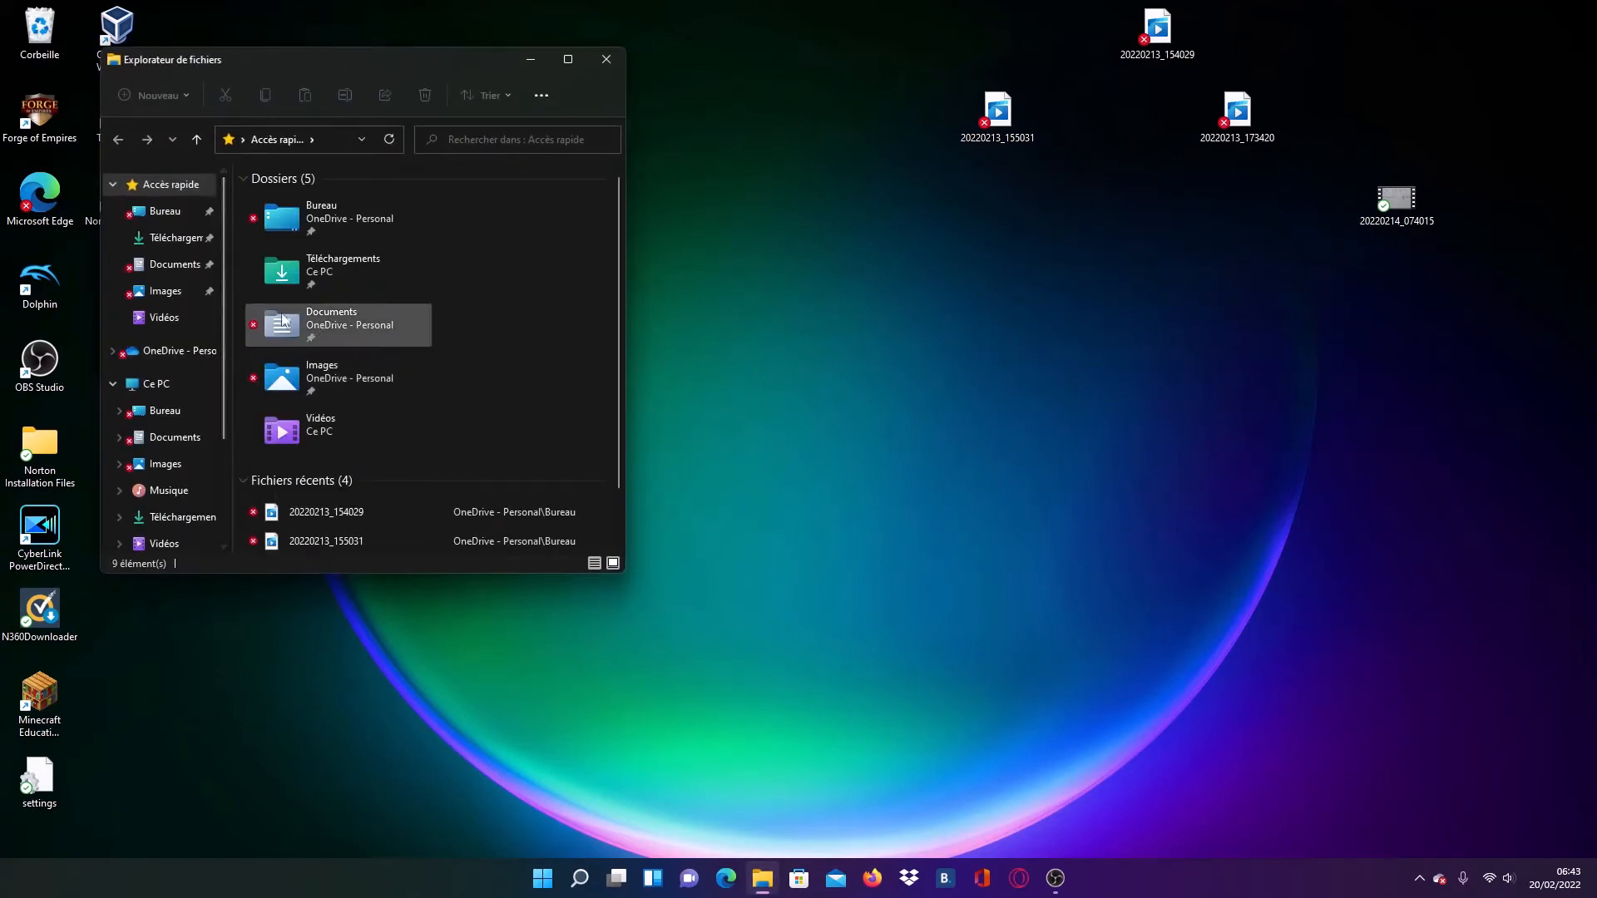
scroll(370, 300, down, 1)
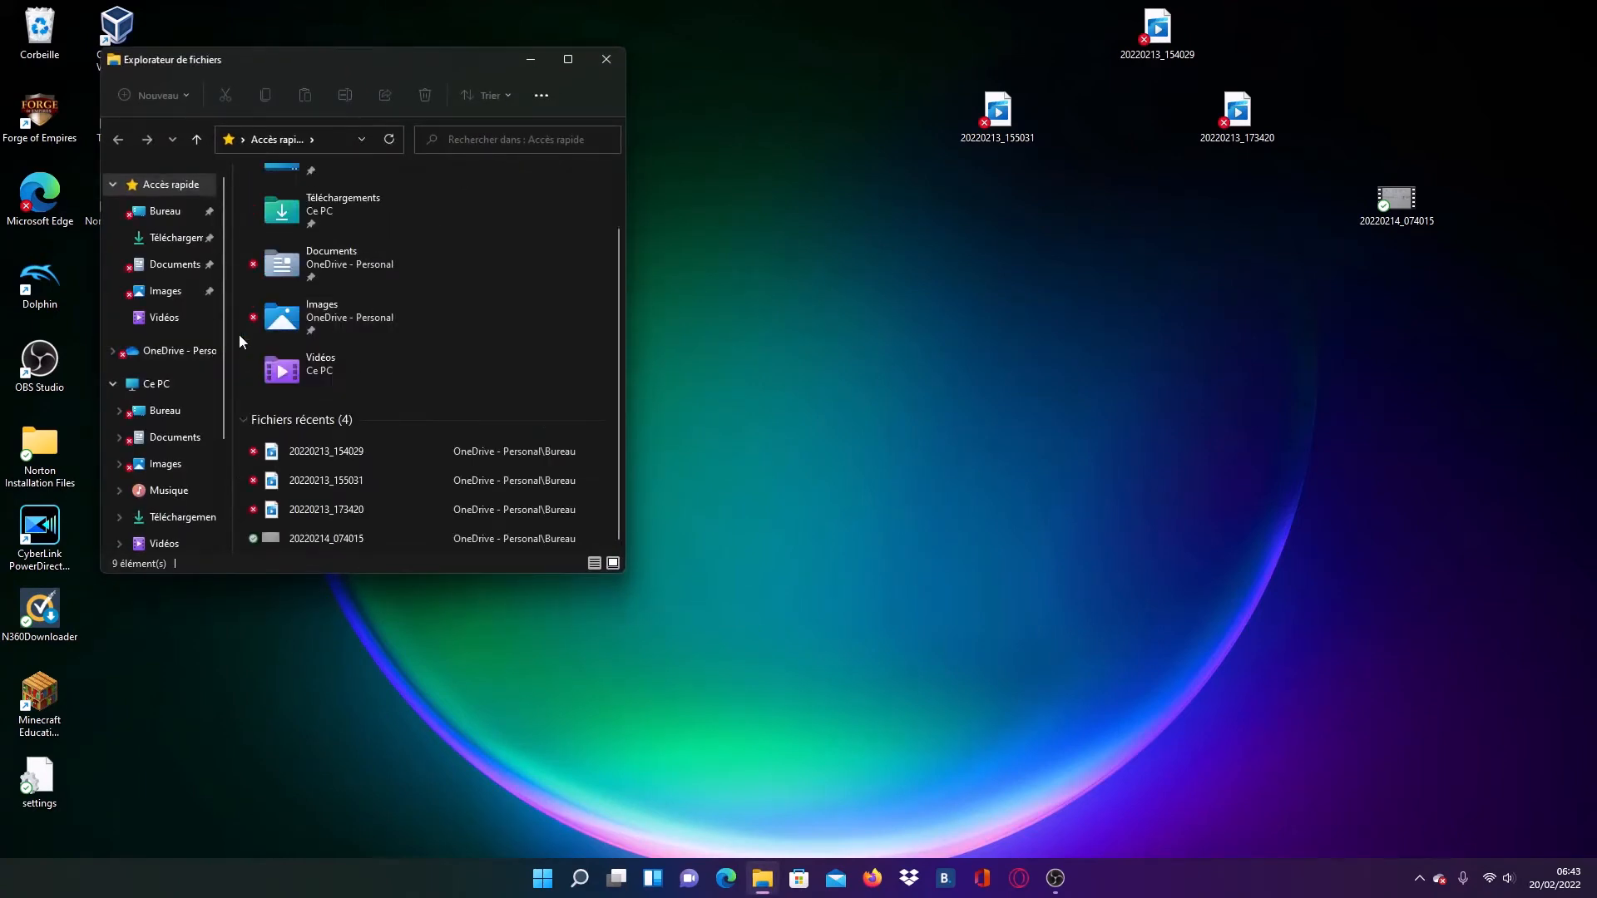
scroll(238, 335, up, 1)
scroll(148, 222, down, 1)
scroll(148, 224, down, 2)
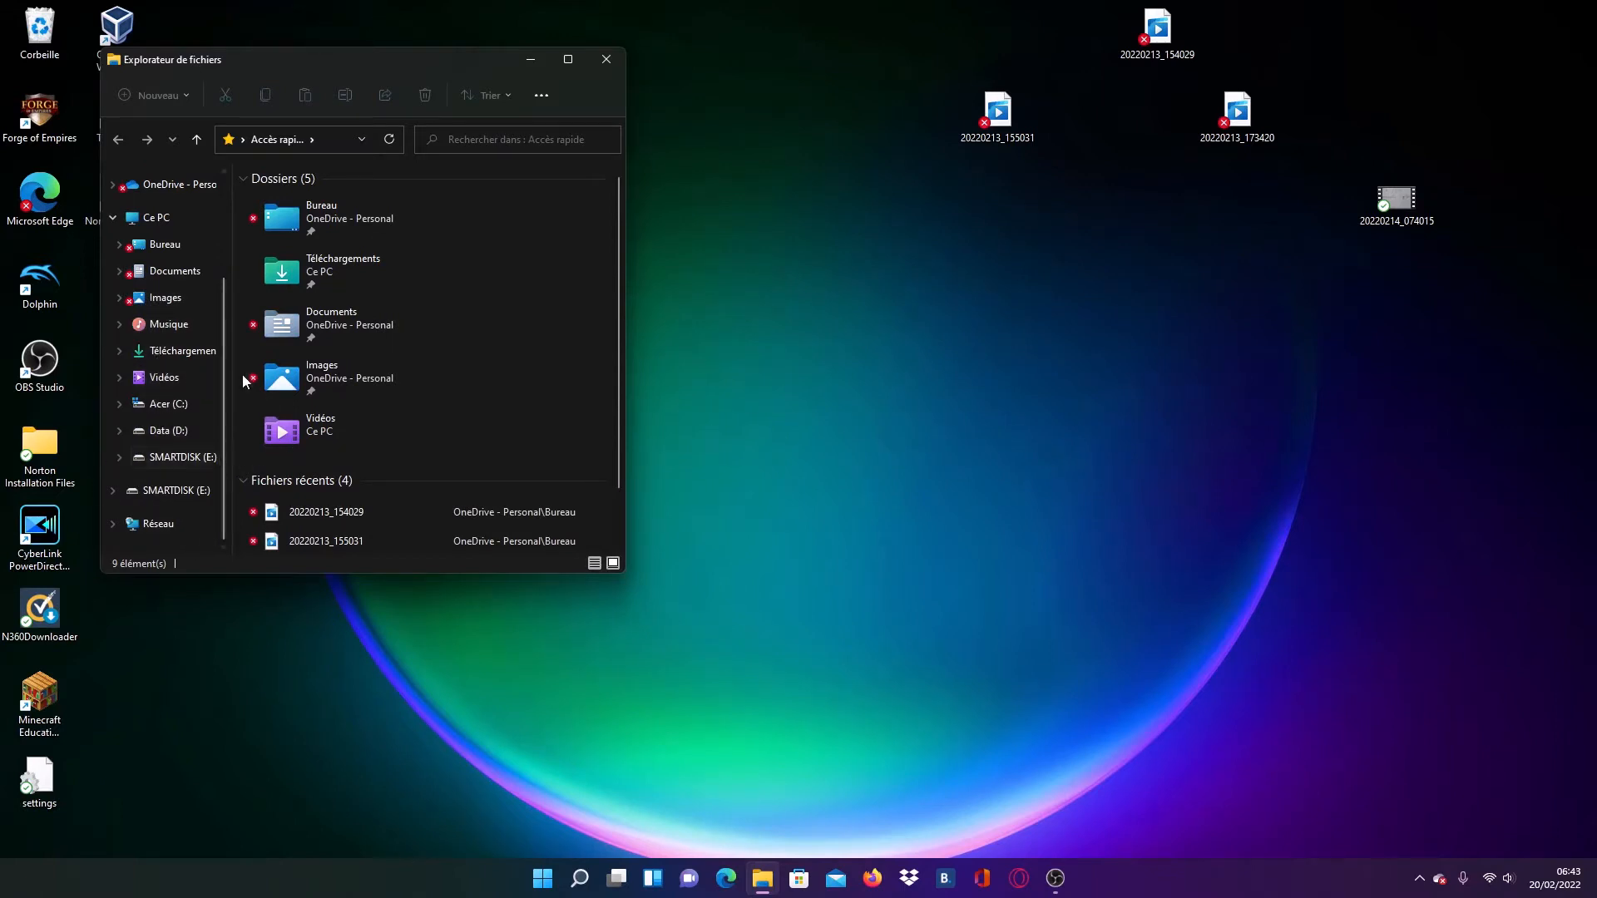
scroll(337, 416, down, 1)
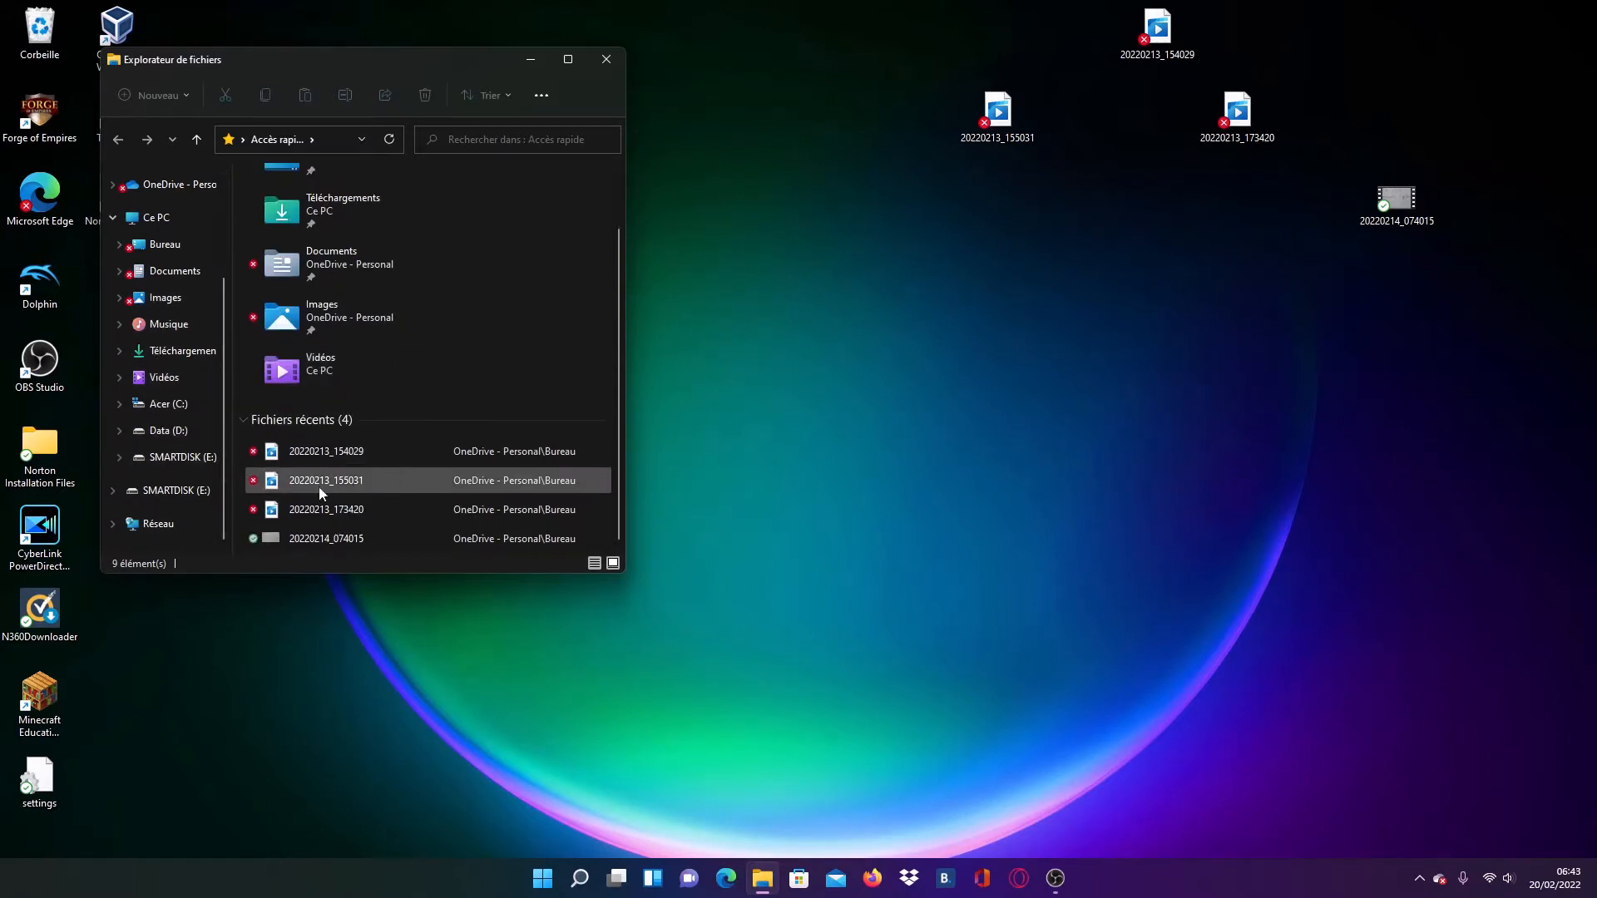
scroll(167, 442, up, 1)
scroll(168, 444, down, 1)
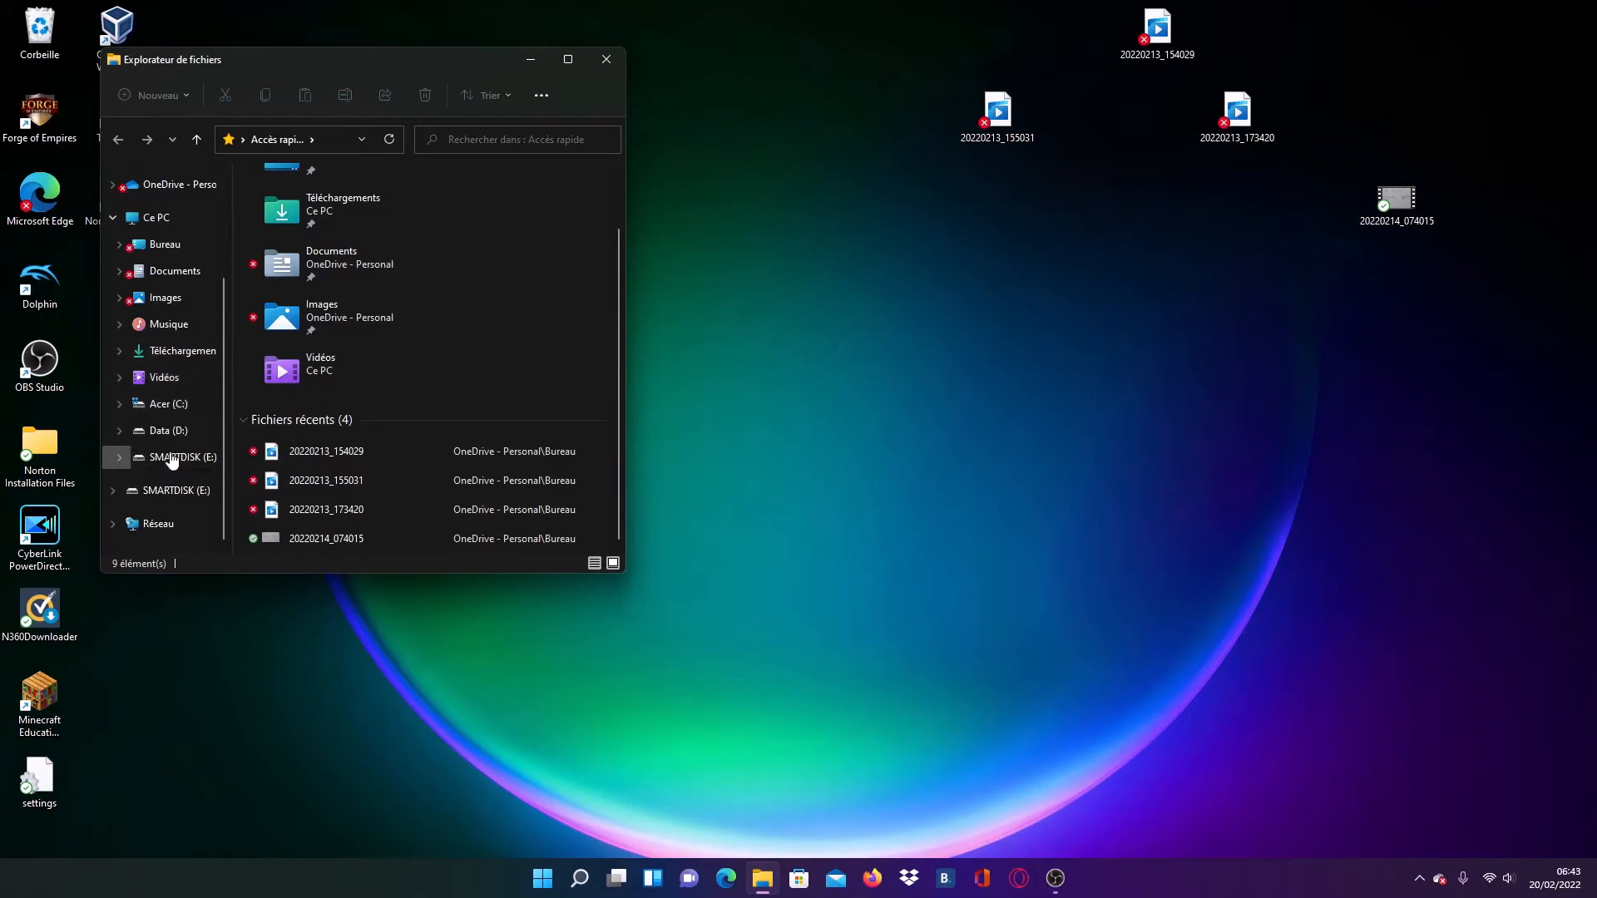
click(183, 356)
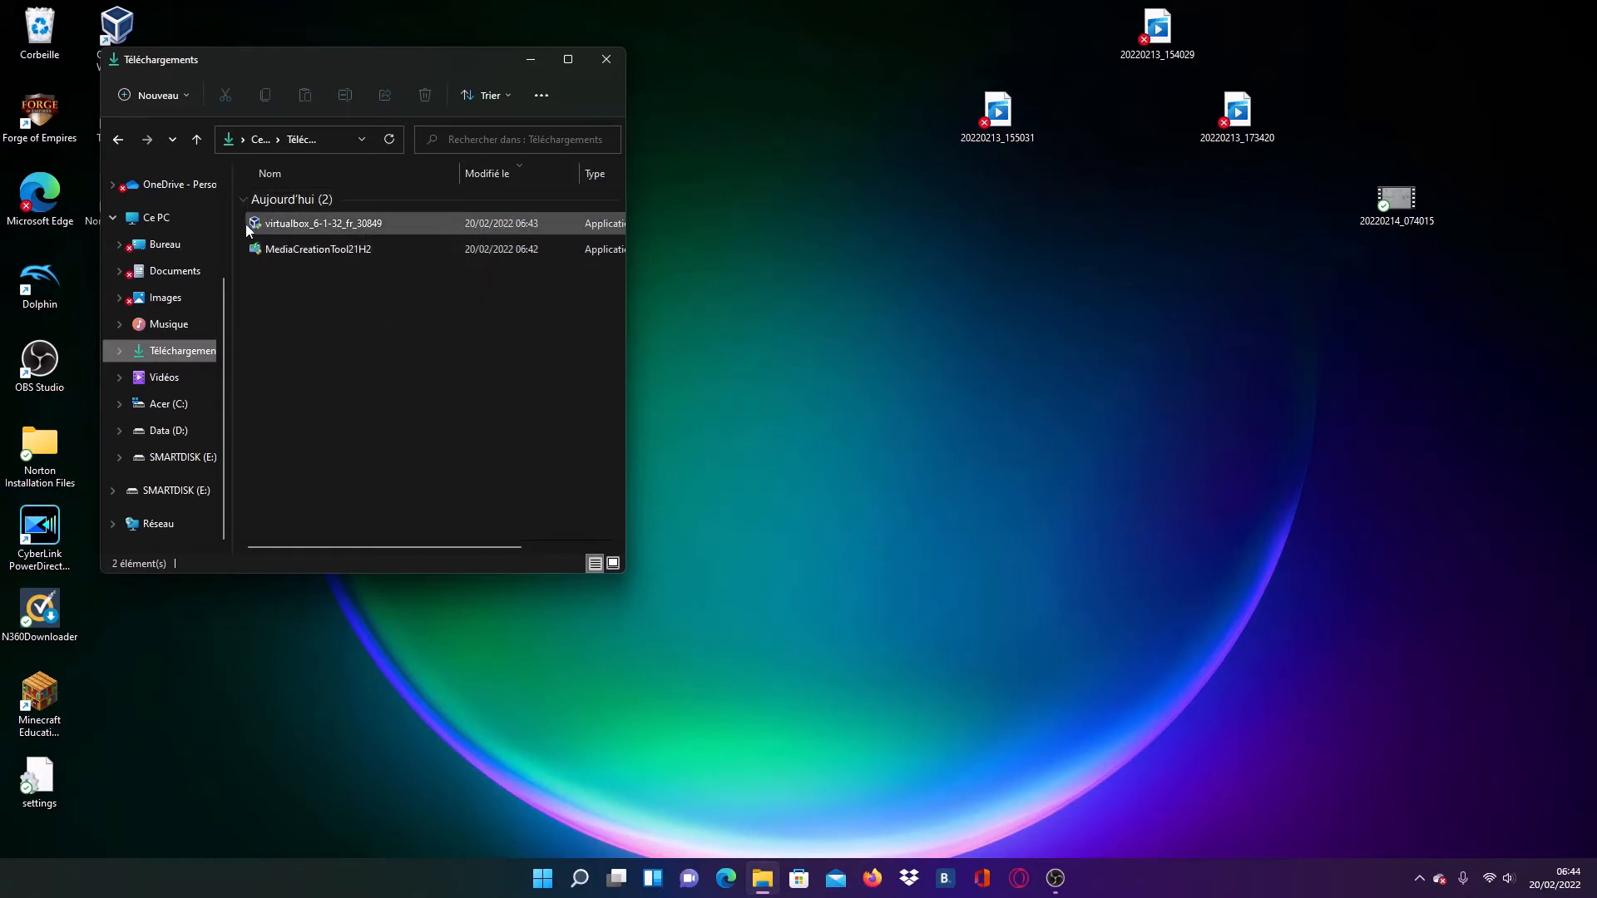
drag(236, 217, 743, 300)
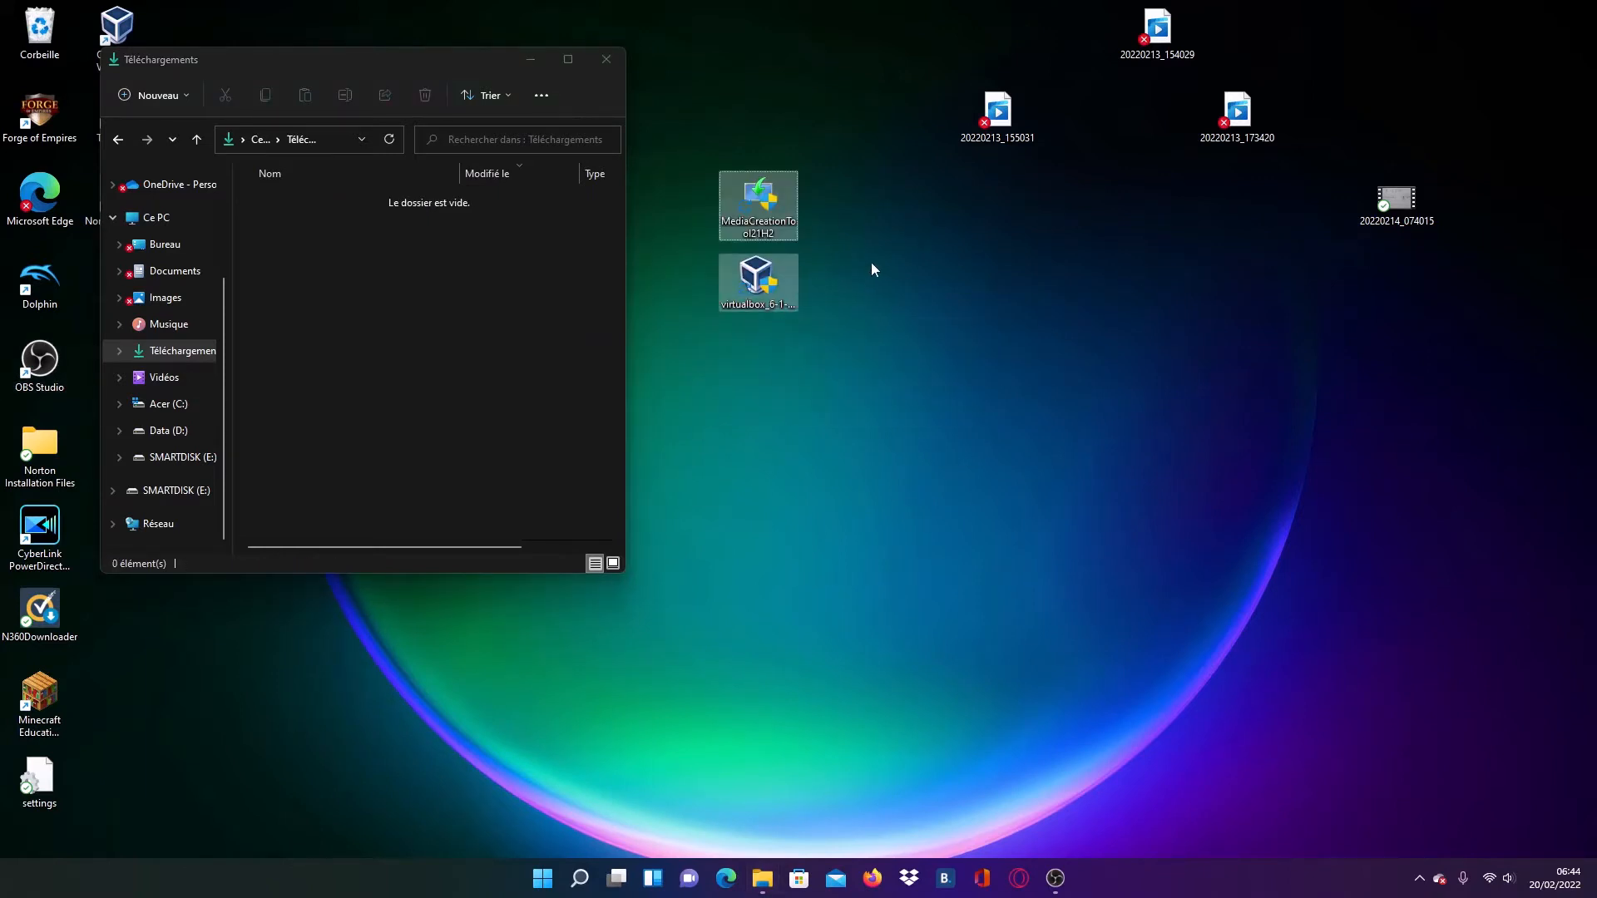
click(606, 59)
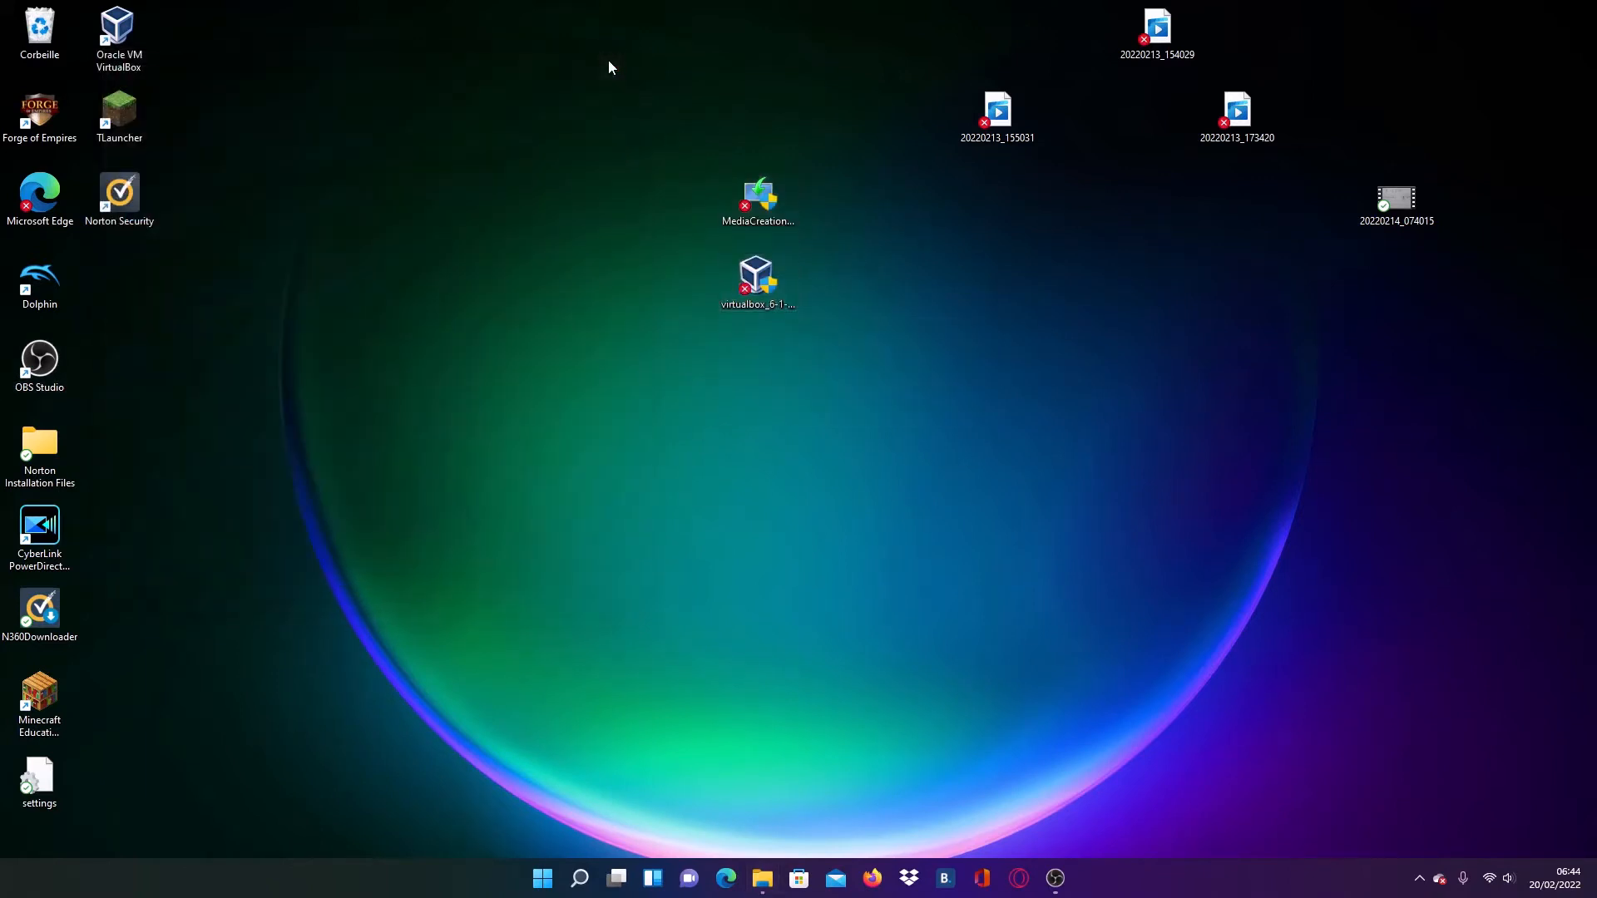
- Run the VirtualBox 6.1.32 installer from the desktop up to the repair or uninstall choice, and abandon the installation
click(760, 283)
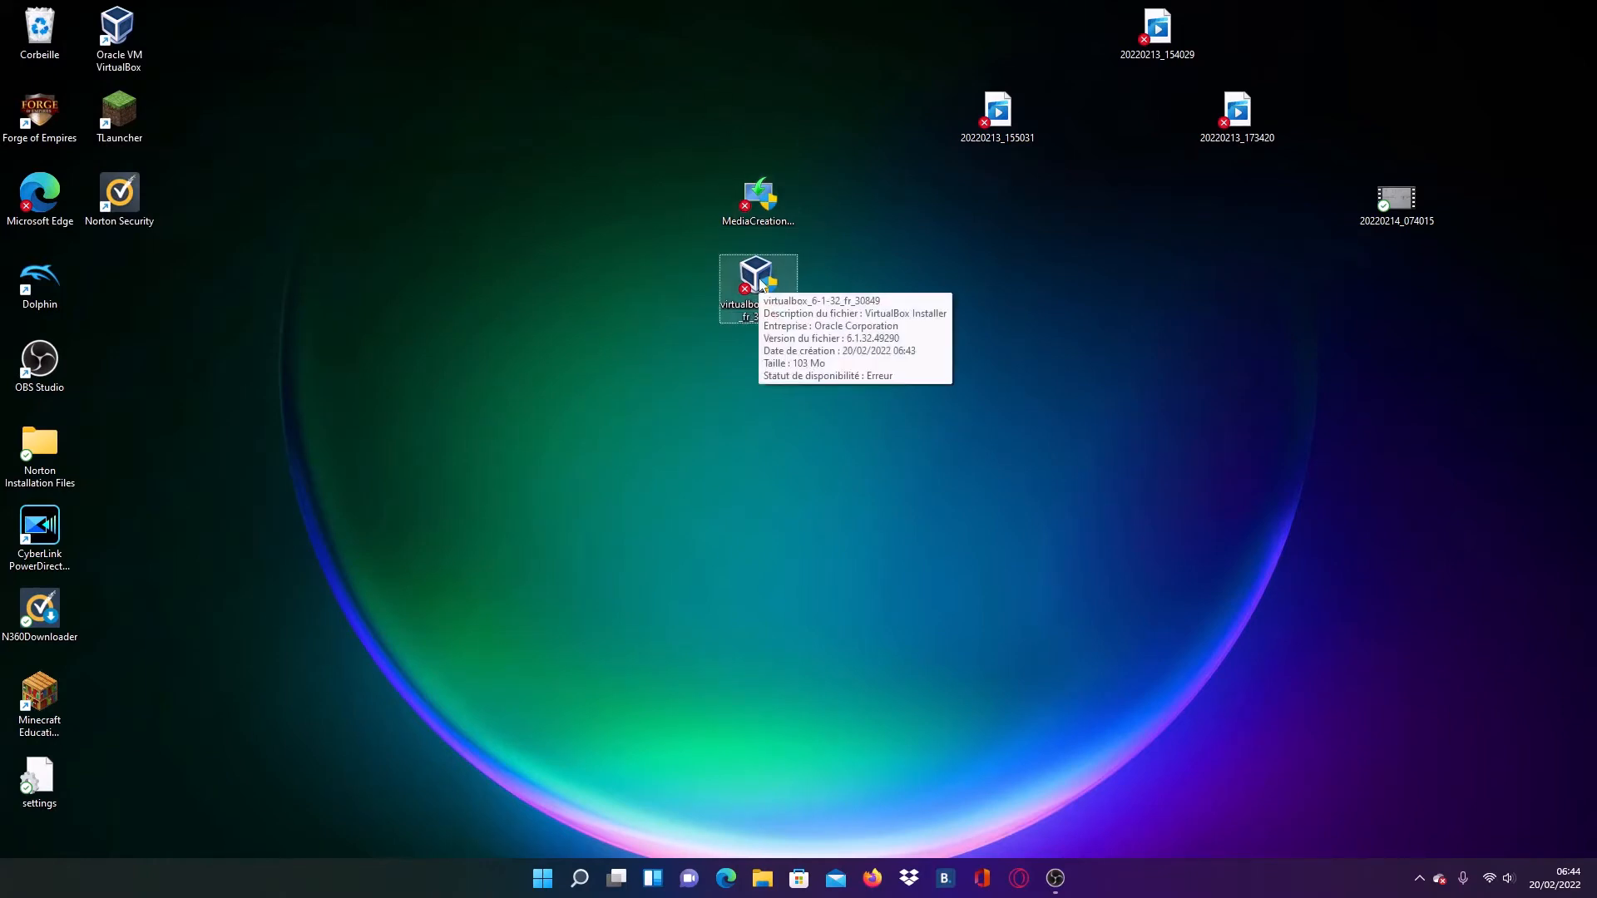
double_click(760, 285)
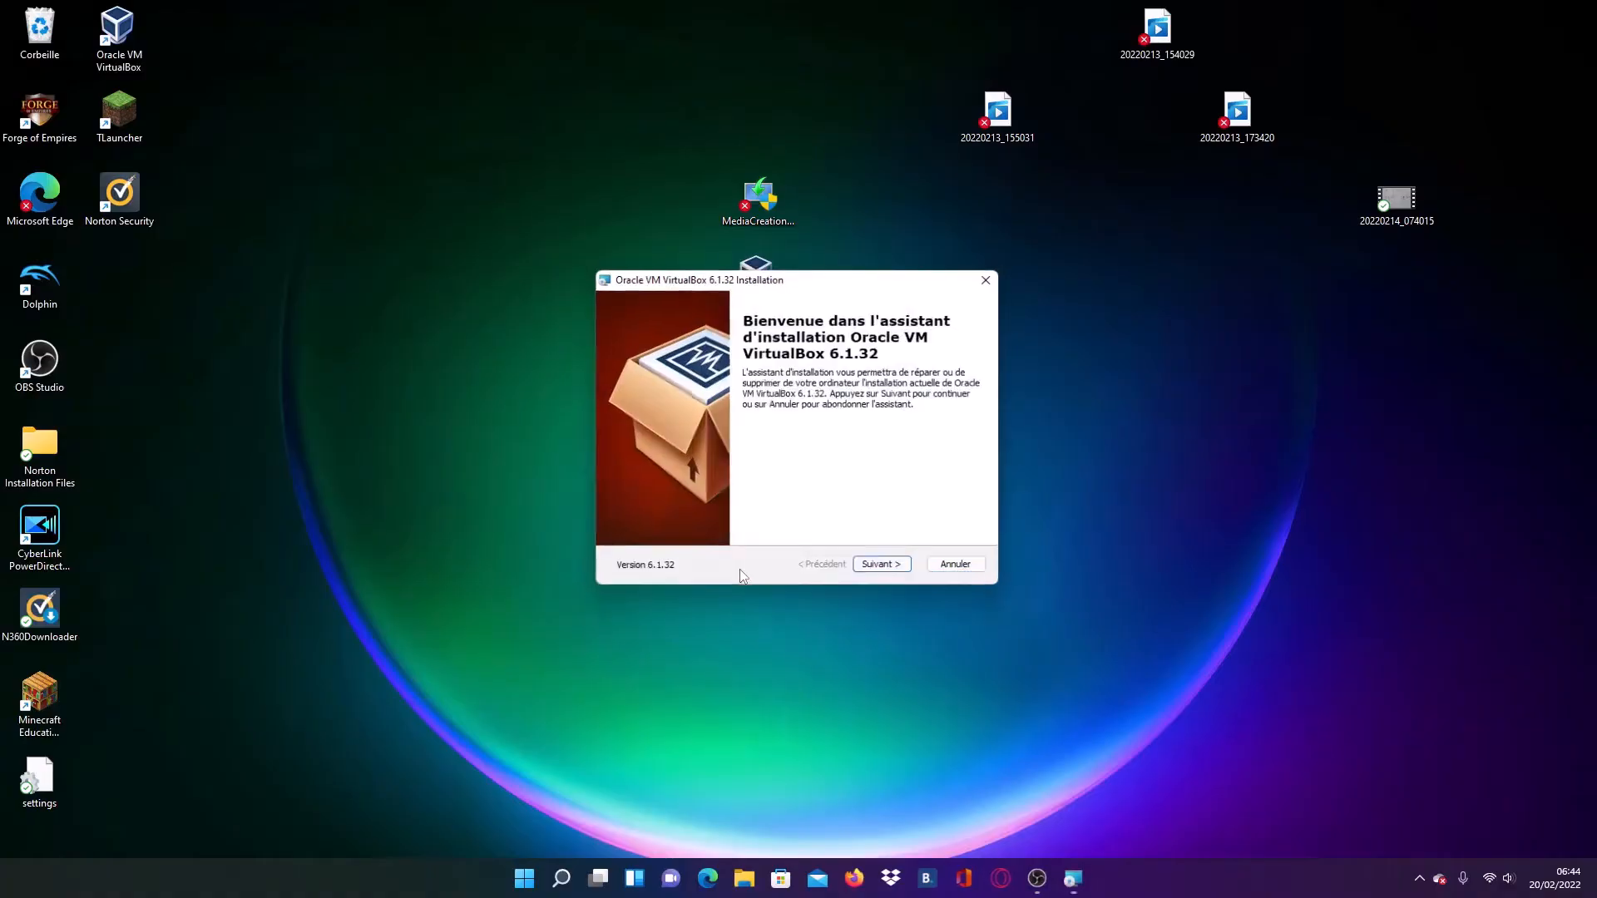
click(884, 568)
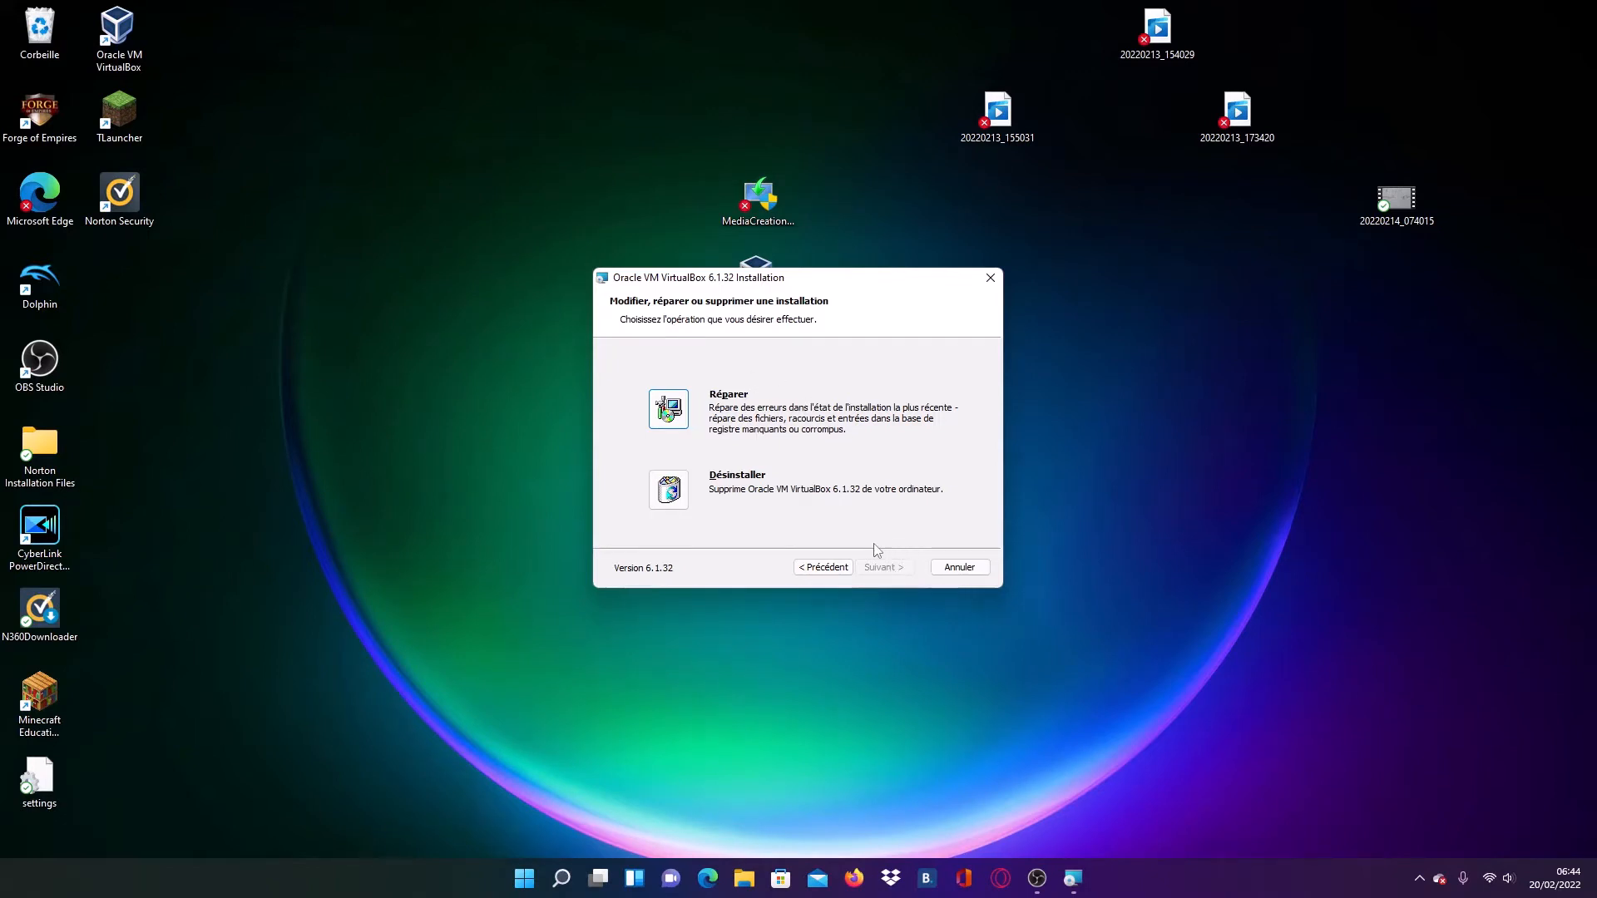
click(969, 574)
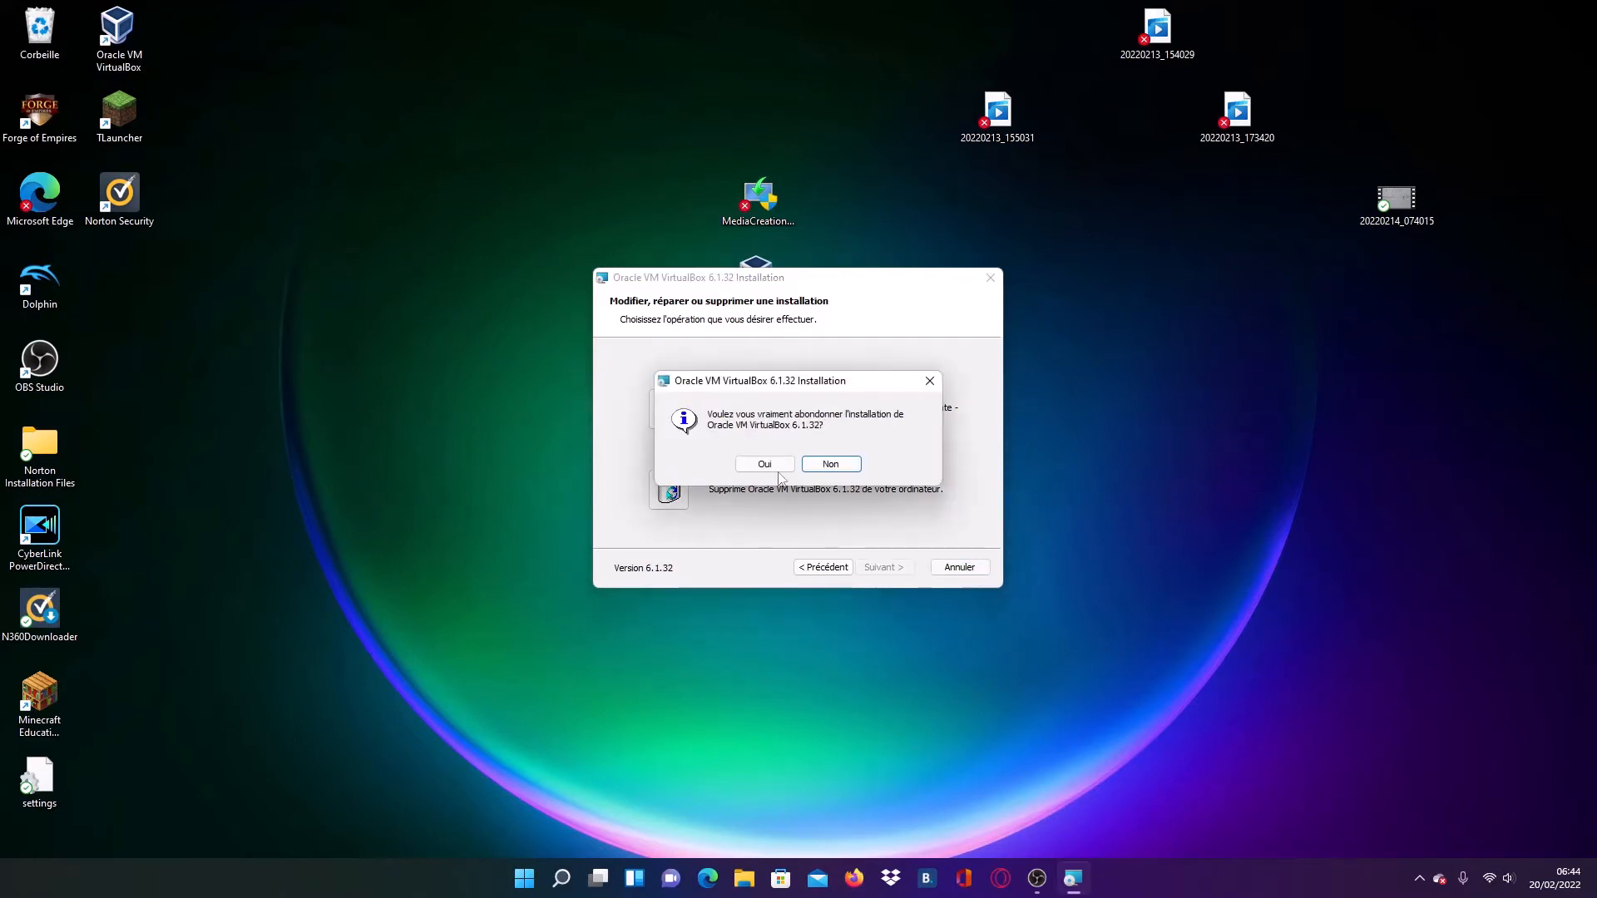
click(765, 465)
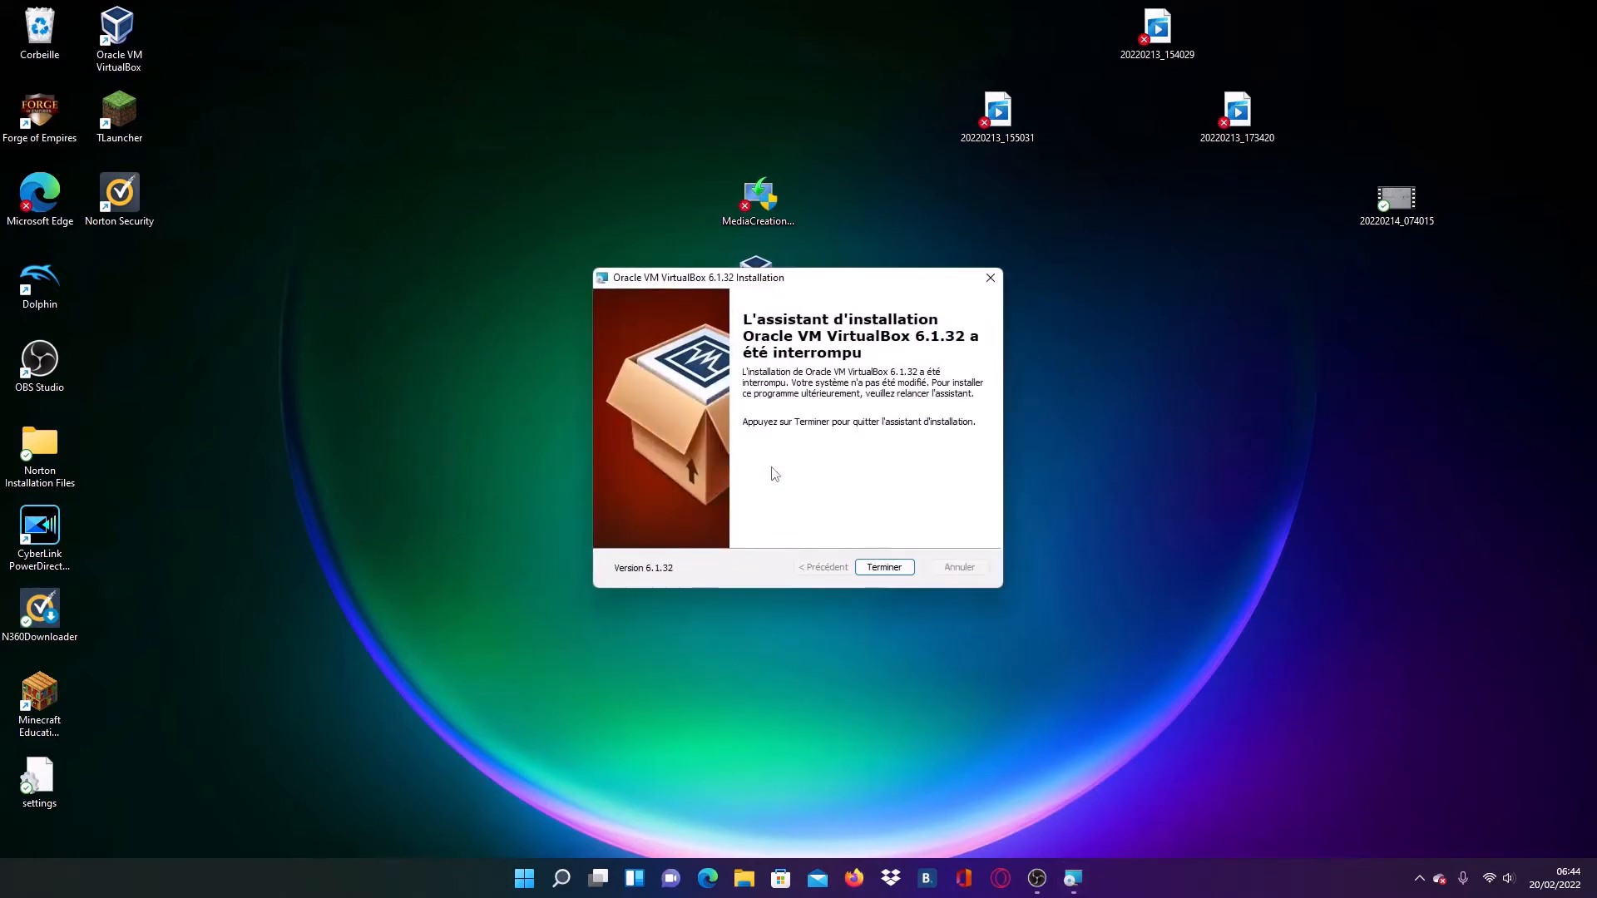
click(884, 567)
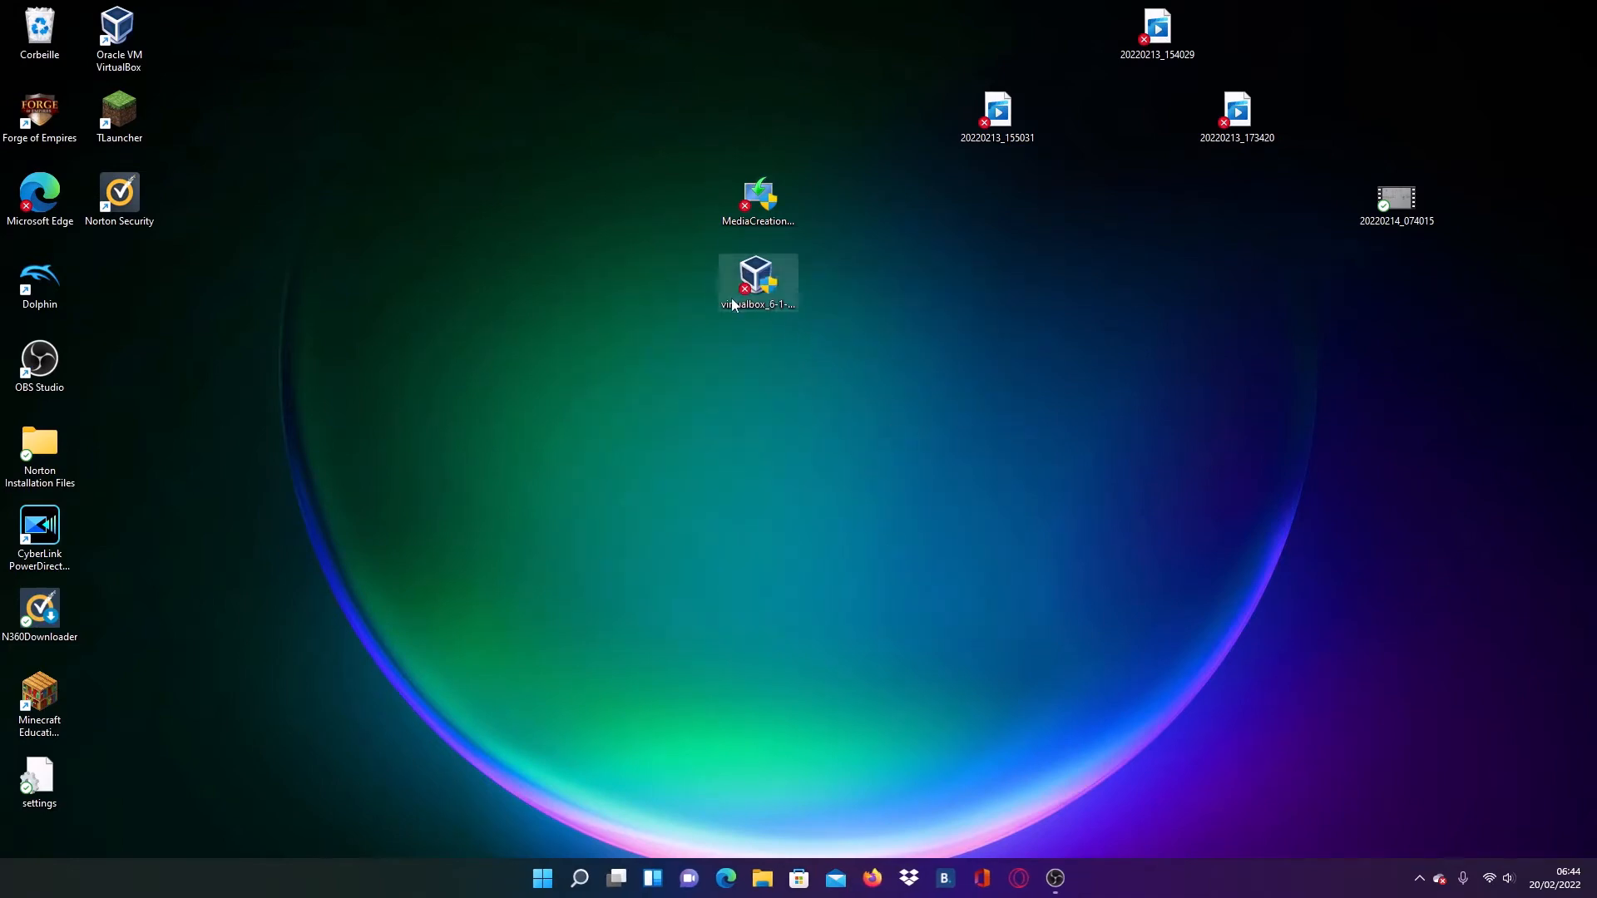
- Delete the virtualbox_6-1-32_fr_30849 installer from the desktop and empty the recycle bin
click(757, 278)
right_click(769, 287)
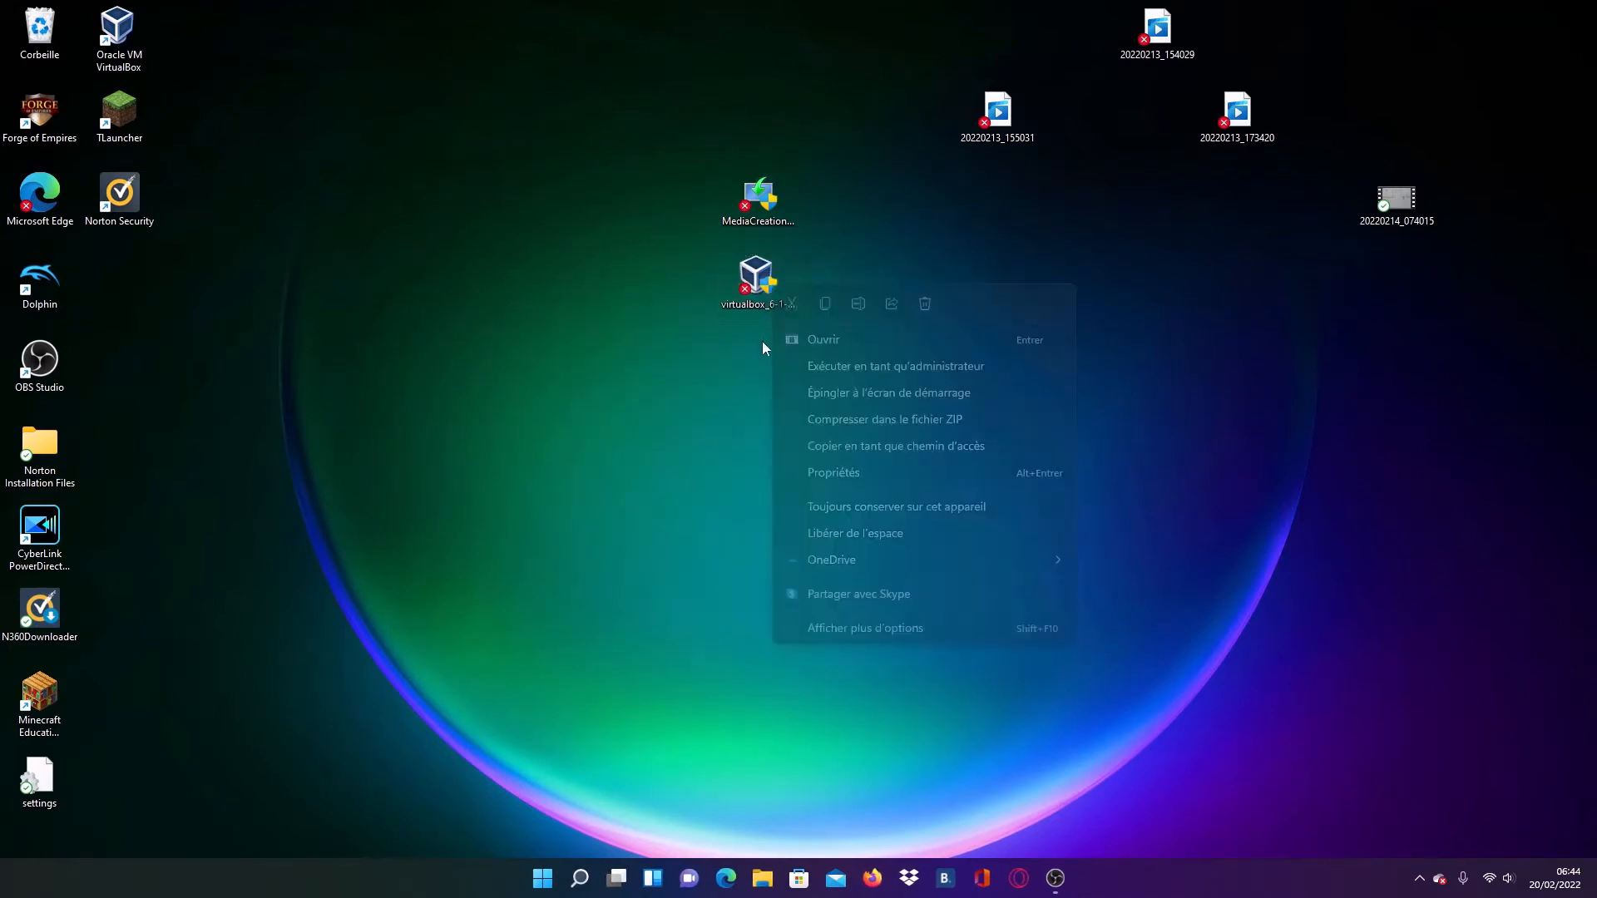
click(920, 306)
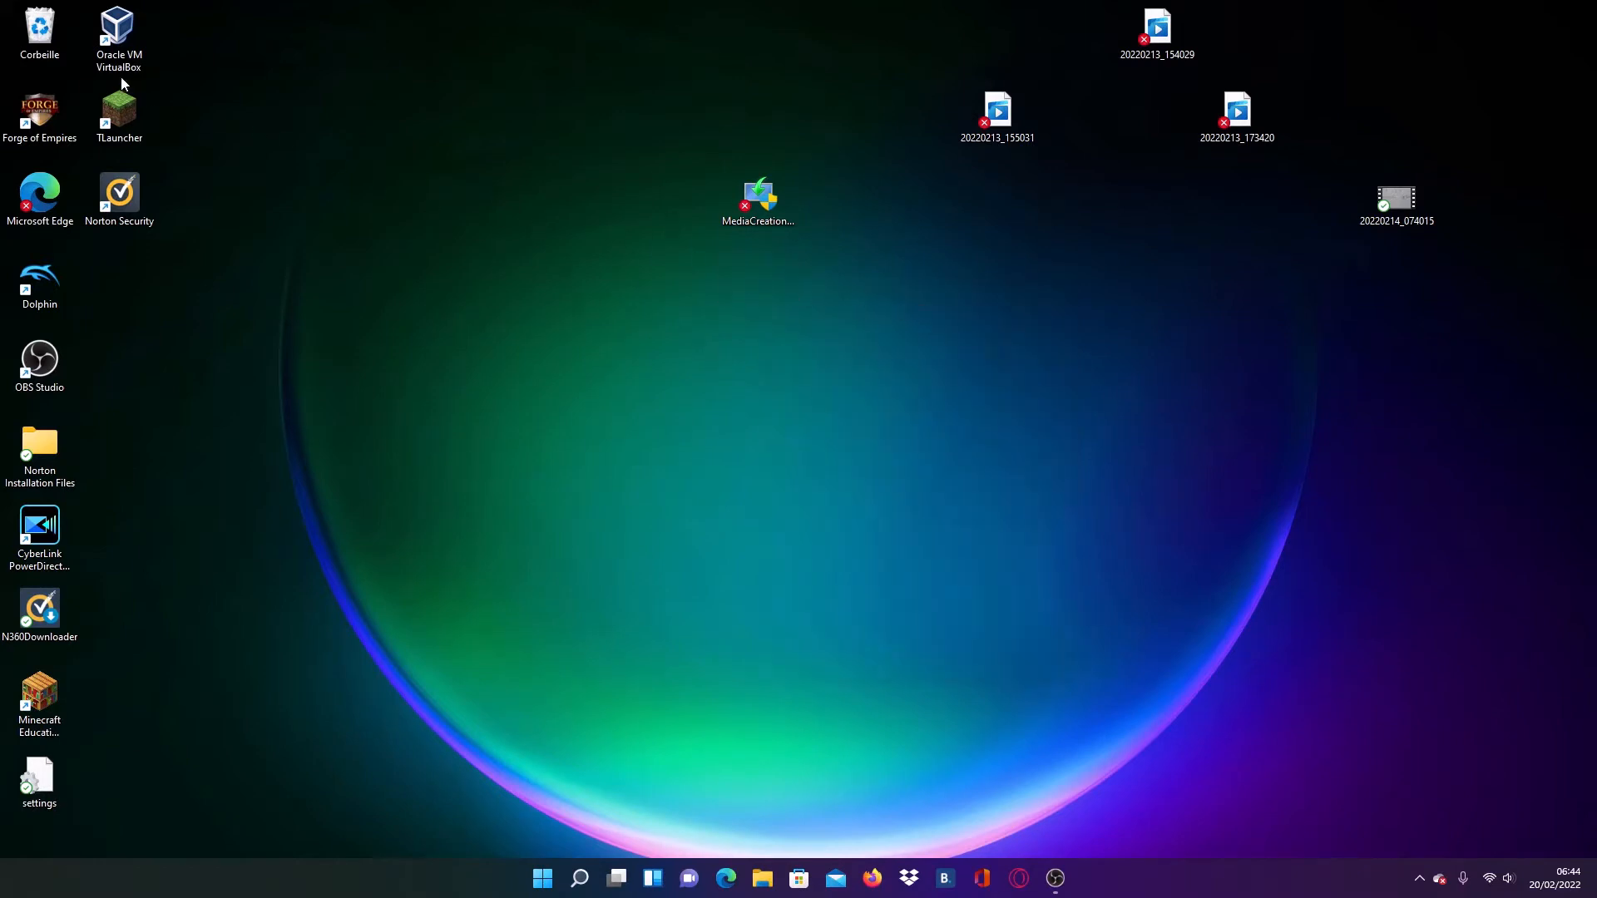
right_click(46, 30)
click(125, 58)
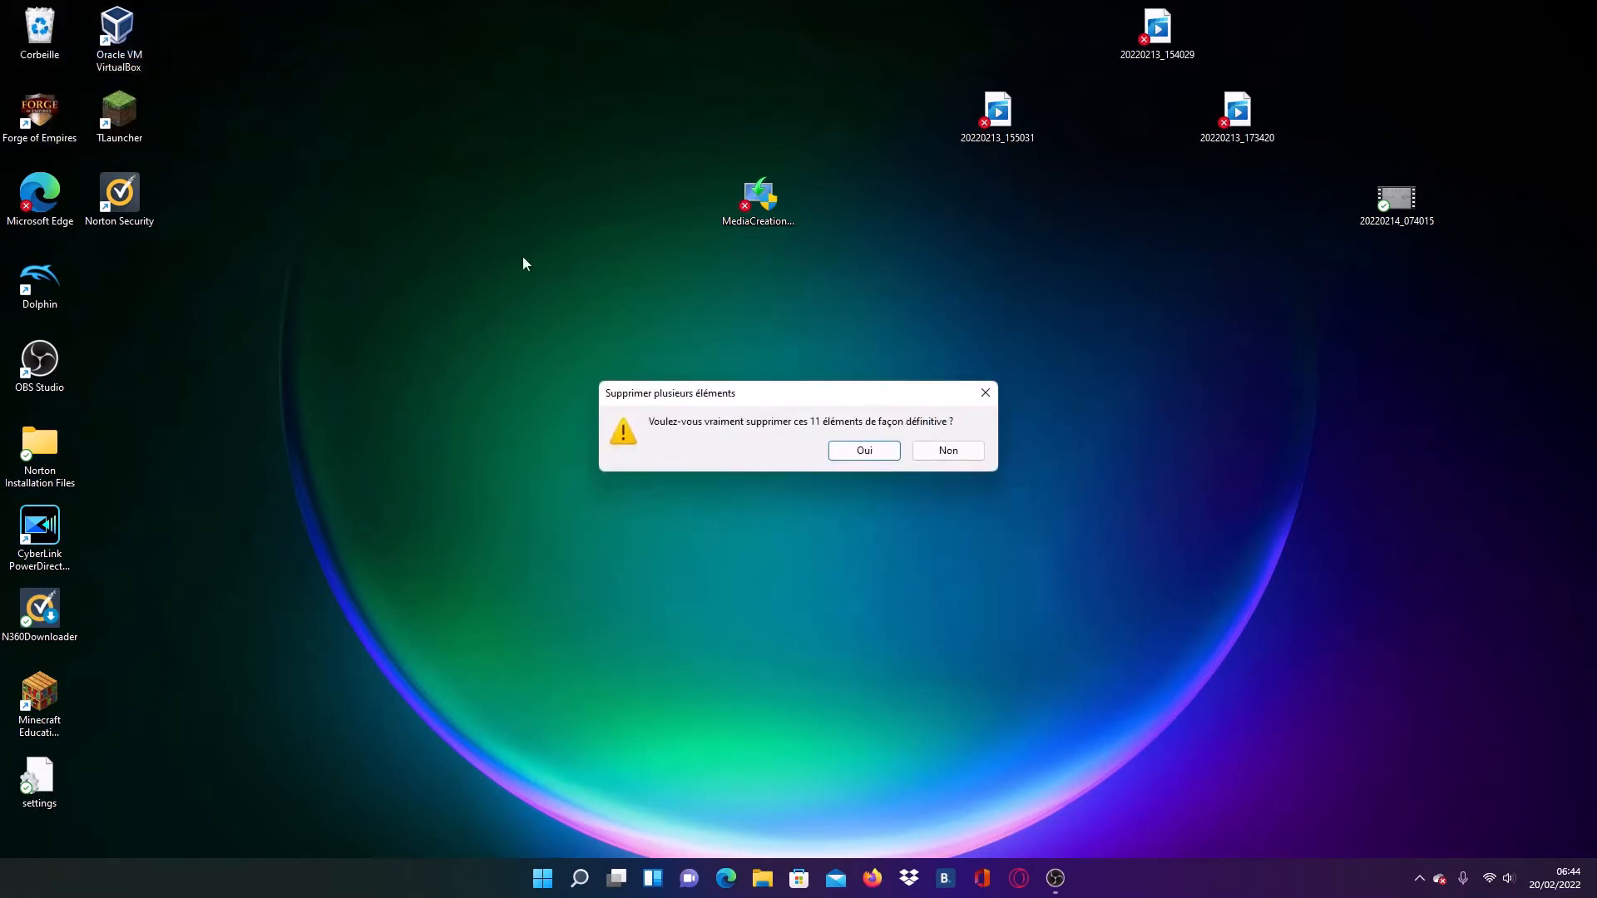
click(882, 453)
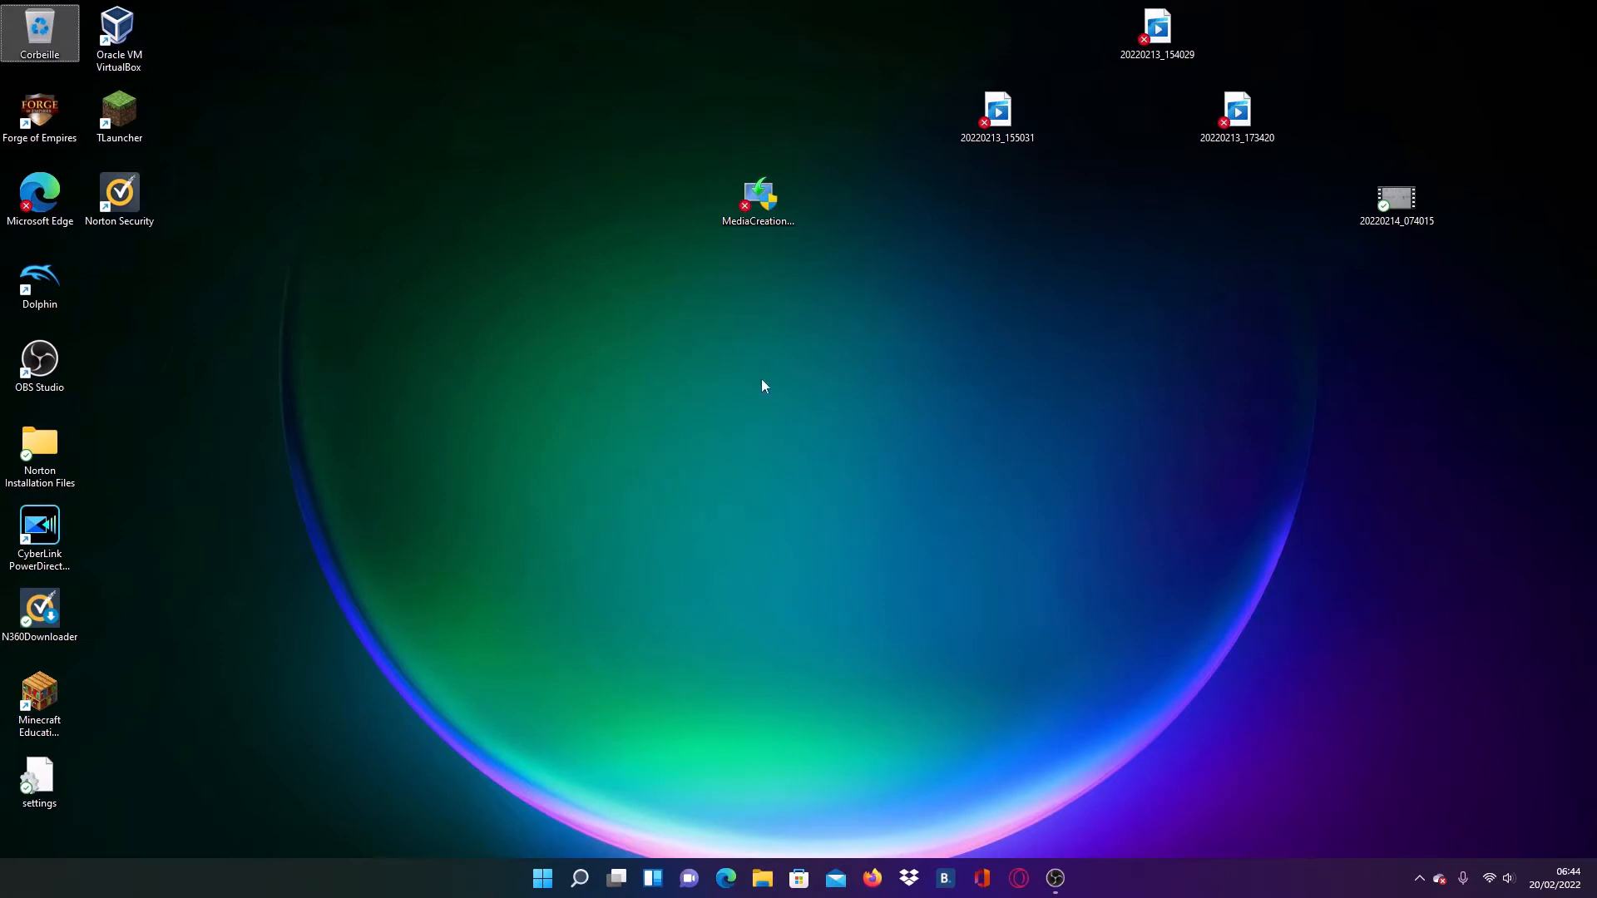
- Launch MediaCreationTool21H2 from the desktop to start the Windows 10 setup assistant
click(769, 201)
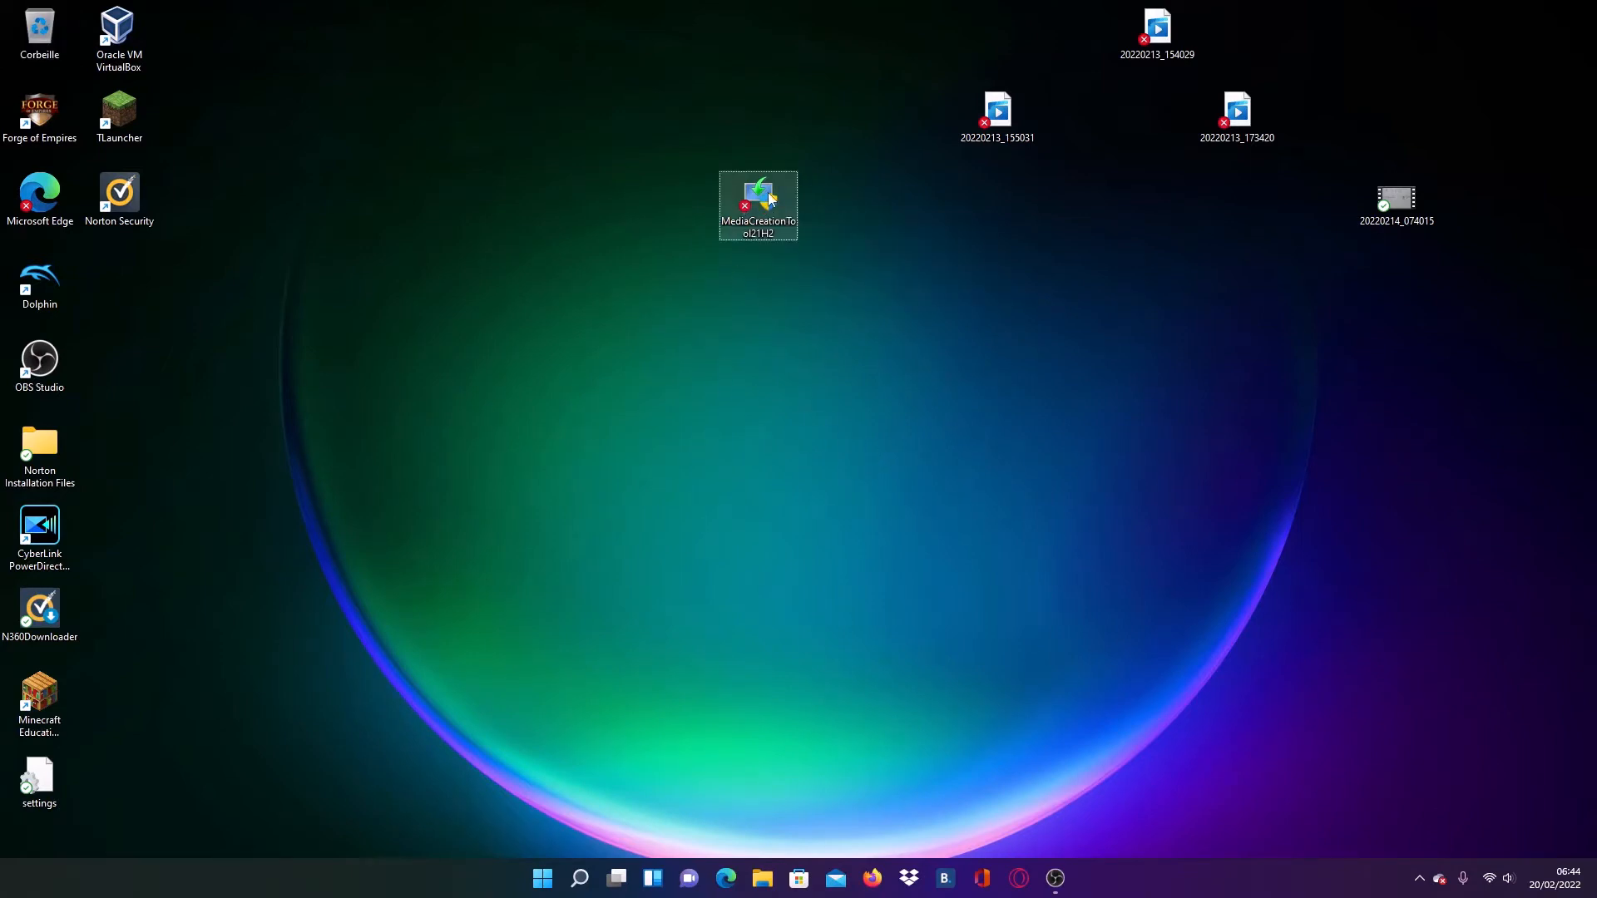
double_click(772, 200)
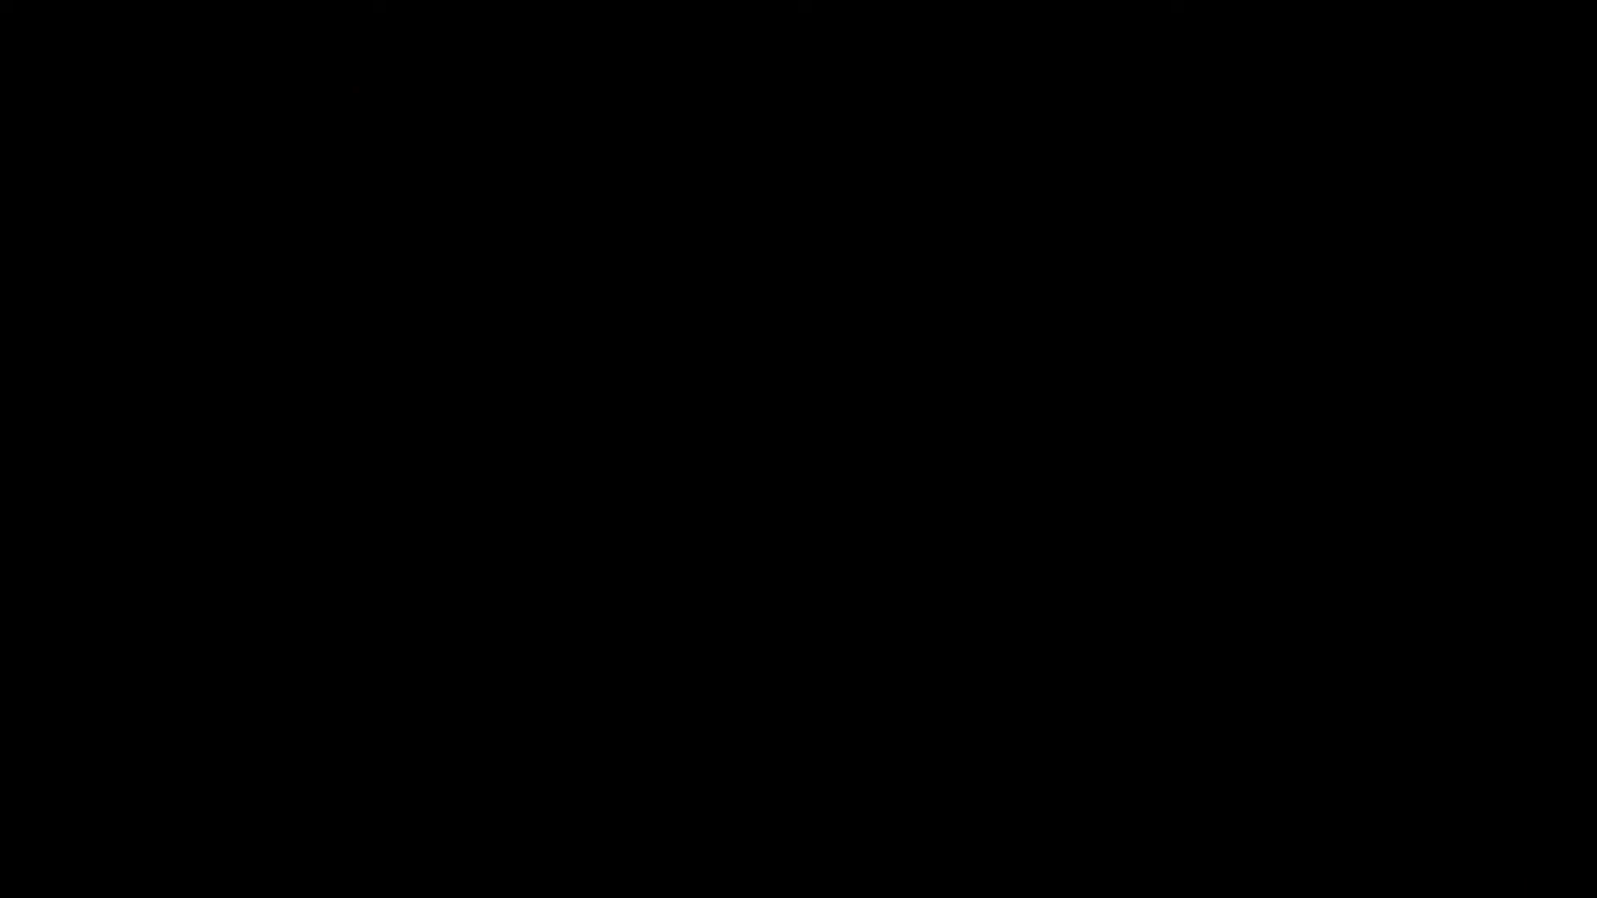
click(686, 576)
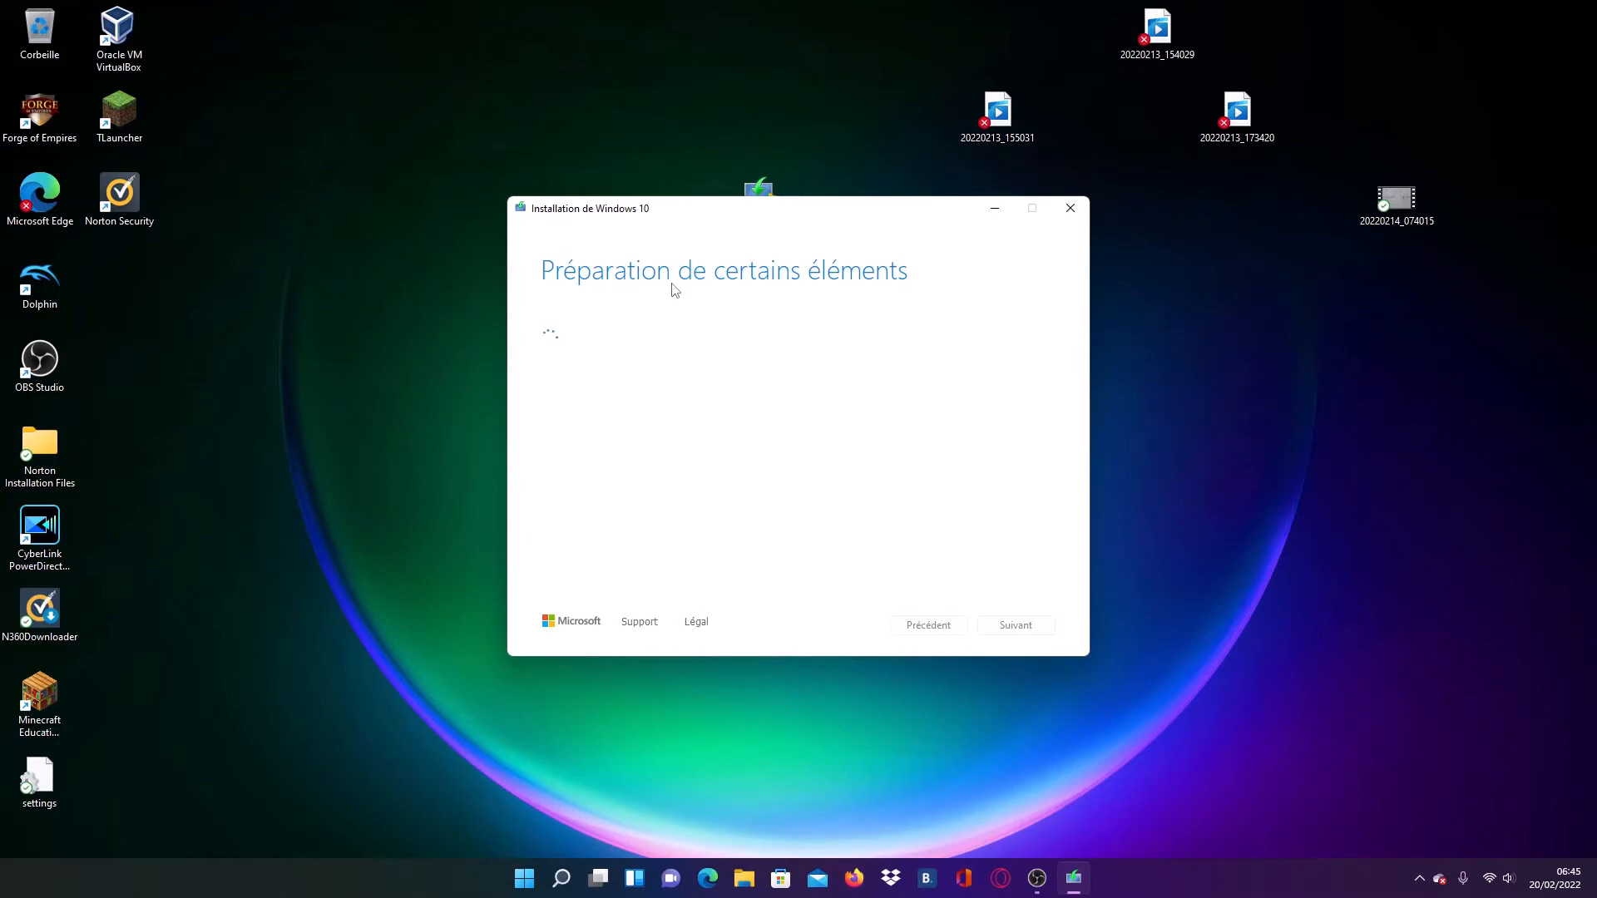
click(1037, 879)
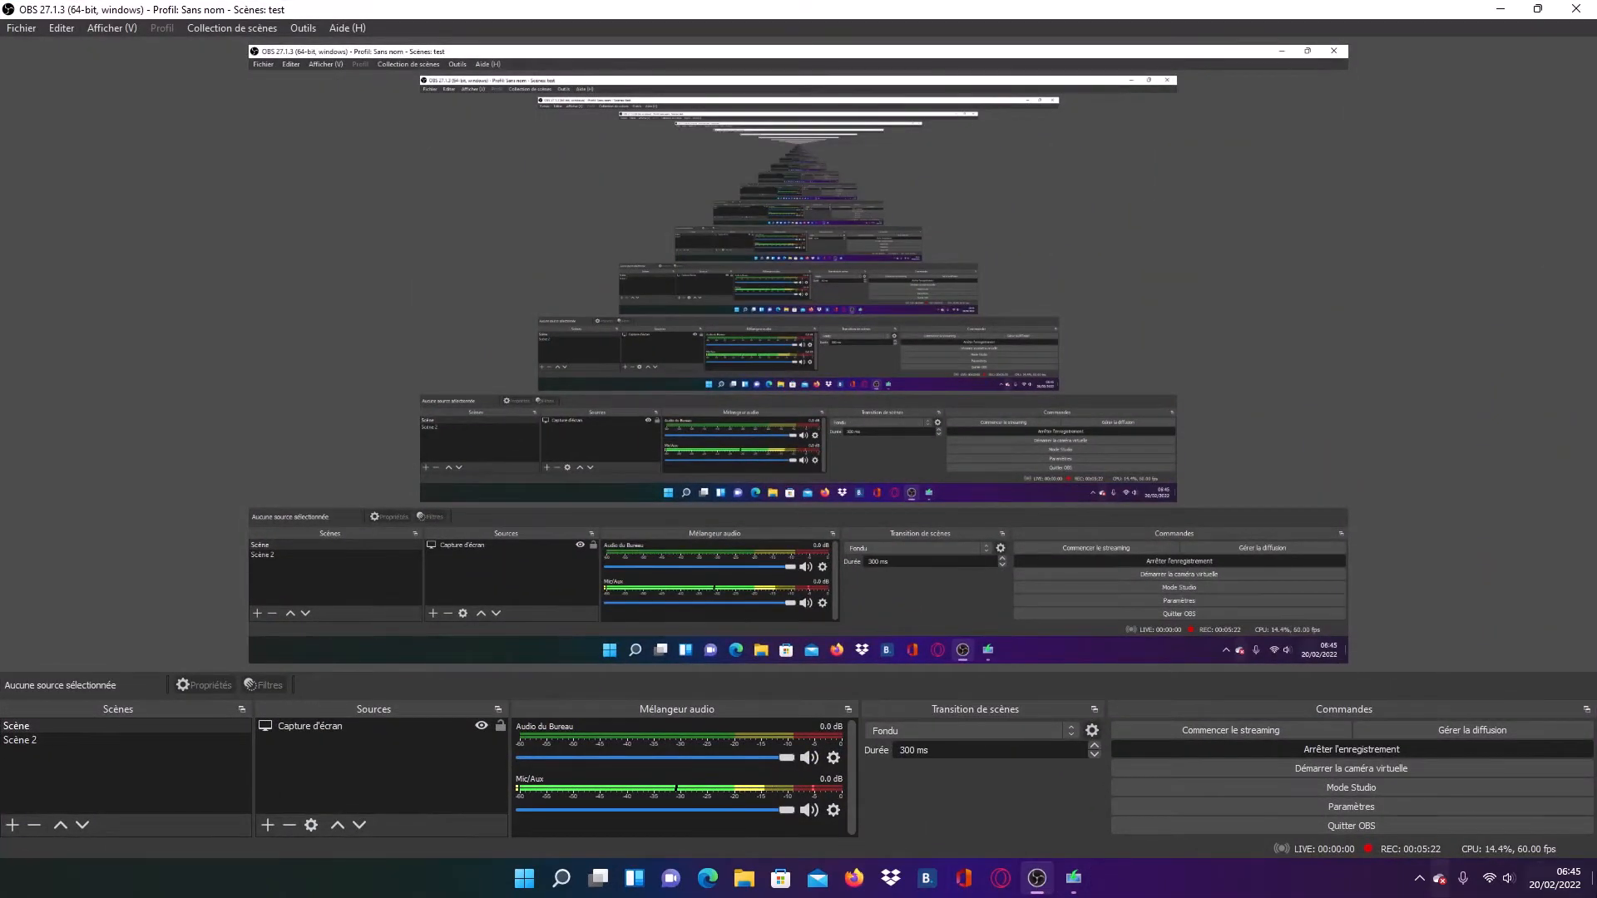
click(1497, 879)
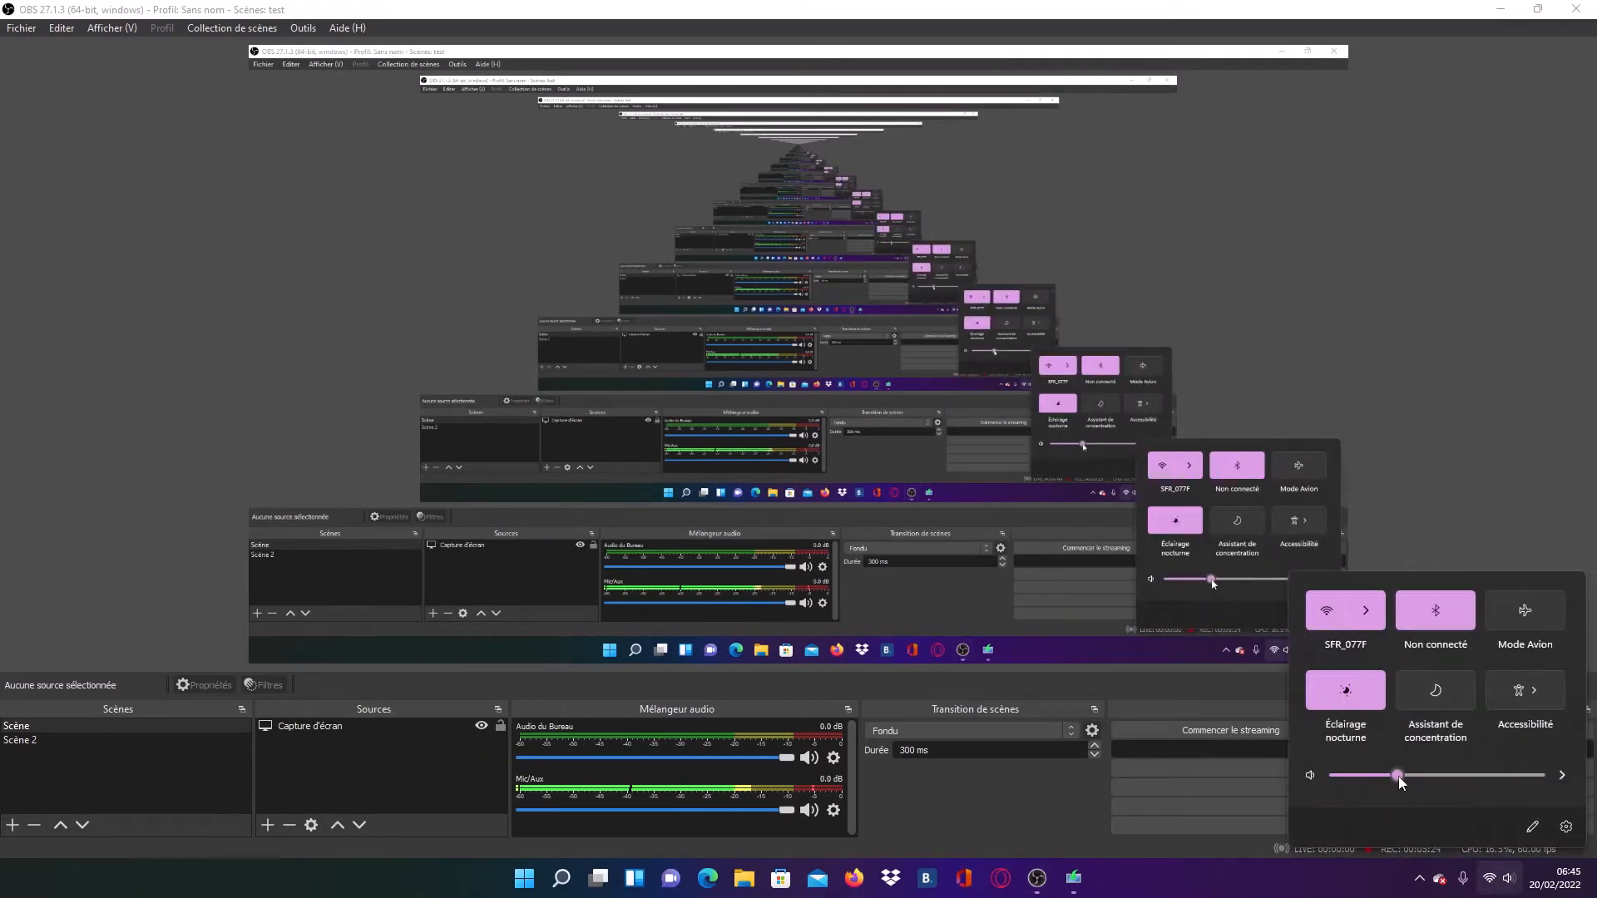
click(1236, 881)
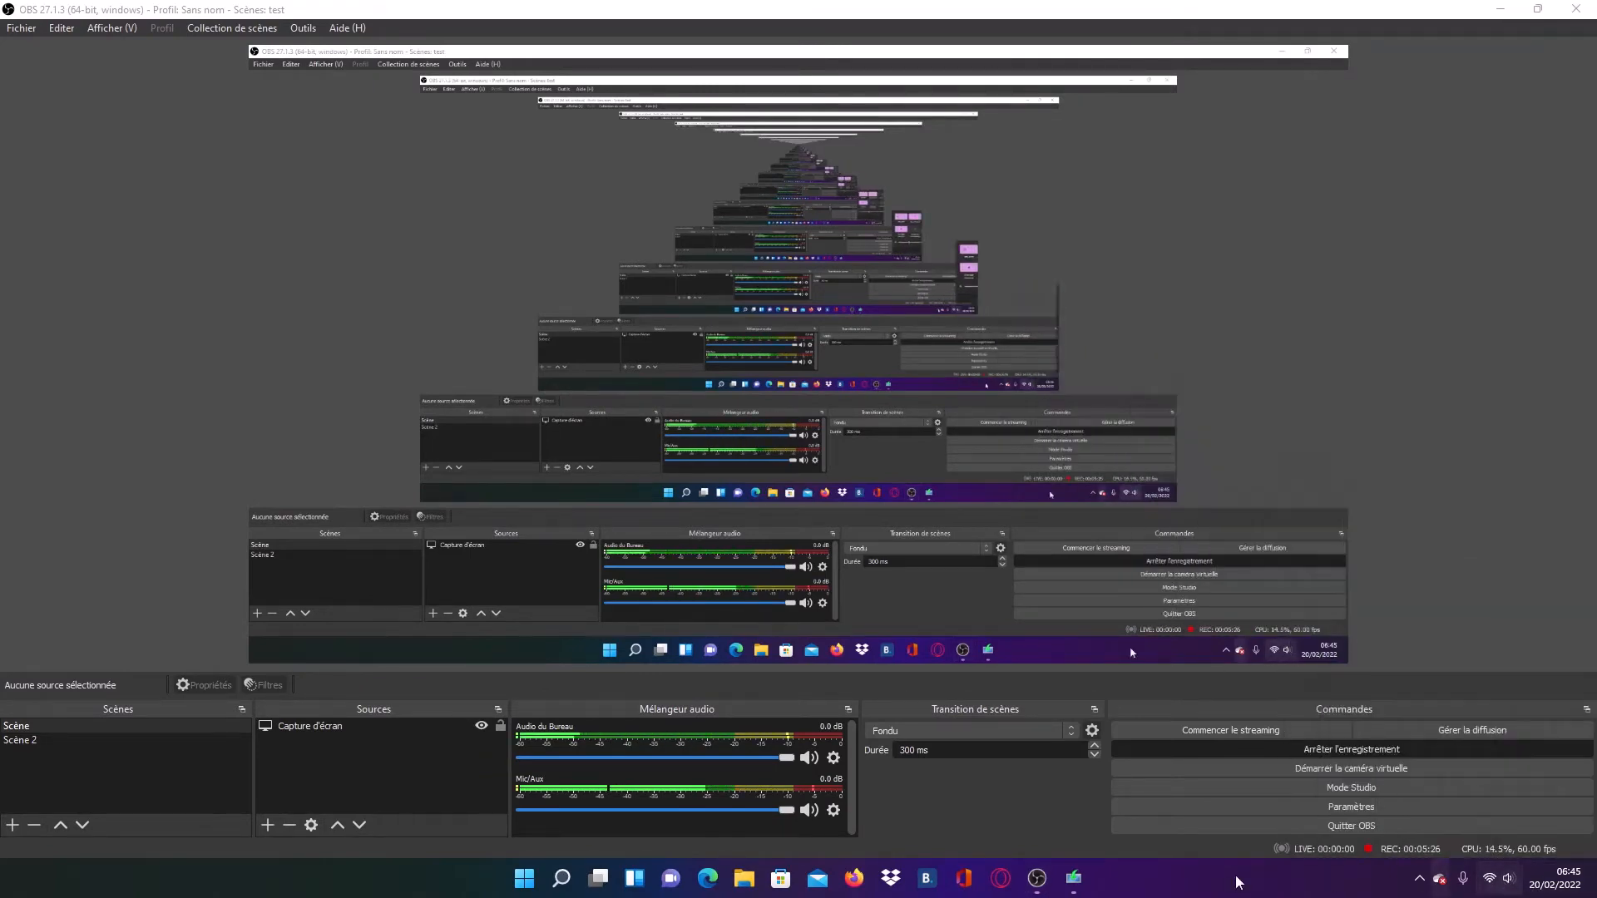
click(1076, 880)
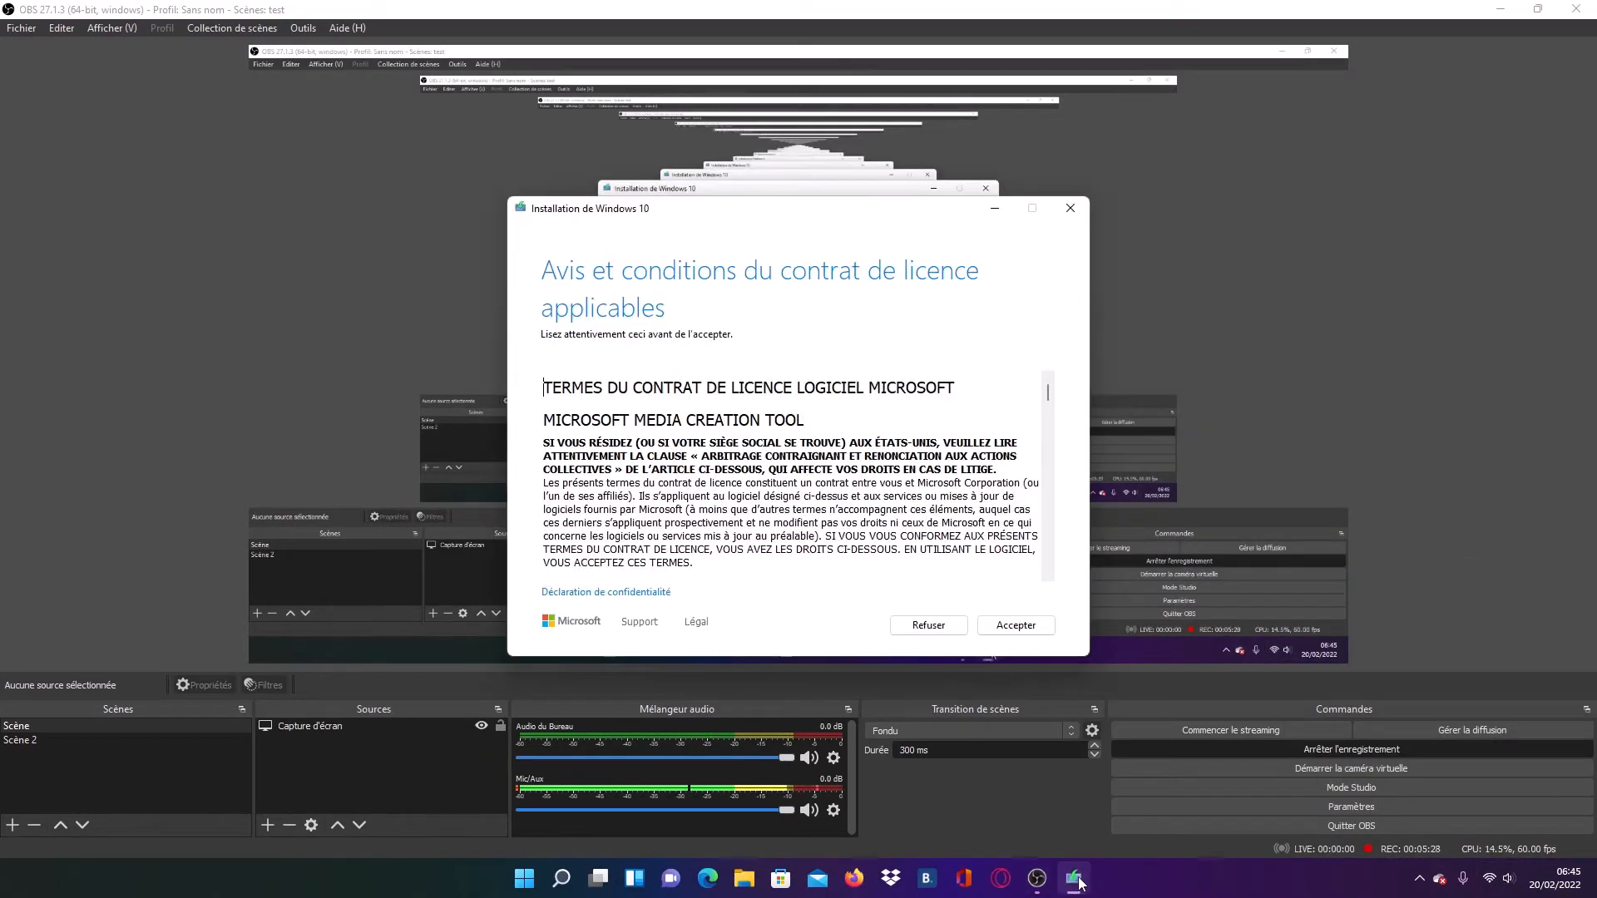
click(1500, 11)
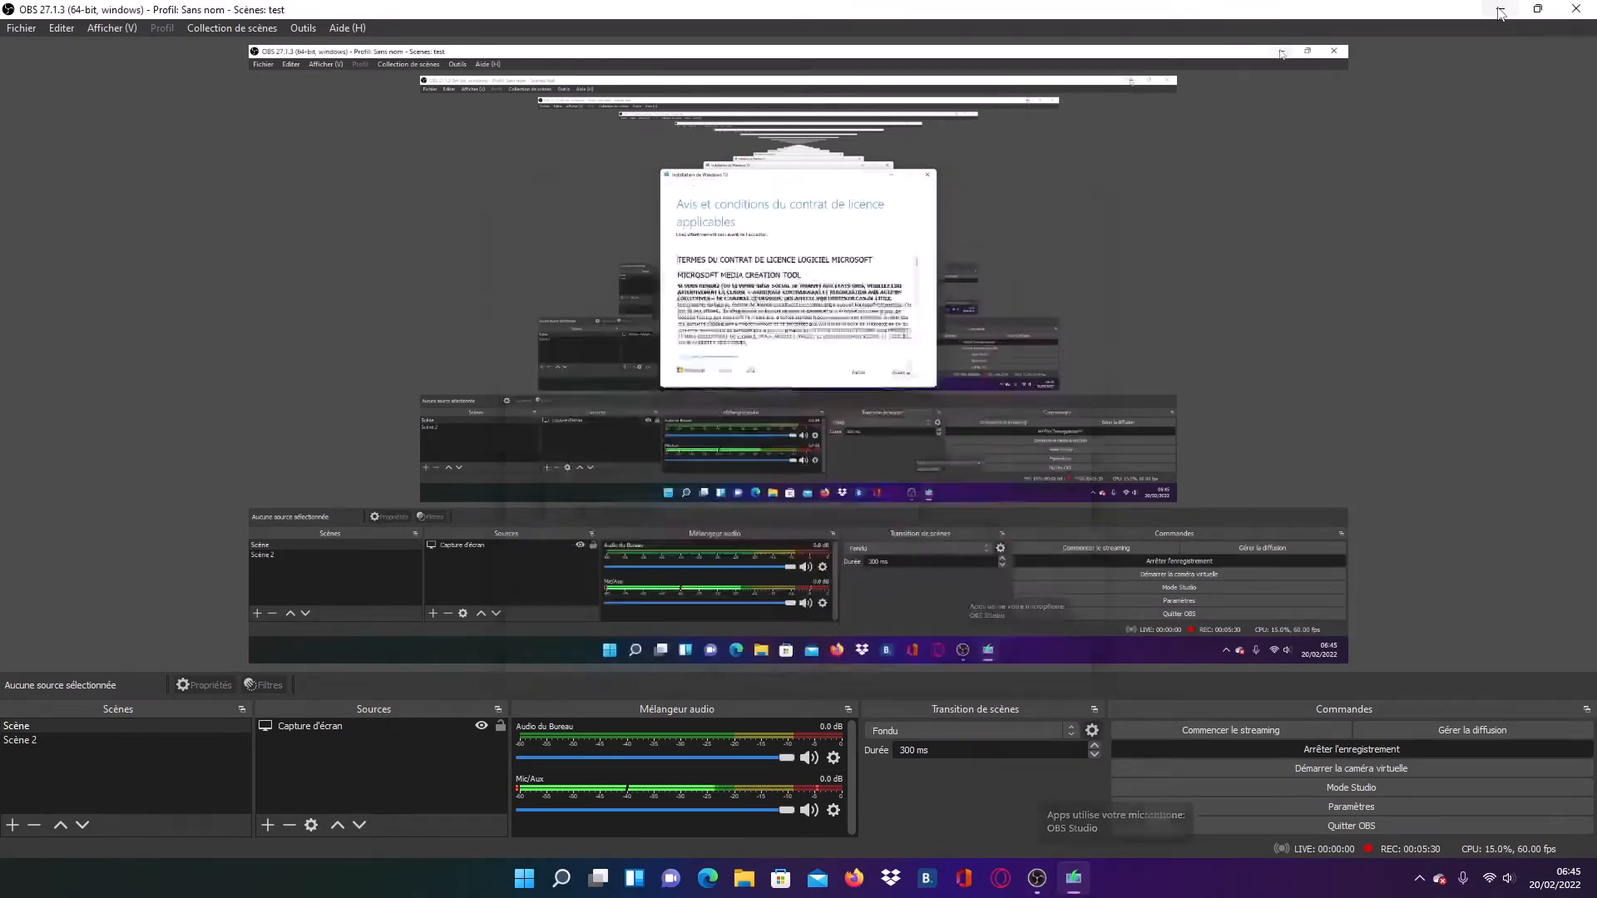
click(1500, 12)
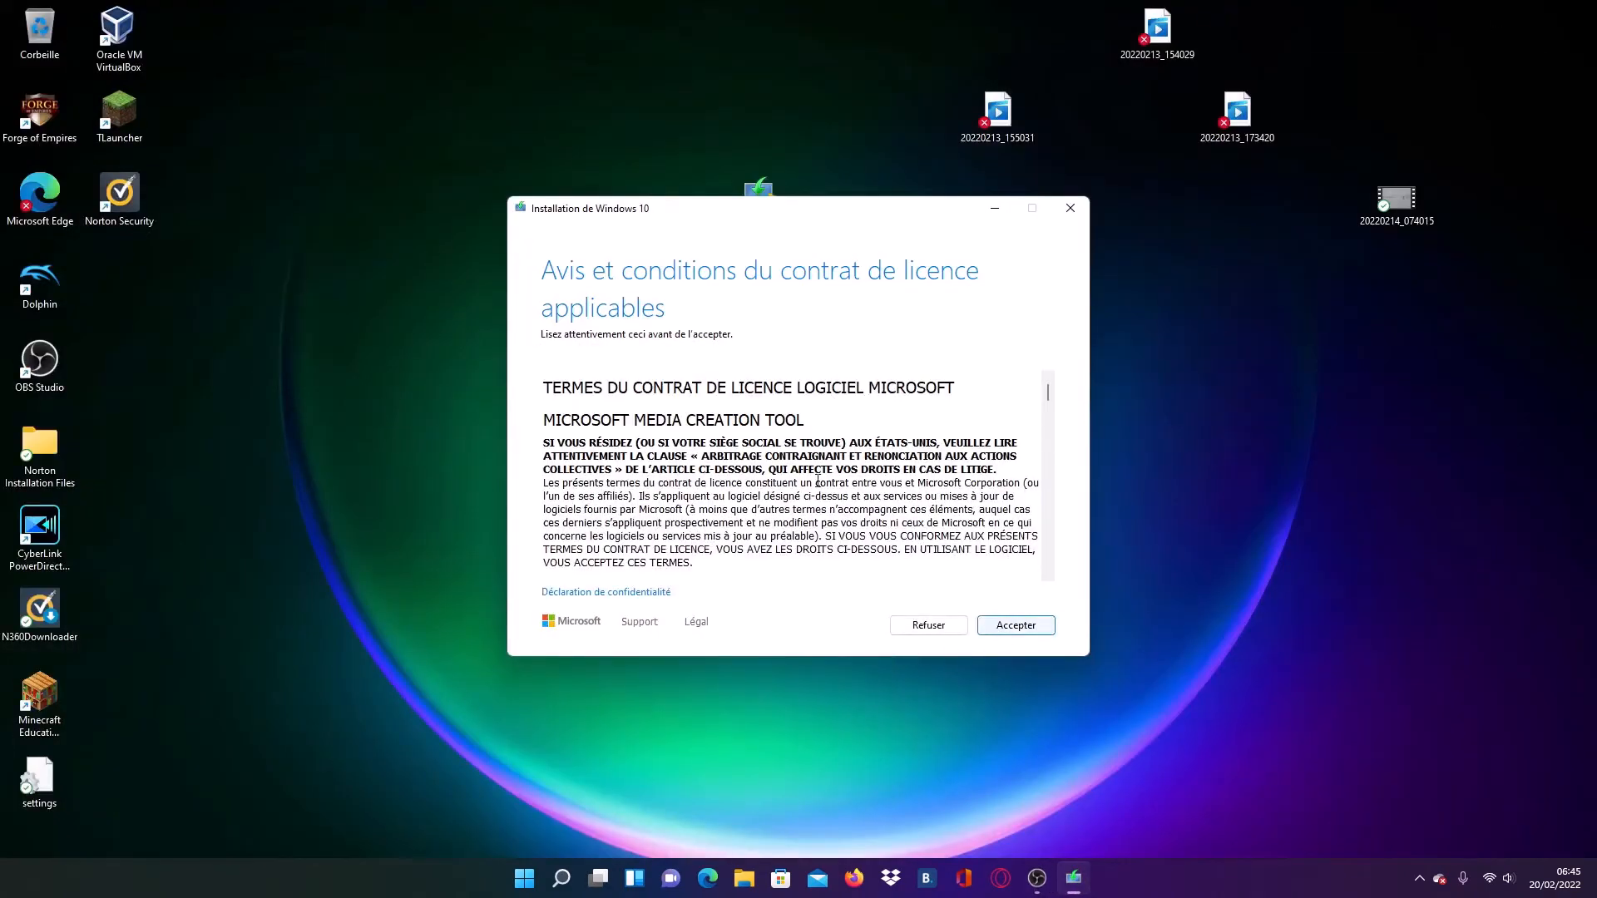
- Accept the media creation tool's licence terms and choose to create installation media (USB, DVD or ISO file) for another PC
click(1016, 625)
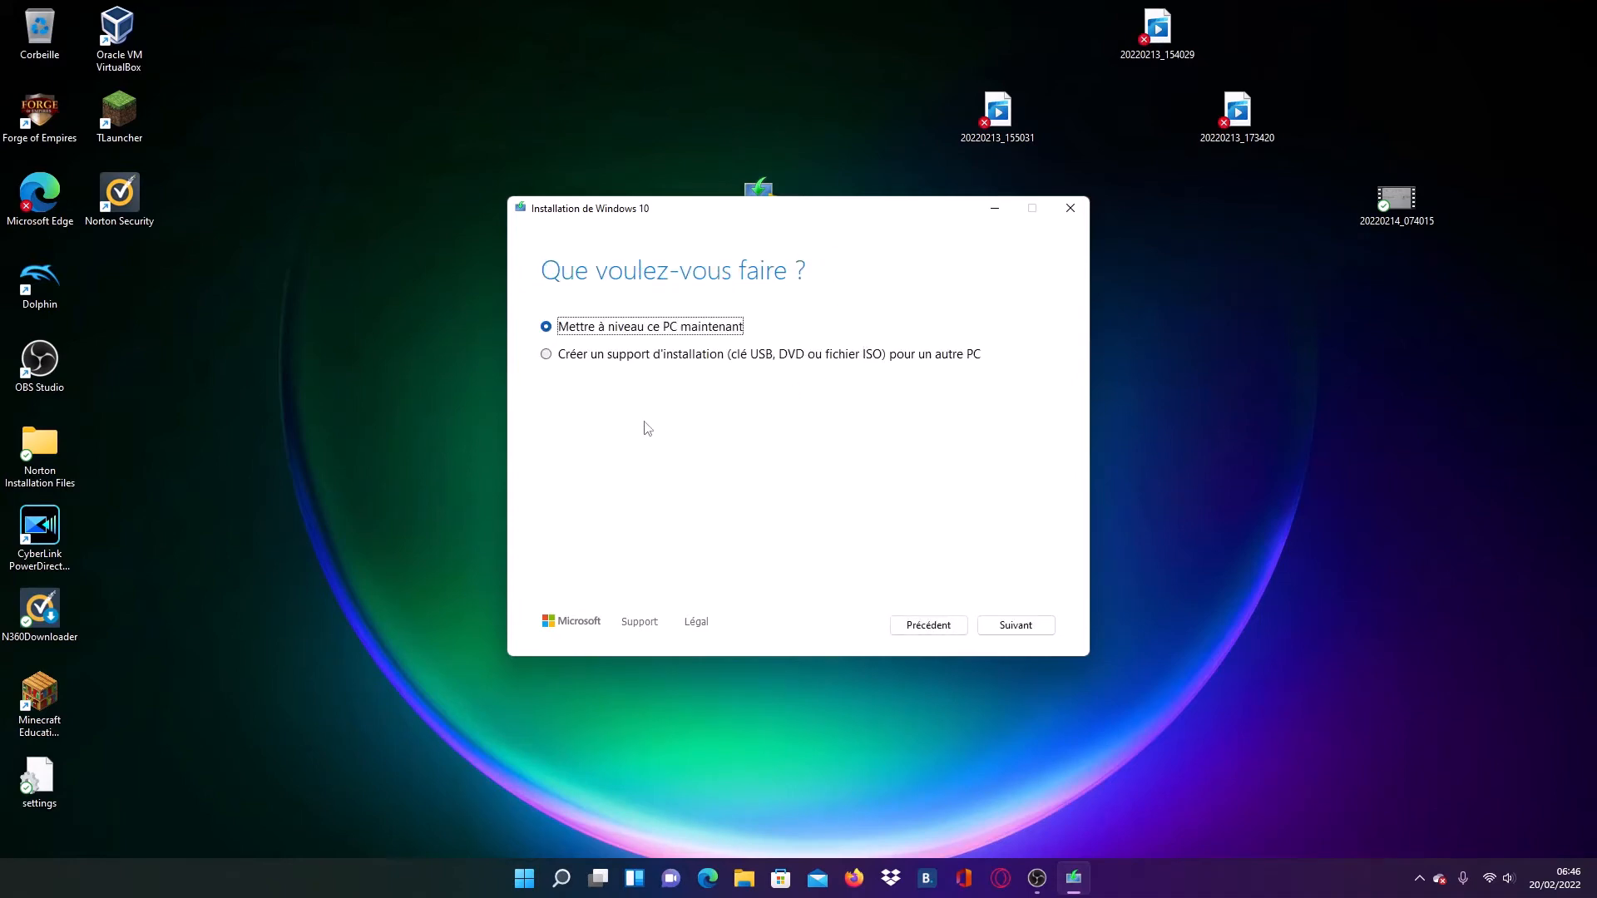
click(546, 355)
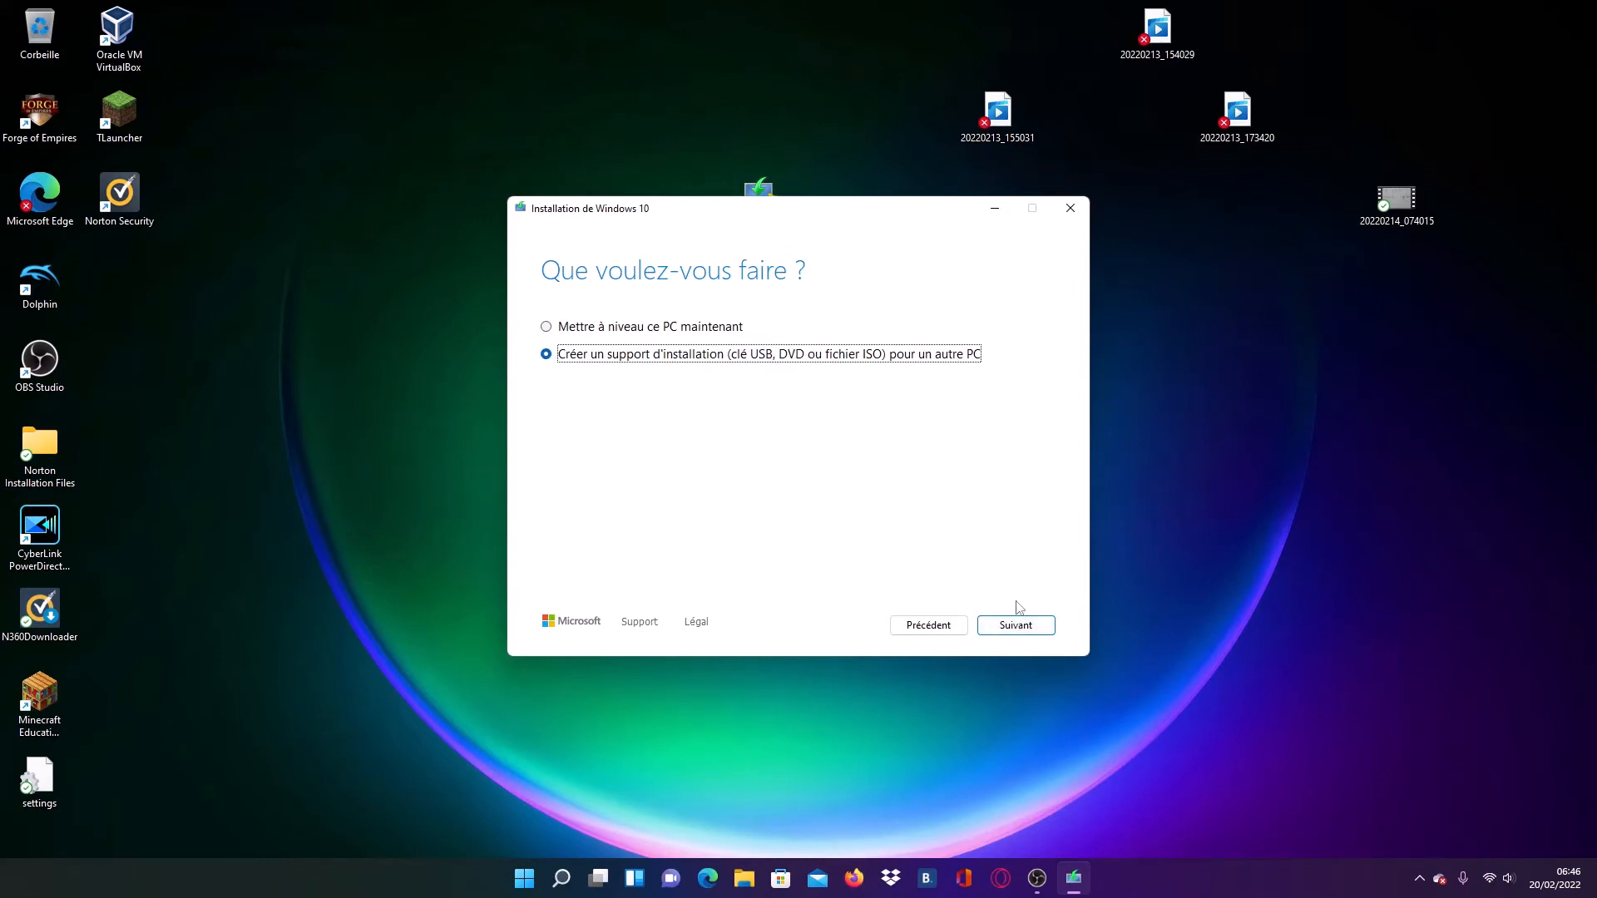
click(1050, 628)
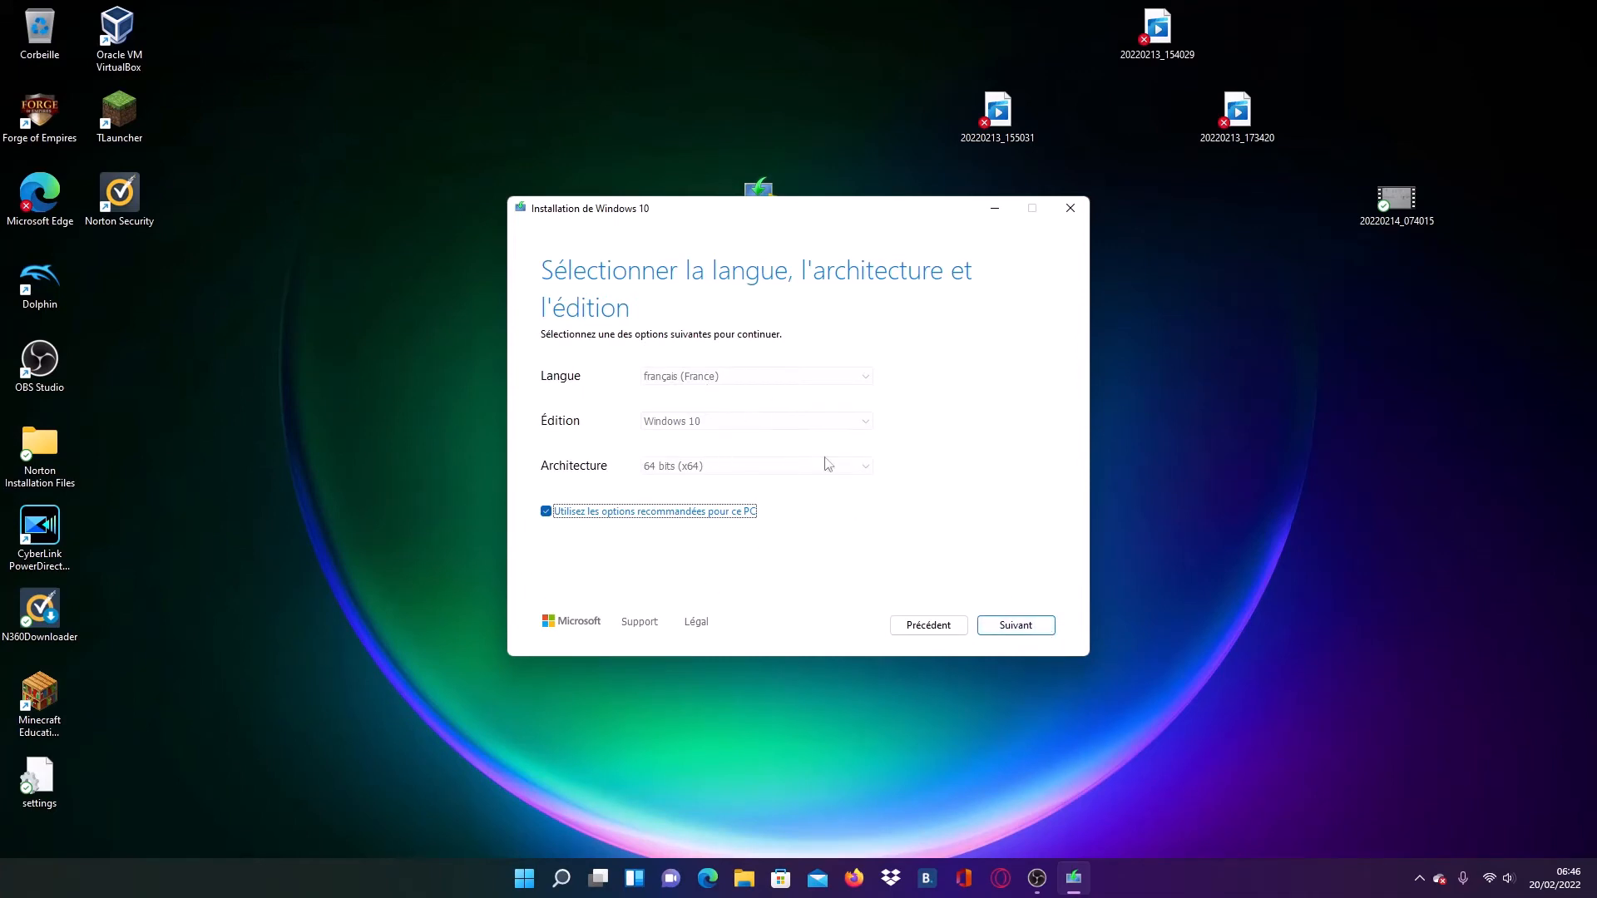
- Keep the recommended options français (France), Windows 10 and 64 bits (x64), and choose an ISO file as the media
click(1013, 630)
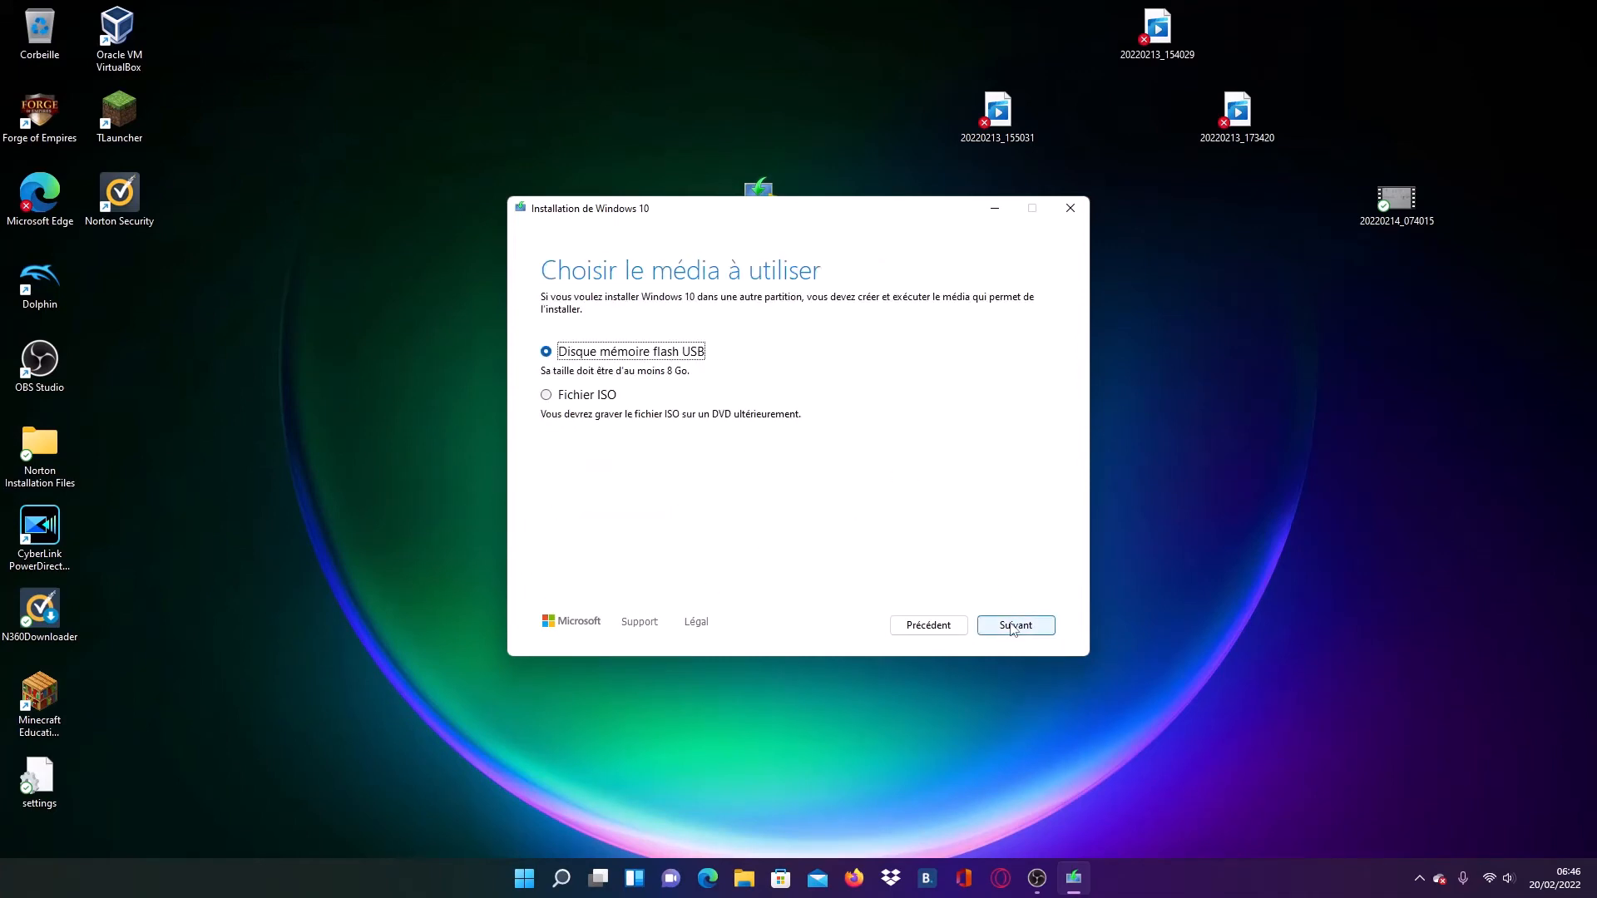
click(547, 397)
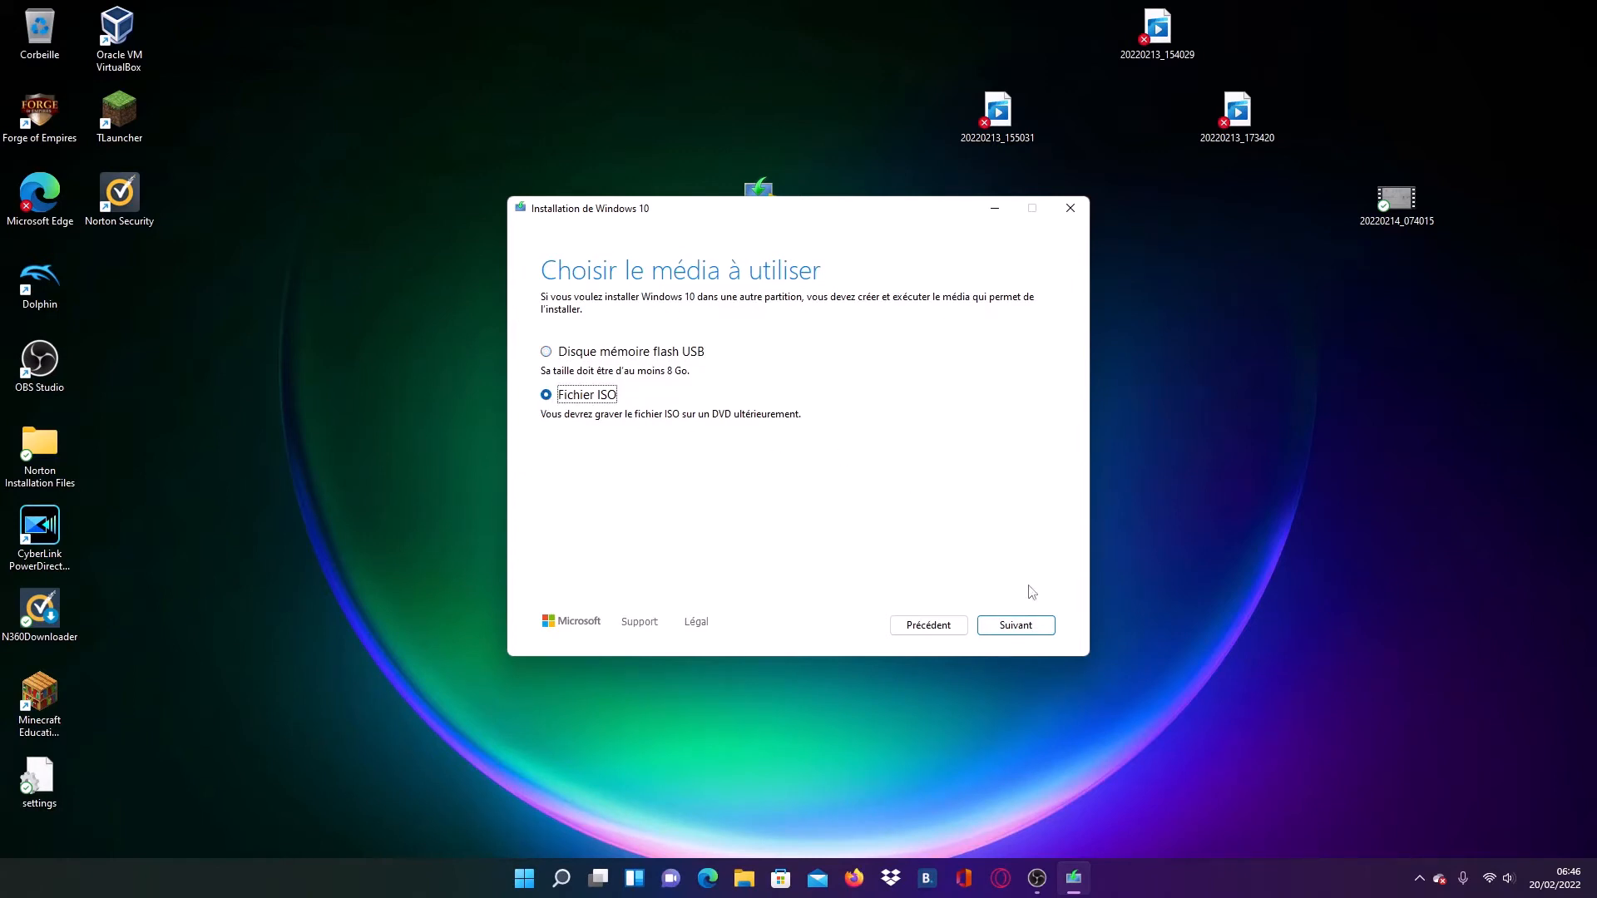
click(1028, 627)
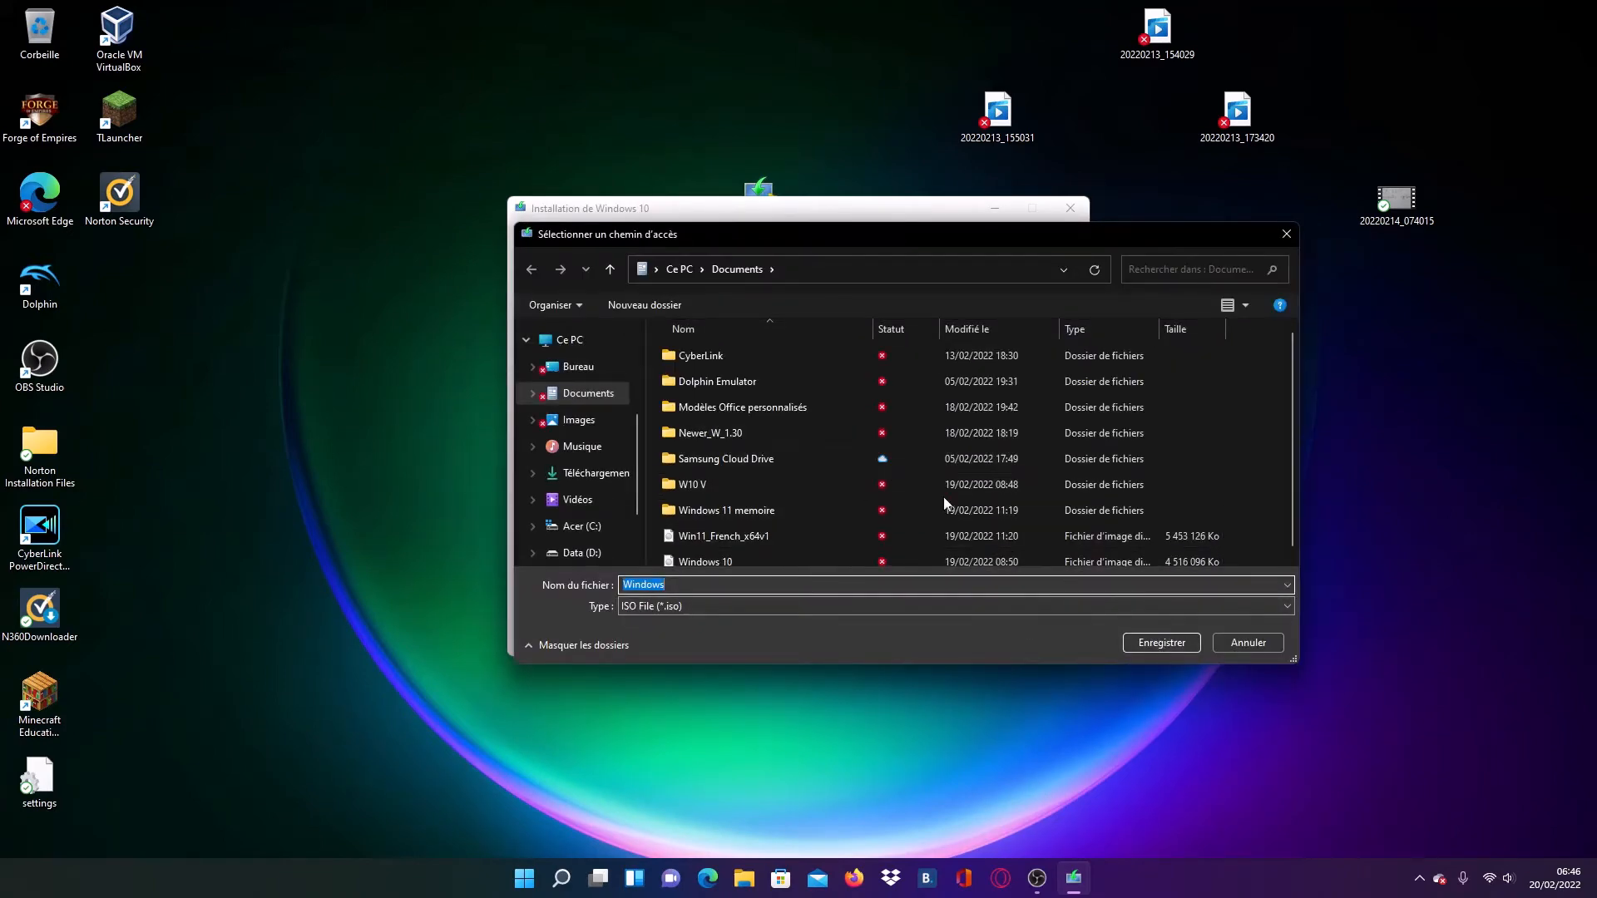
- Cancel saving the Windows ISO file and quit the Windows 10 setup assistant
click(1265, 645)
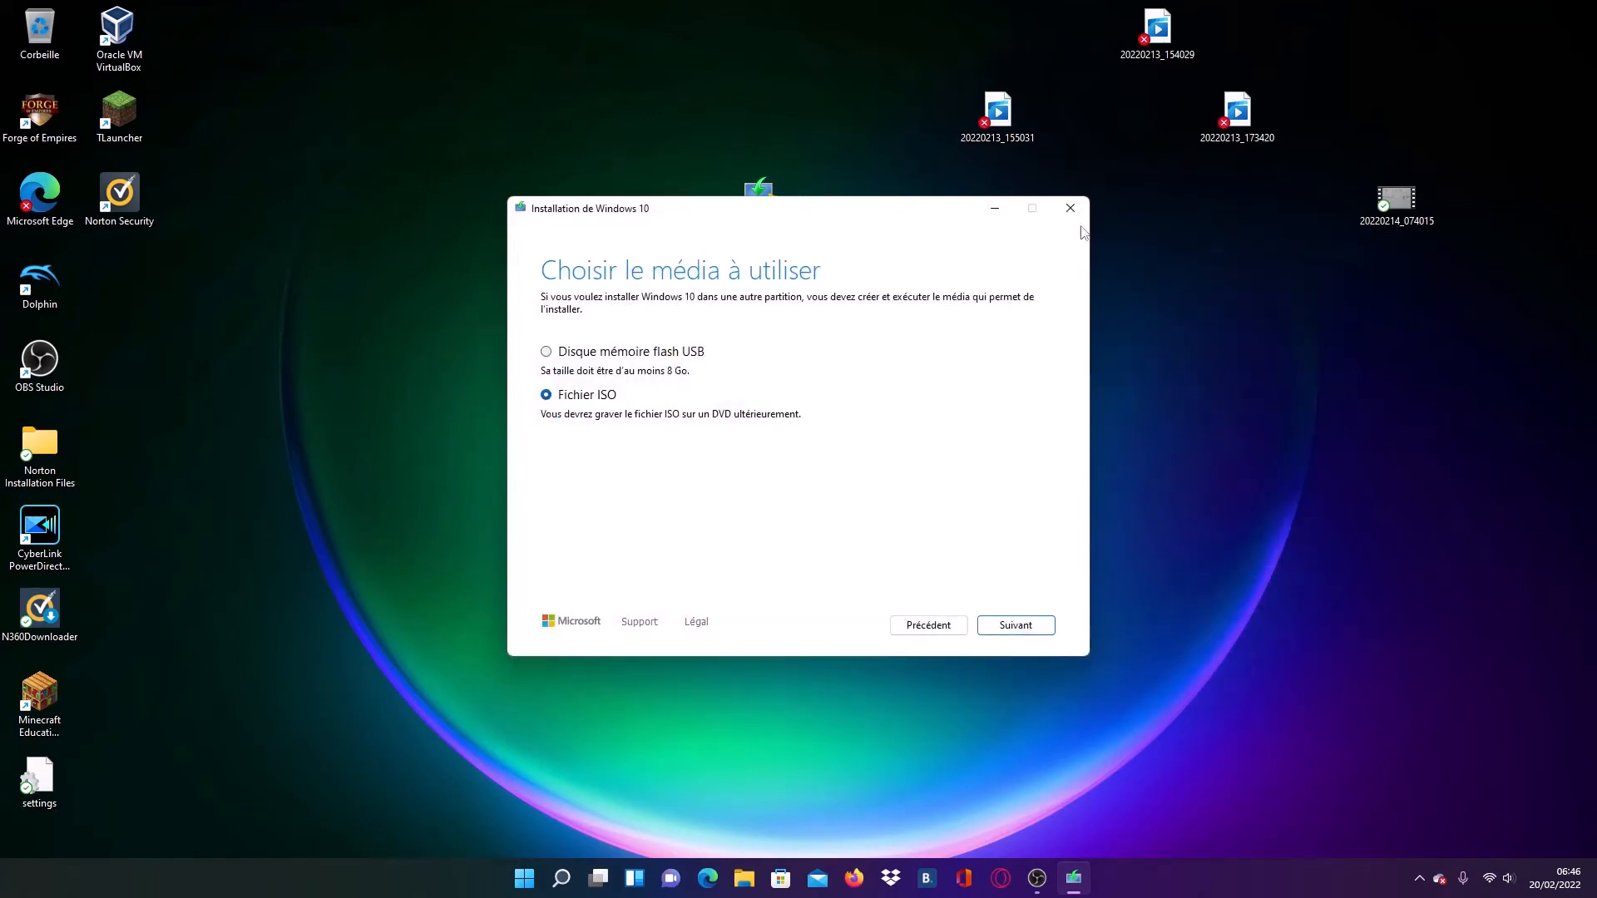
click(1070, 208)
click(783, 494)
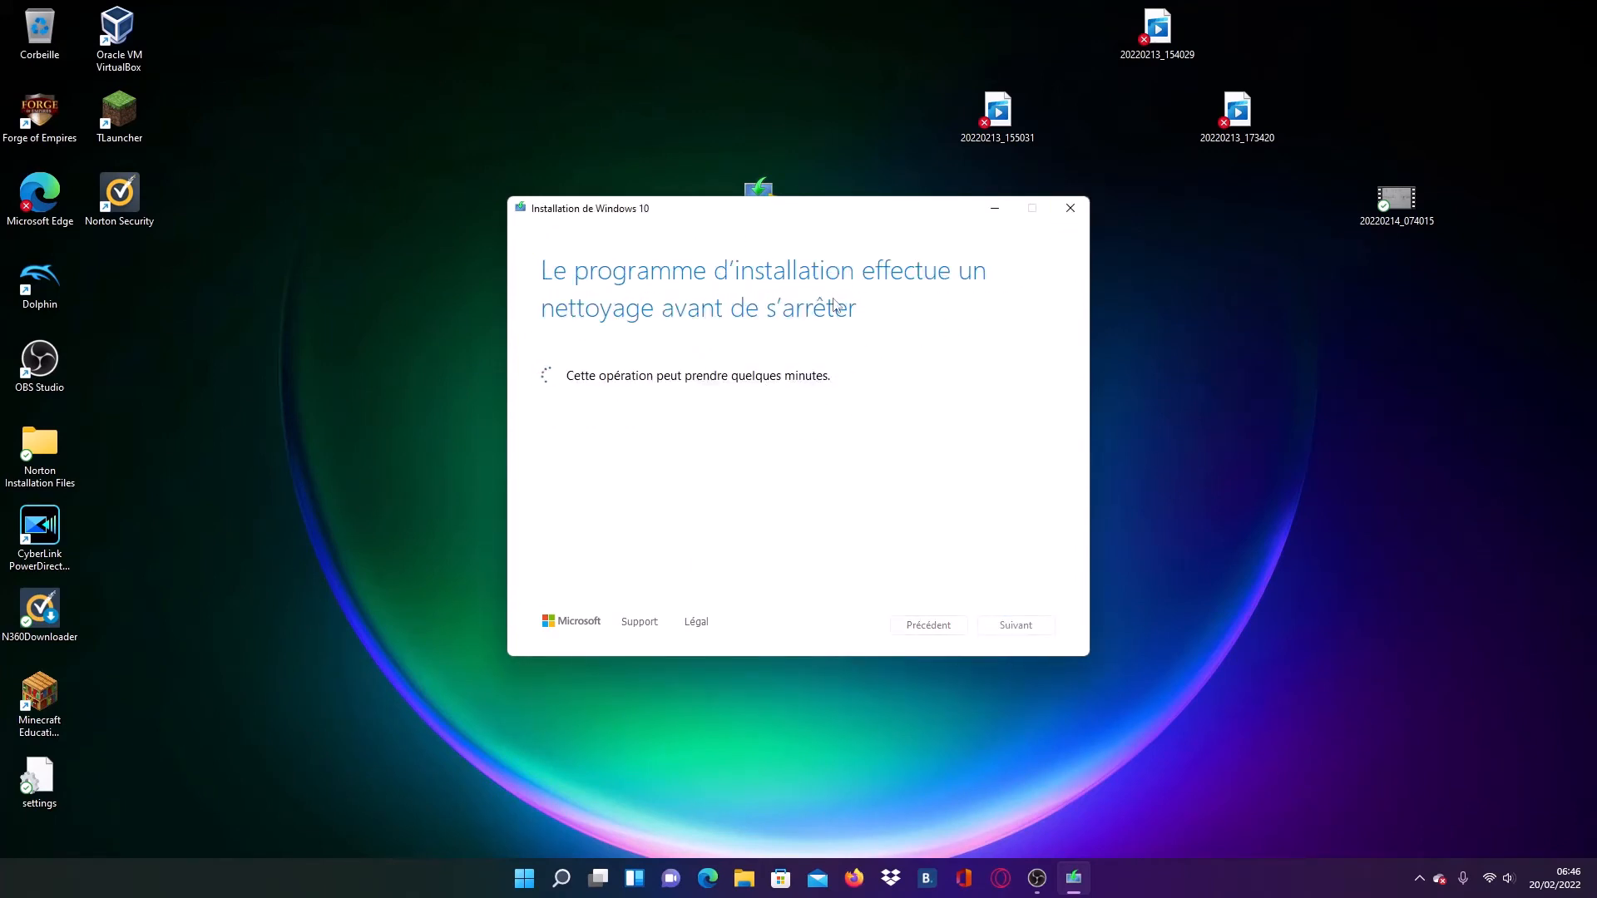
- Delete the MediaCreationTool21H2 file from the desktop and permanently empty the recycle bin
right_click(756, 193)
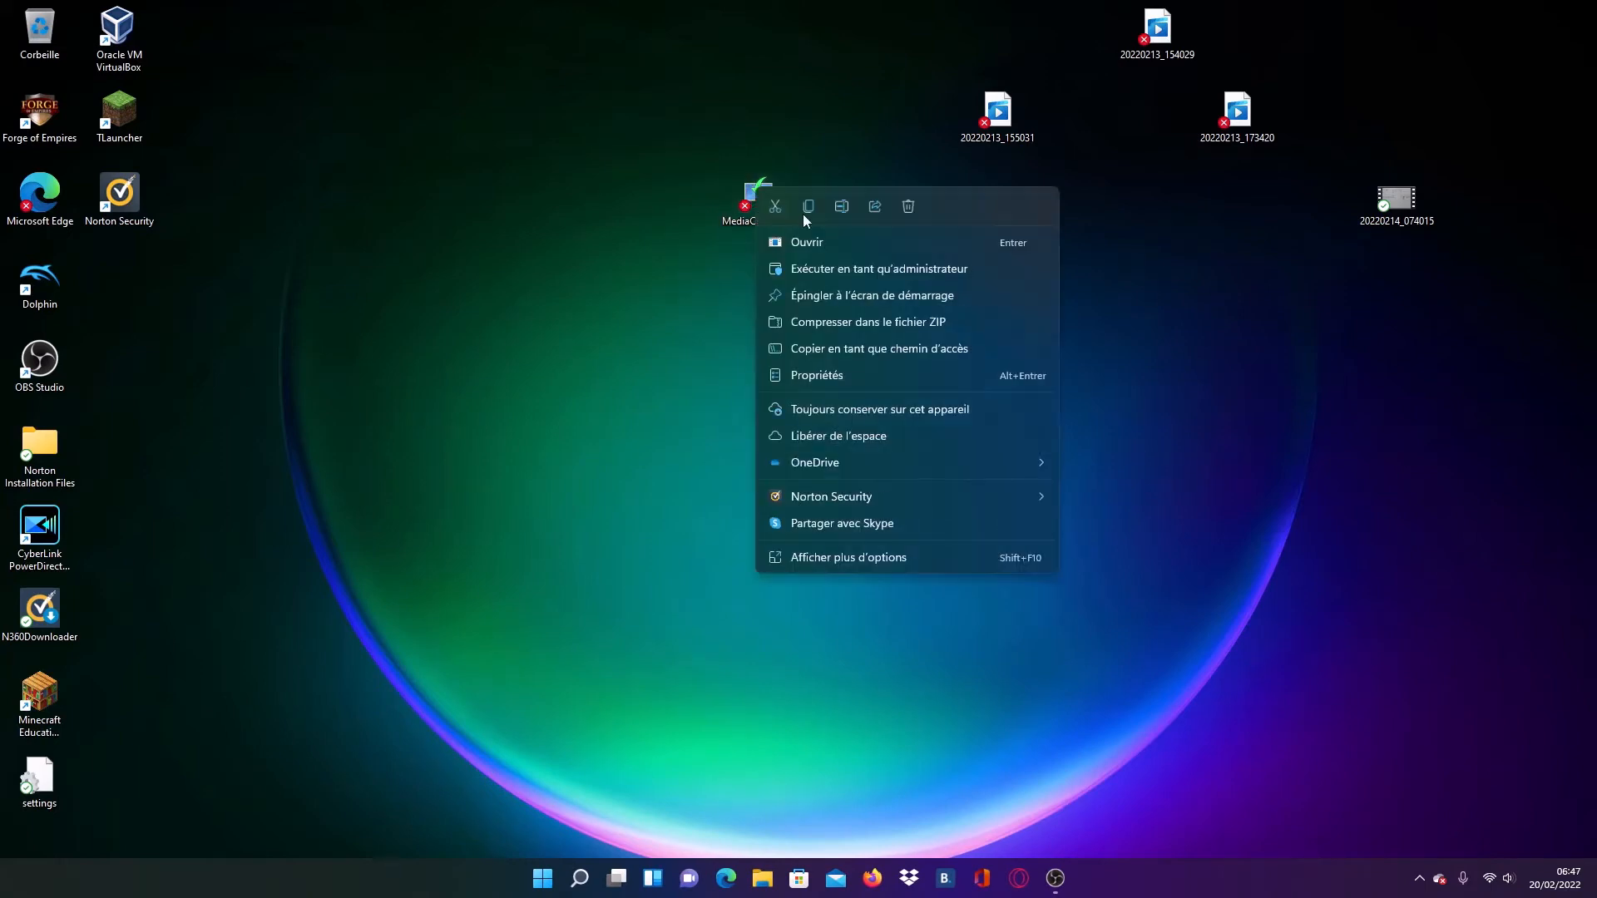
click(907, 207)
right_click(50, 29)
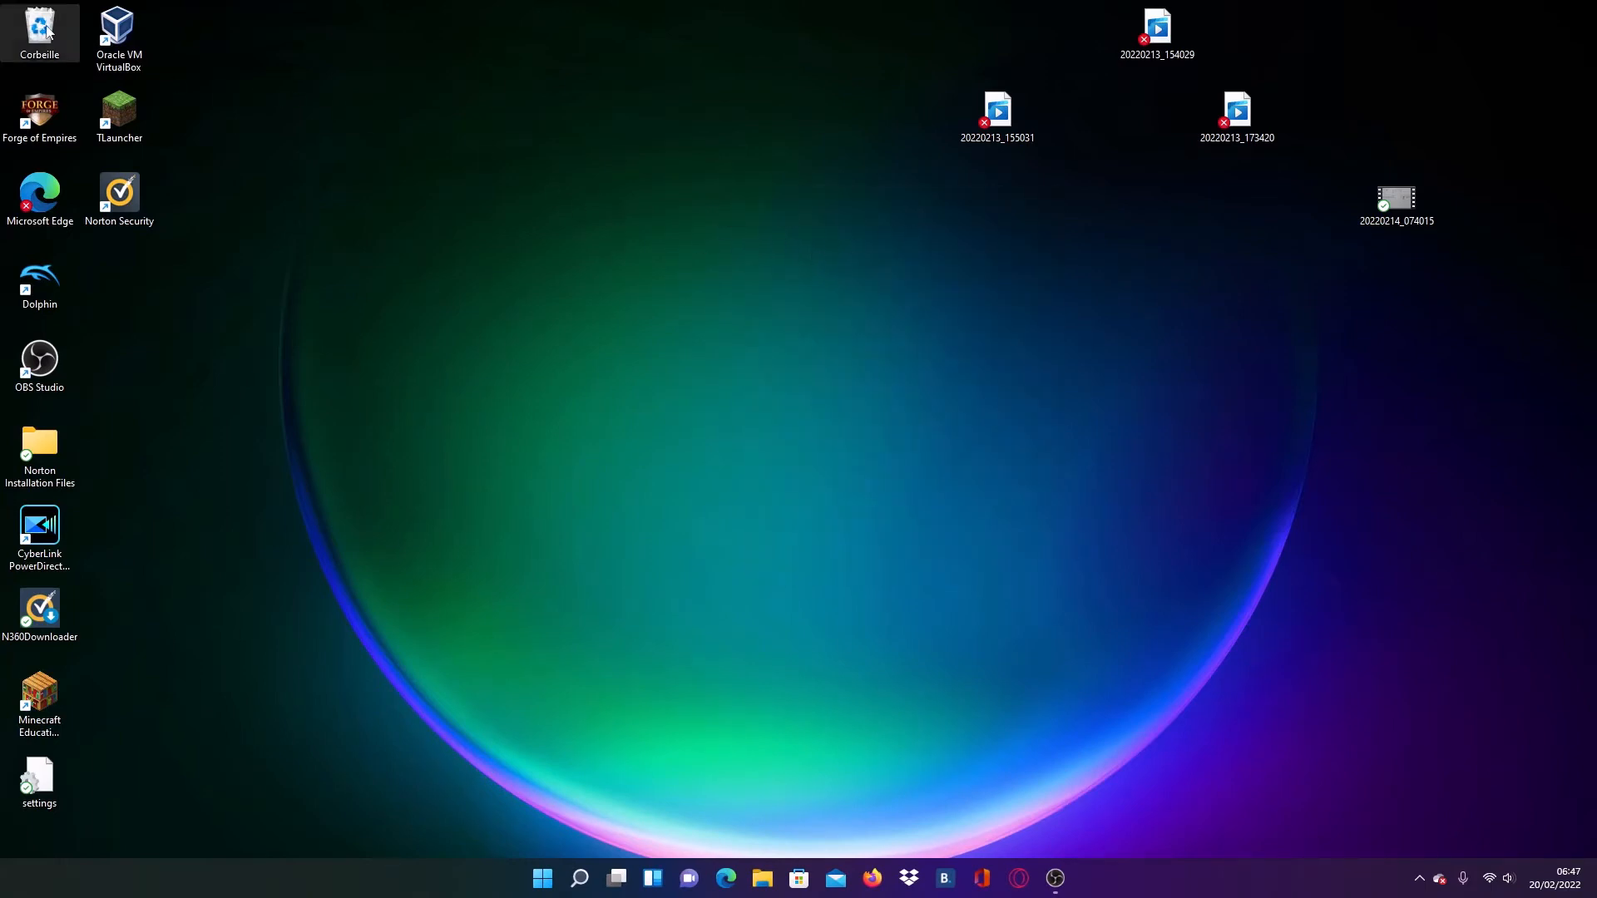
click(131, 56)
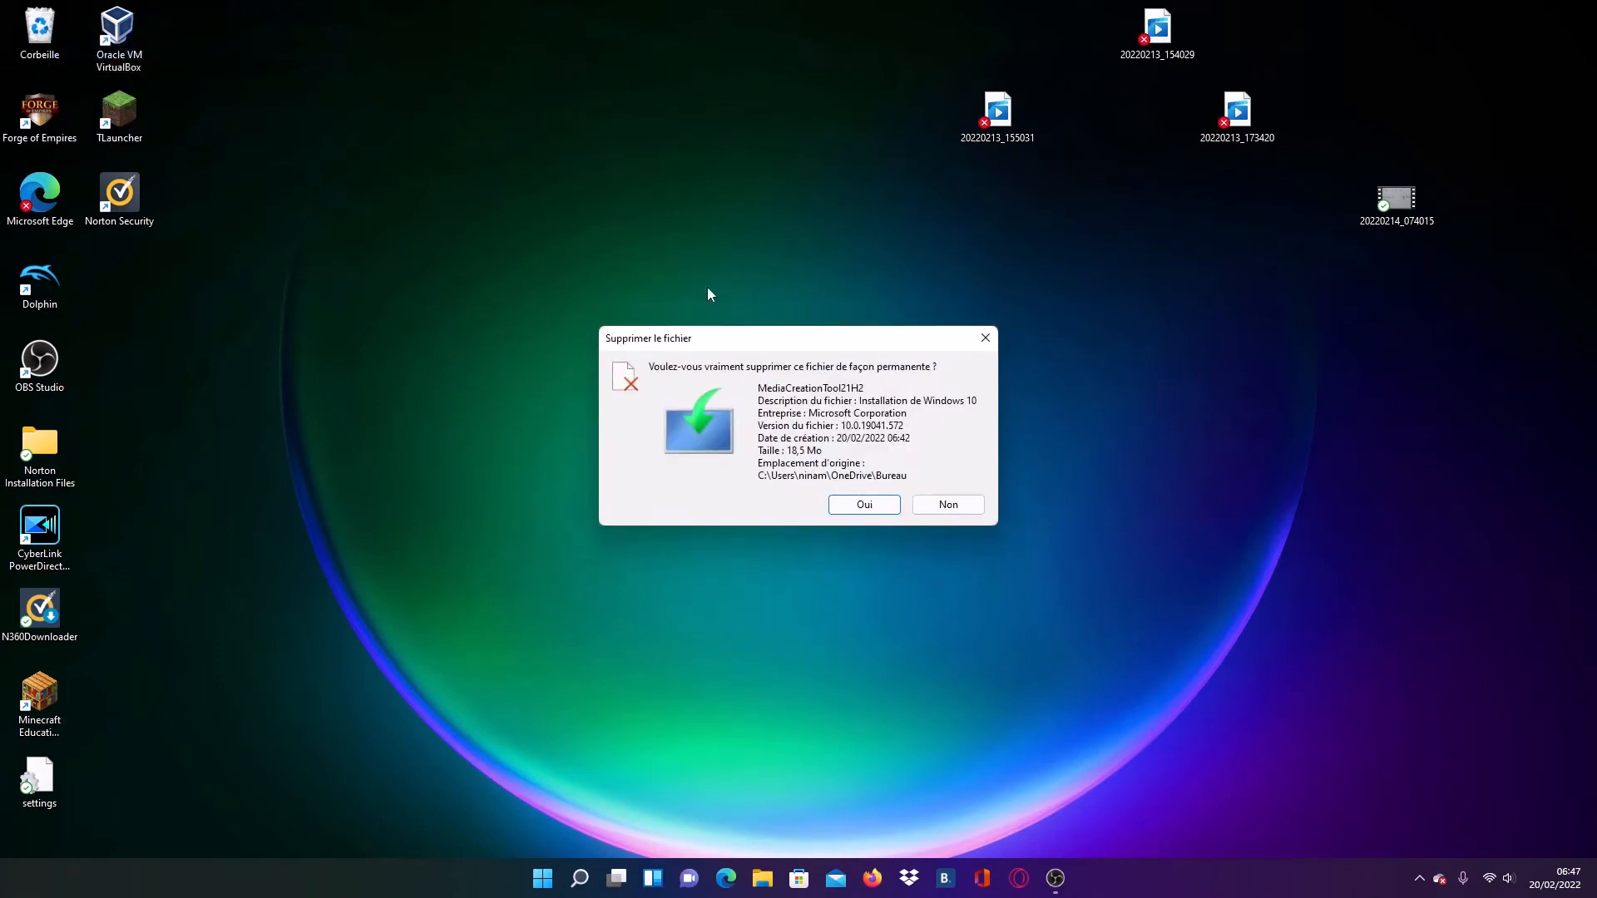
click(865, 501)
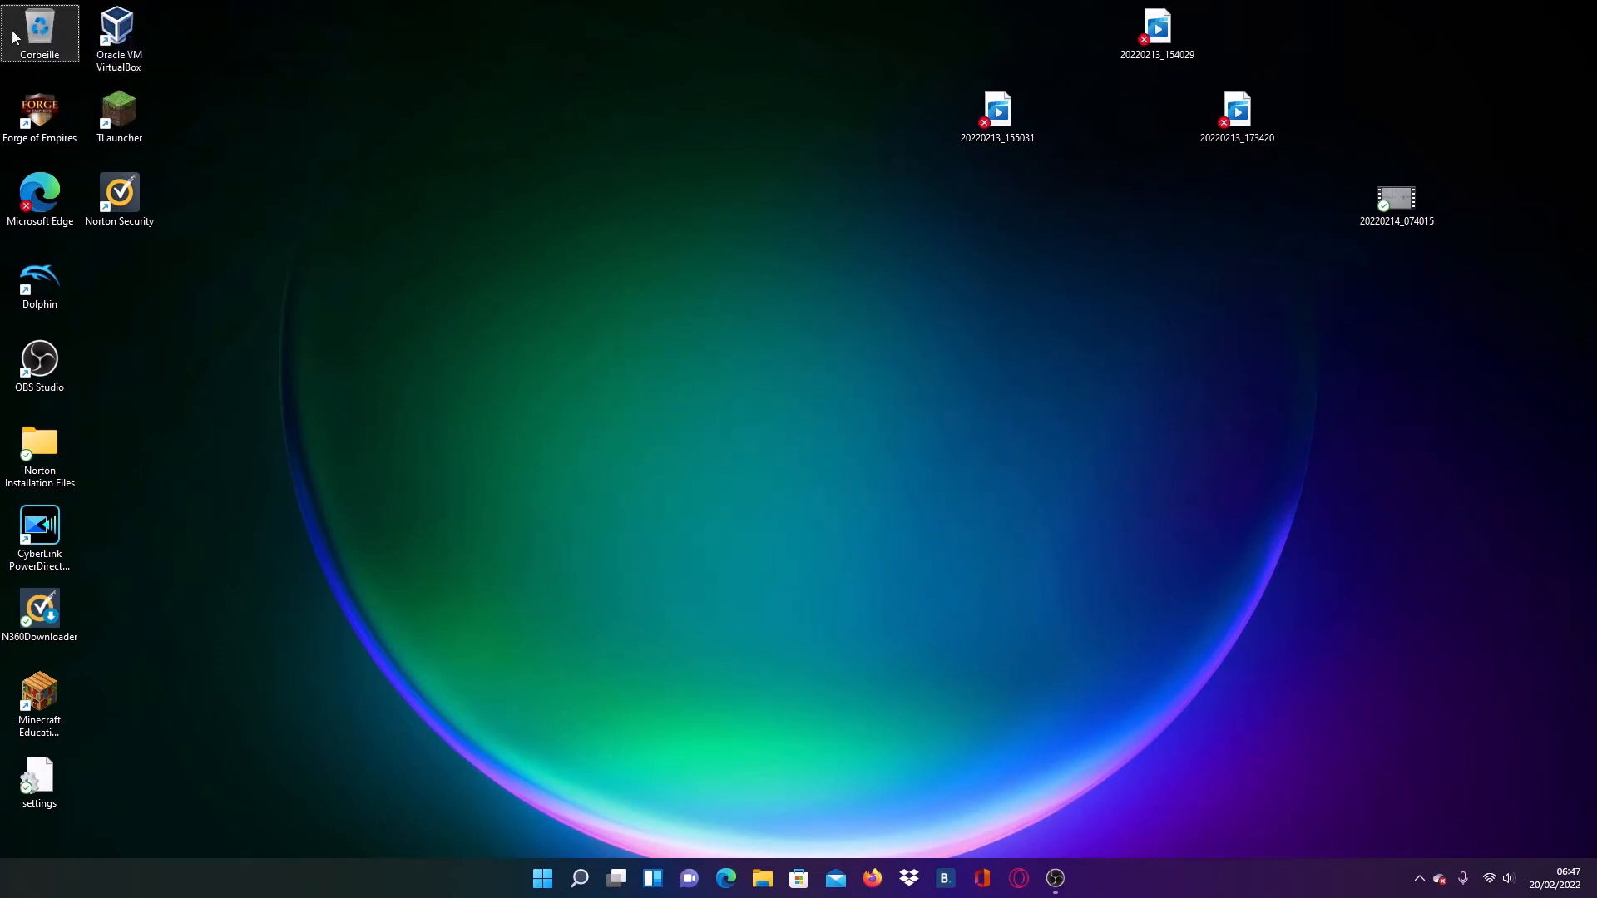
- Launch Oracle VM VirtualBox from the desktop and move its manager window nearer the middle of the screen
click(137, 28)
double_click(136, 27)
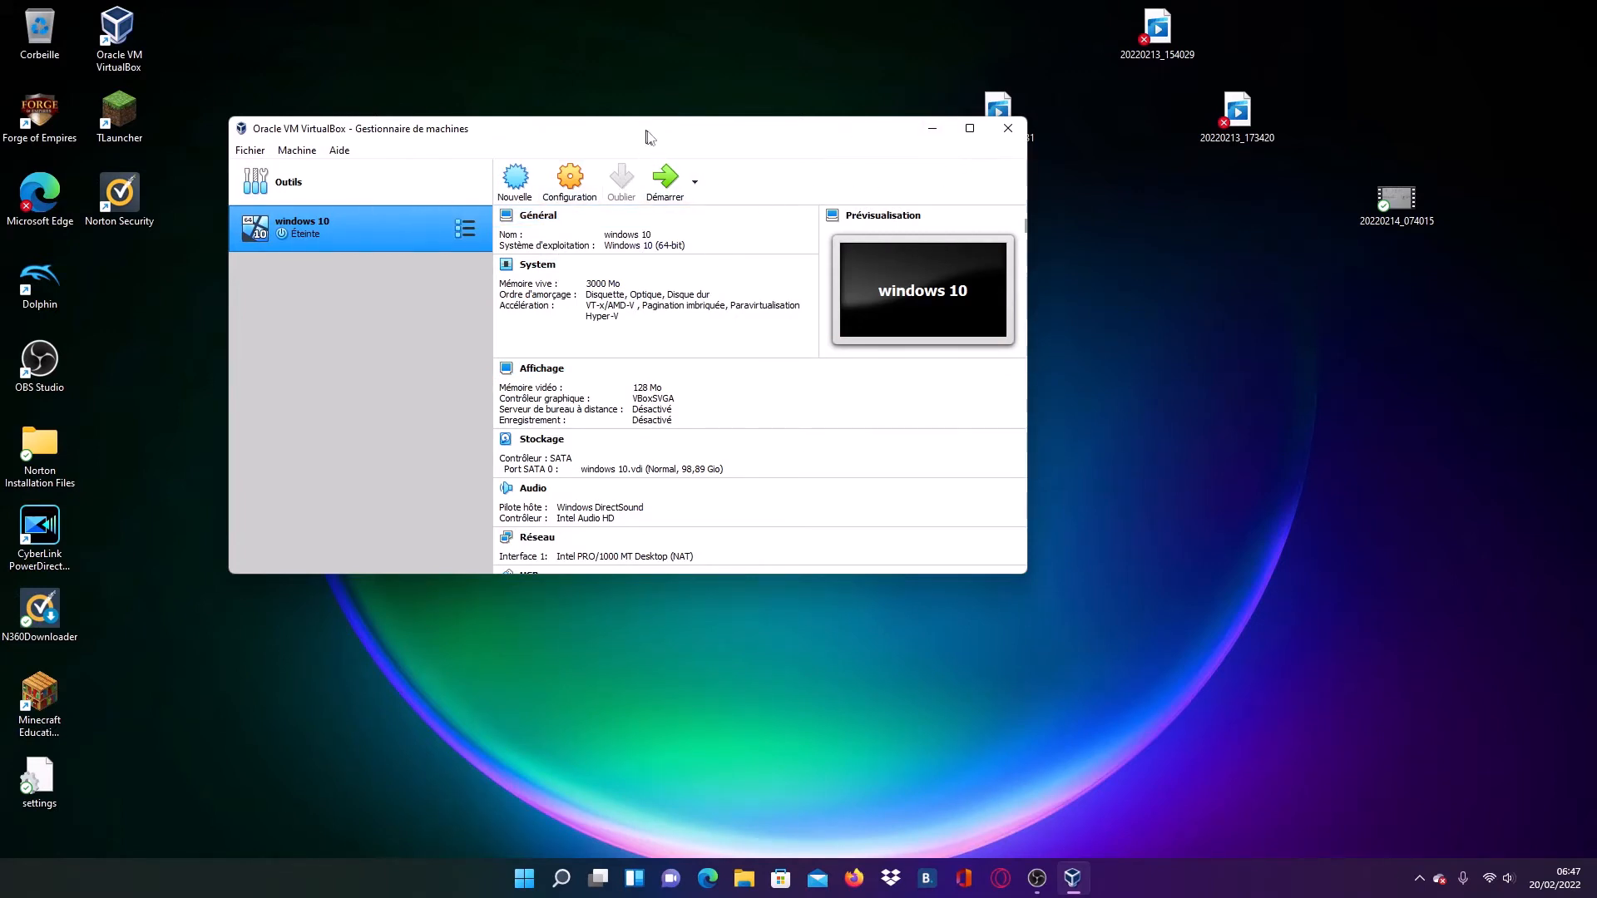
drag(642, 130, 783, 216)
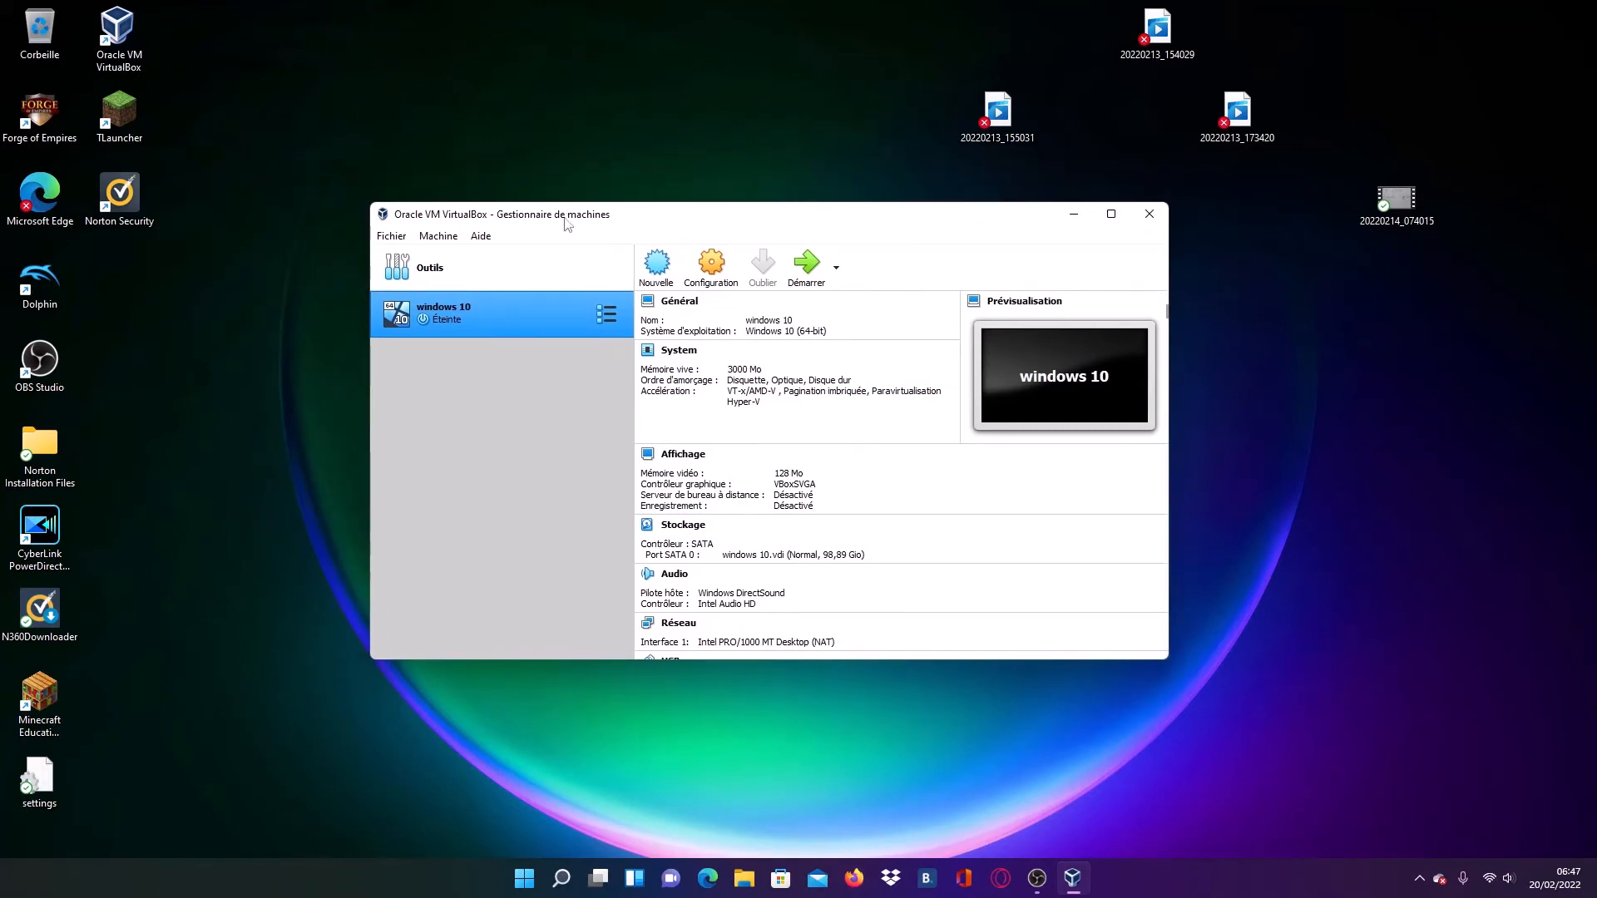
- Start a new virtual machine named test, with type Microsoft Windows and version Windows 10 (64-bit)
click(656, 263)
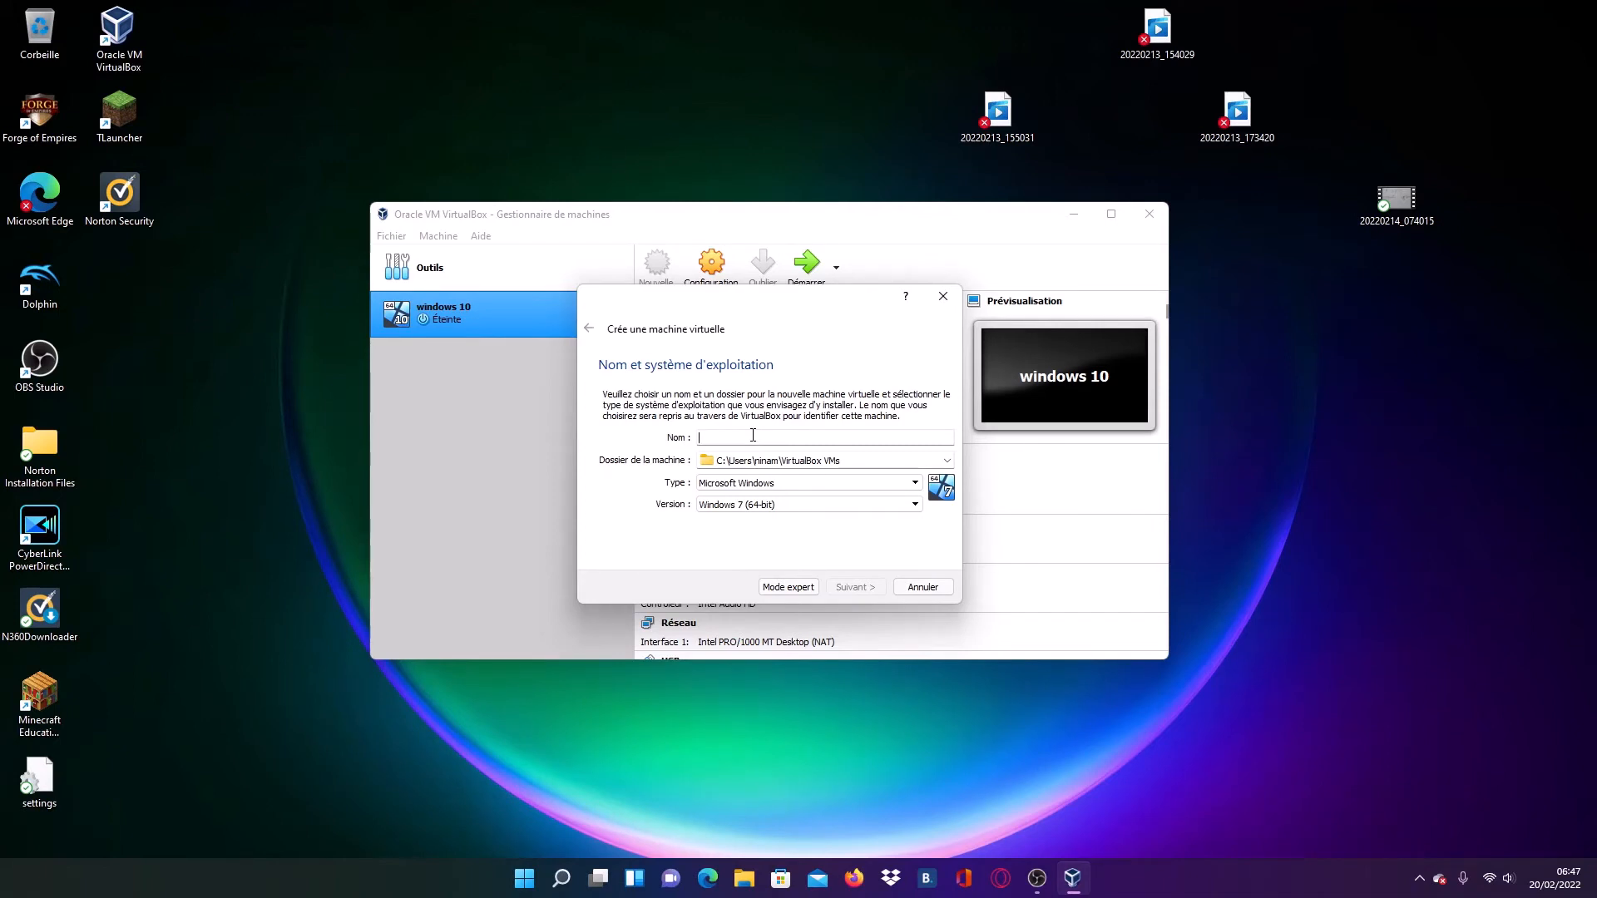
text(wi)
key(BackSpace)
key(BackSpace)
key(BackSpace)
text(test)
key(BackSpace)
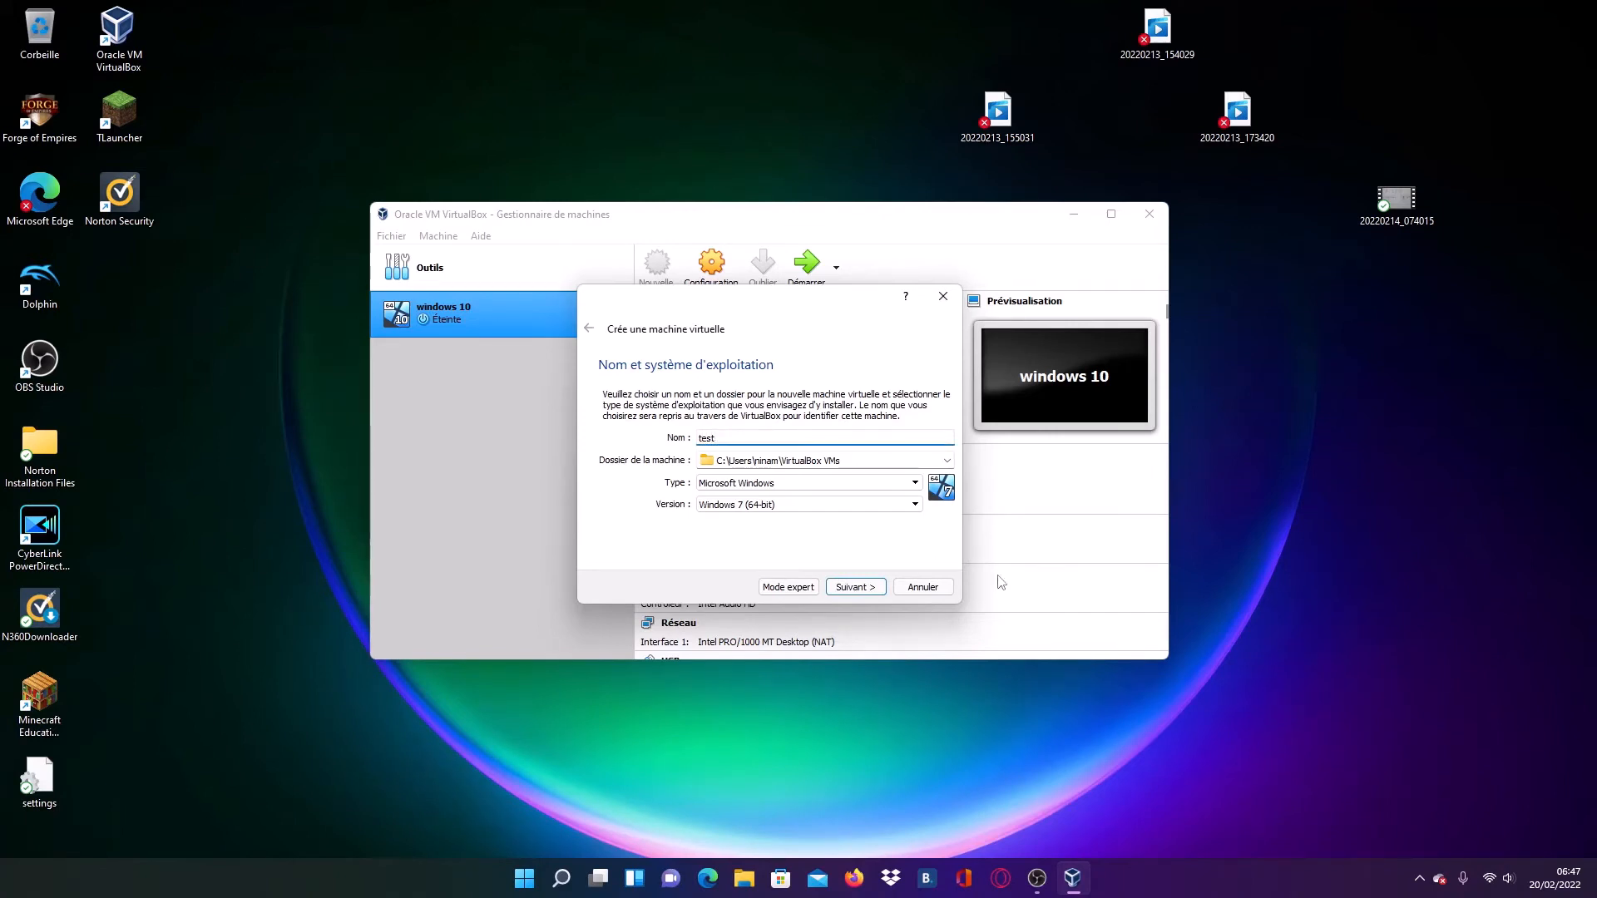
click(839, 505)
scroll(865, 596, down, 3)
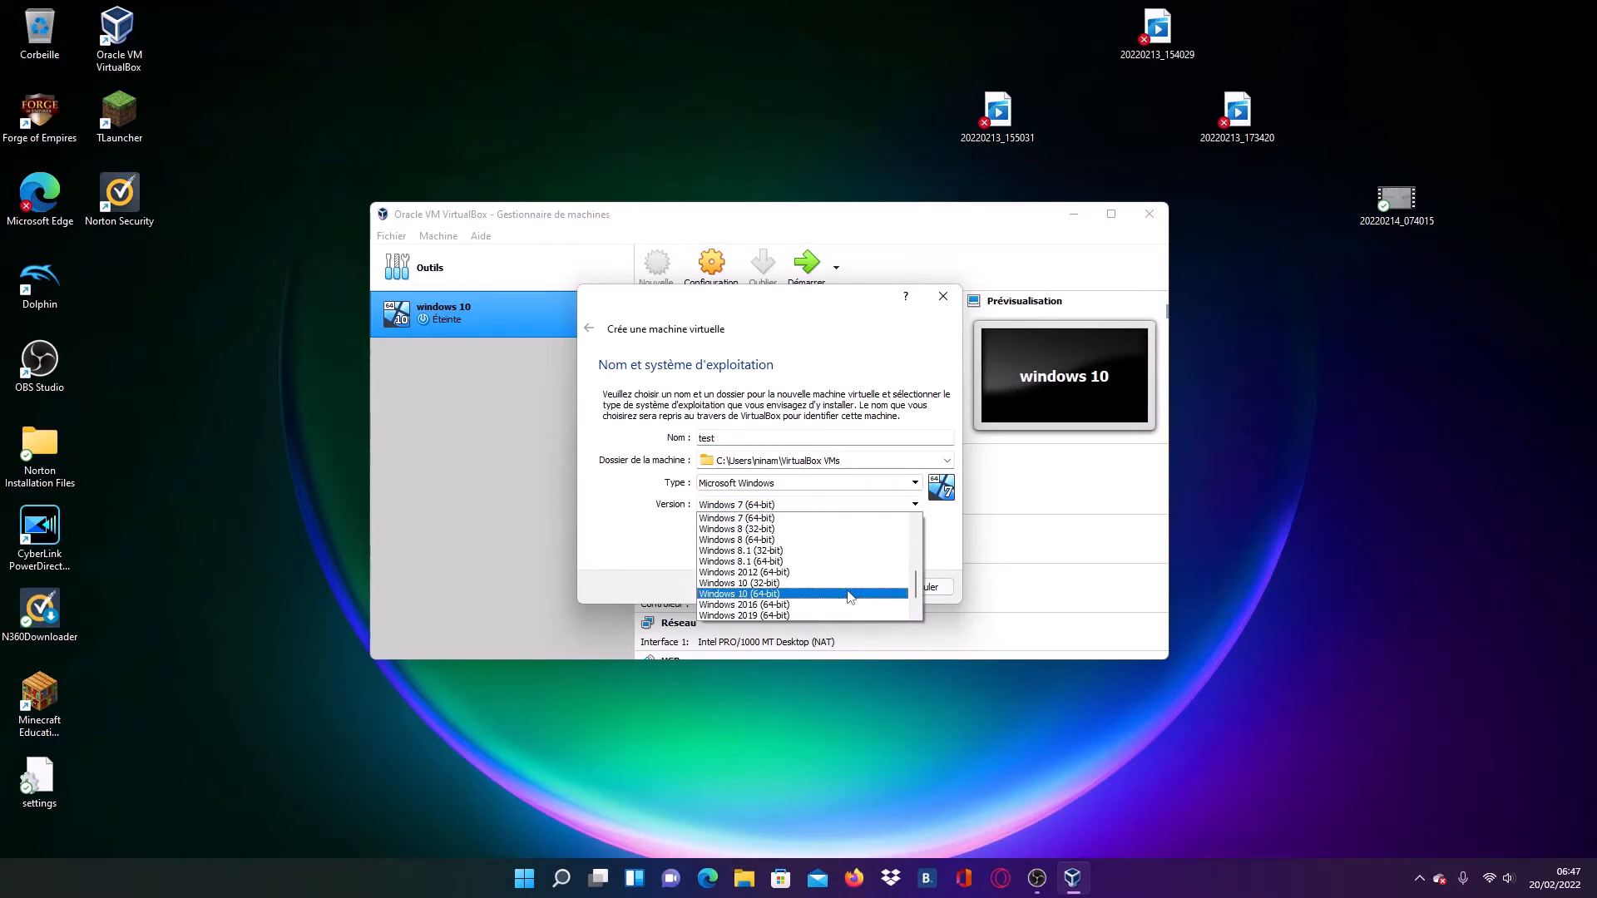
click(848, 596)
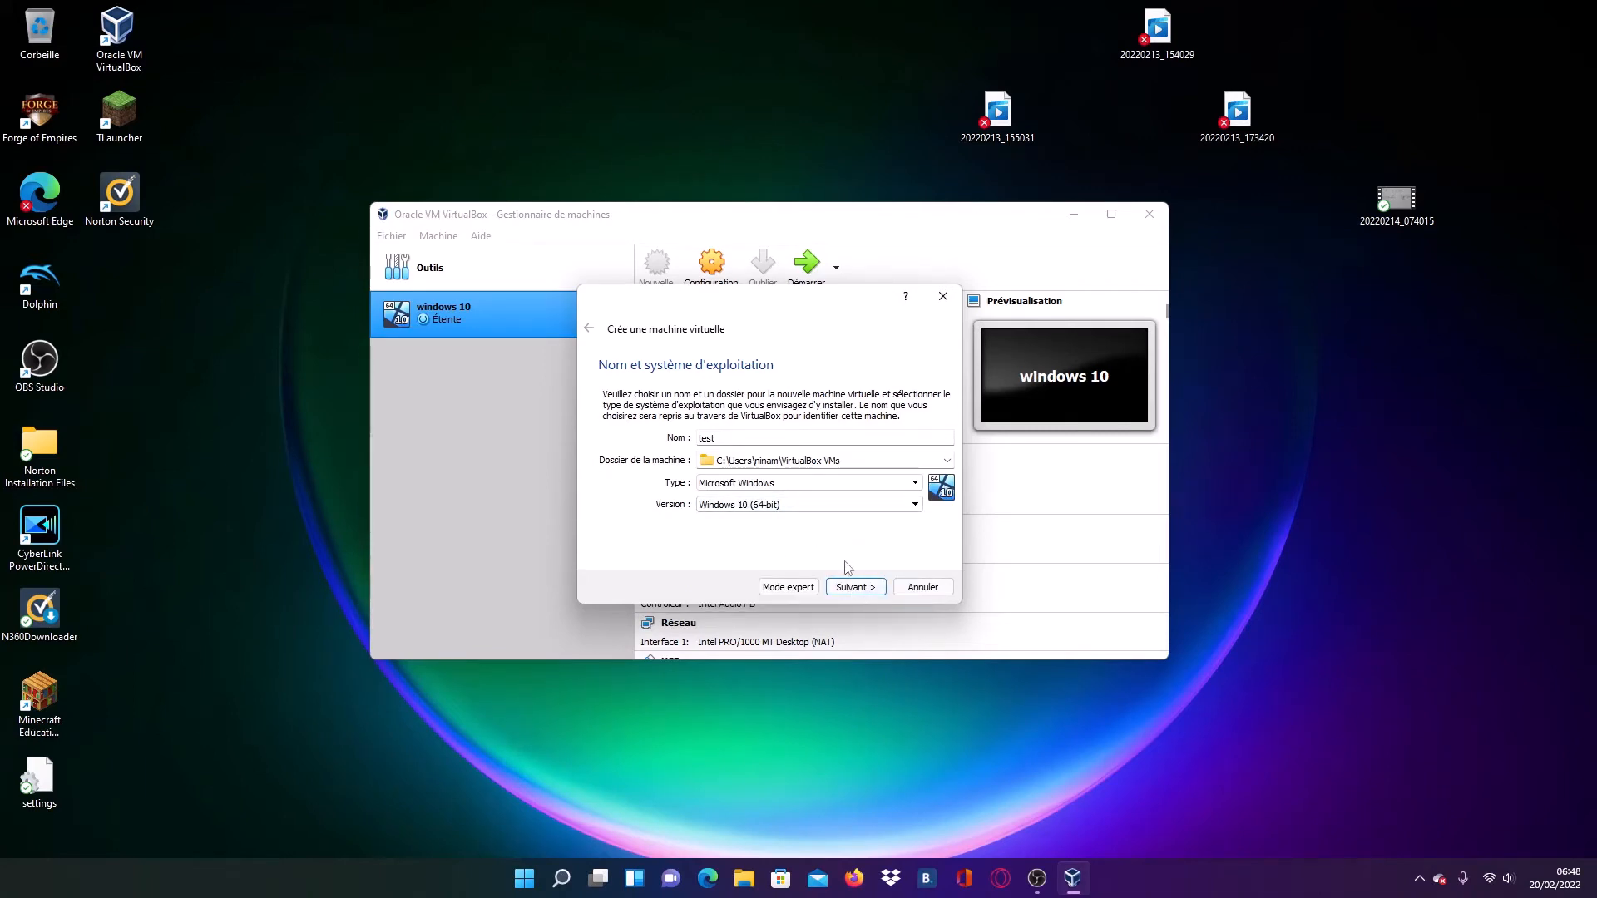
click(852, 587)
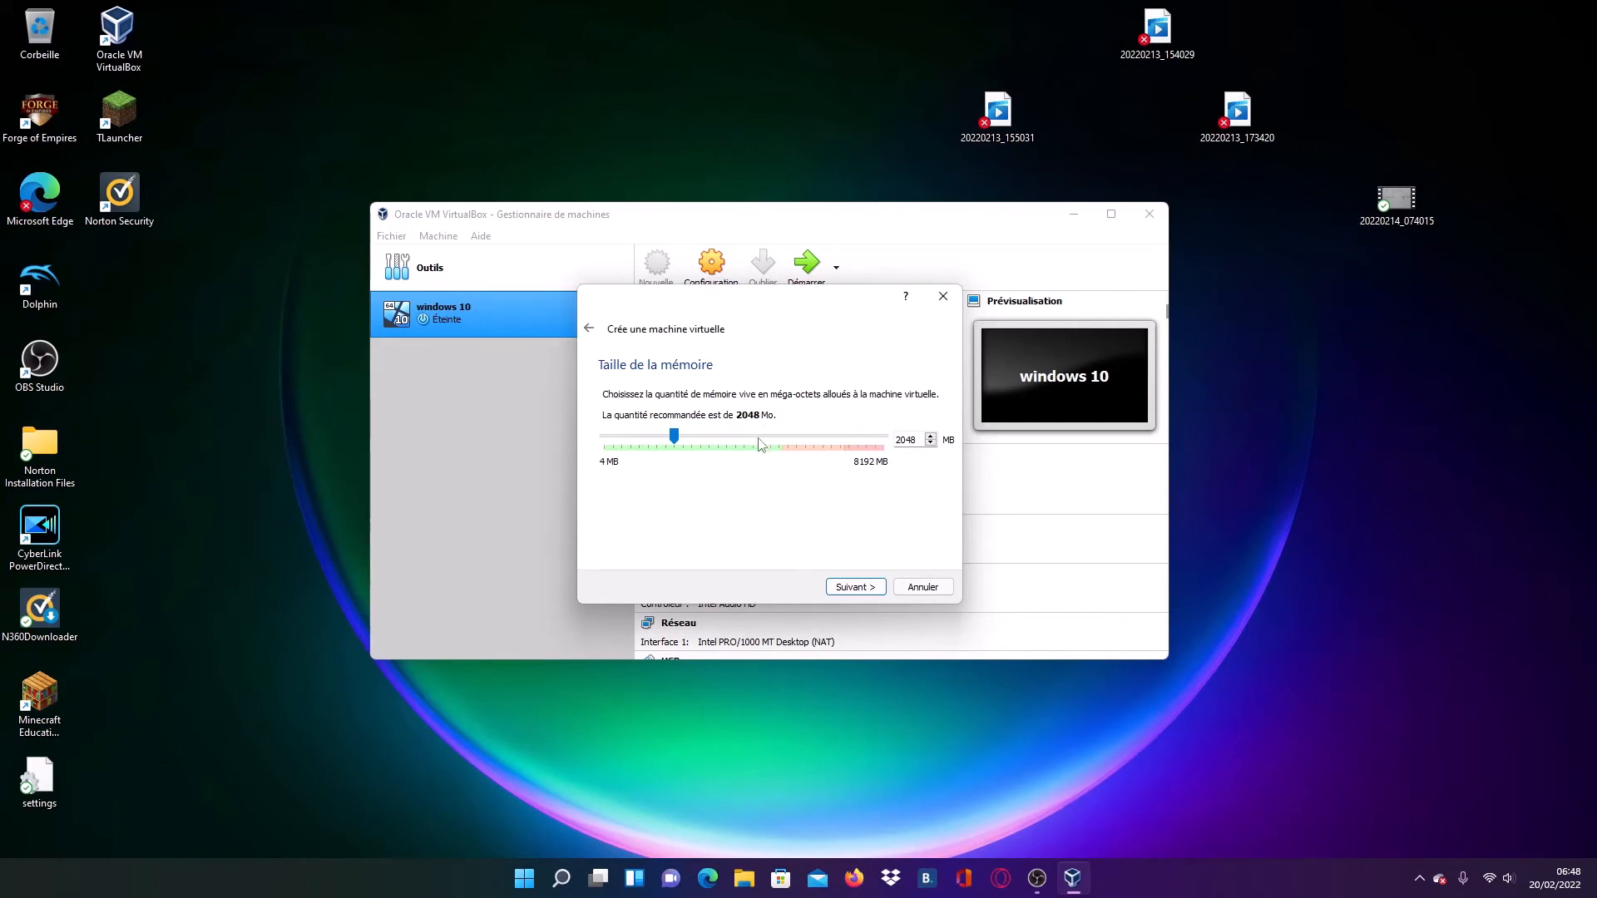
- Try out larger memory sizes for the new machine, settle on 2048 MB and continue to the hard disk options
mouse_move(681, 443)
mouse_down()
mouse_move(721, 448)
mouse_move(697, 454)
mouse_up()
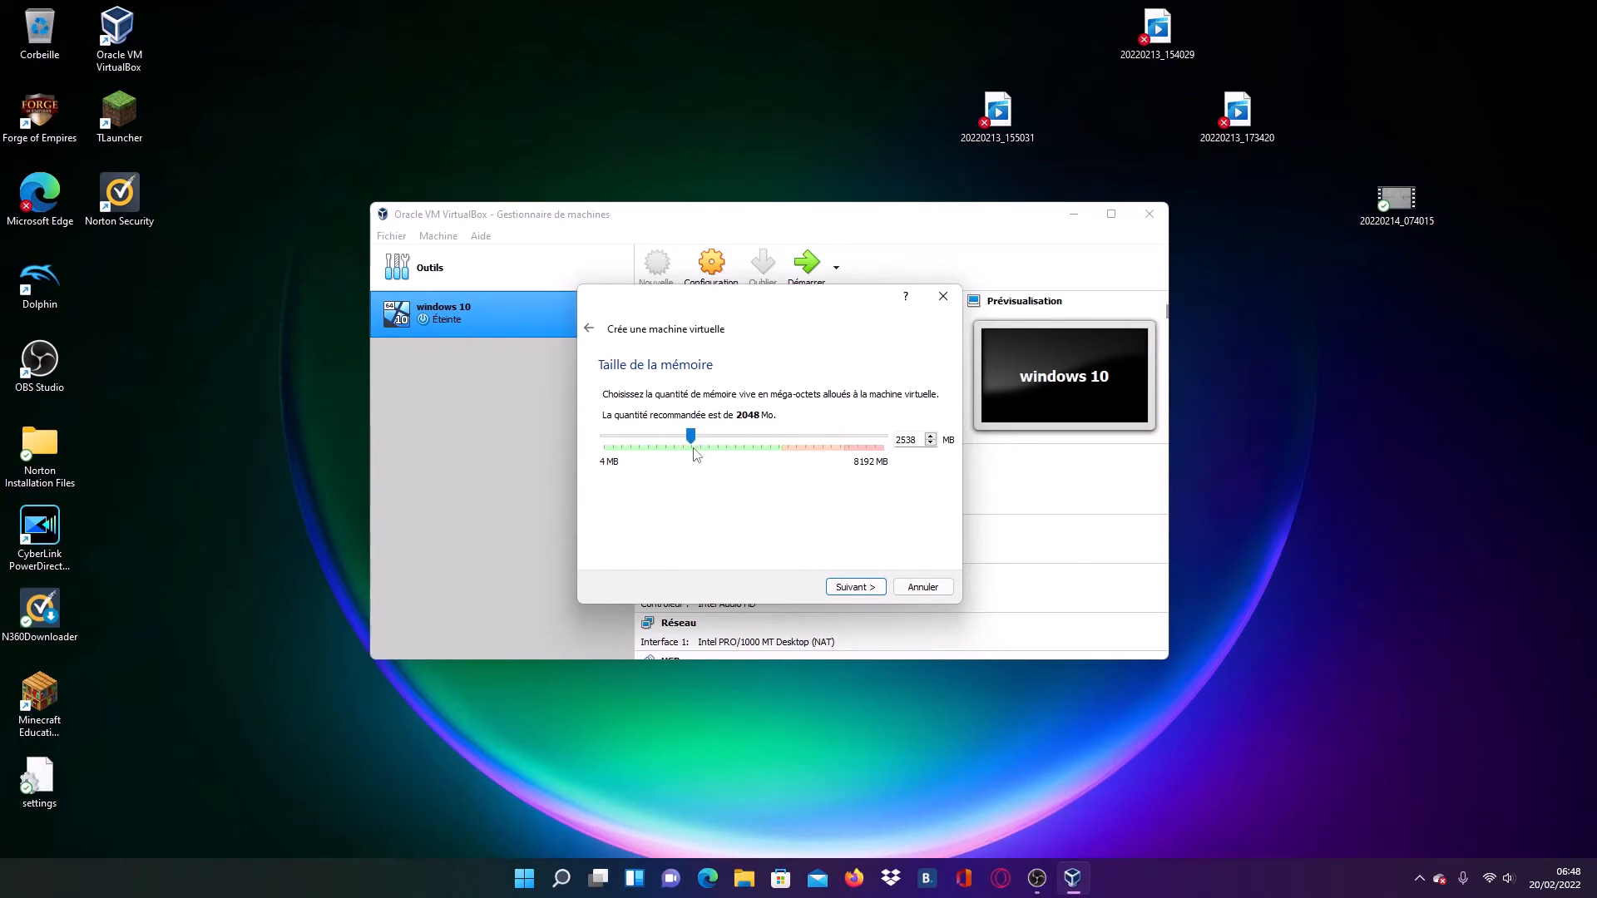
click(929, 444)
click(692, 438)
drag(693, 436, 679, 444)
click(857, 588)
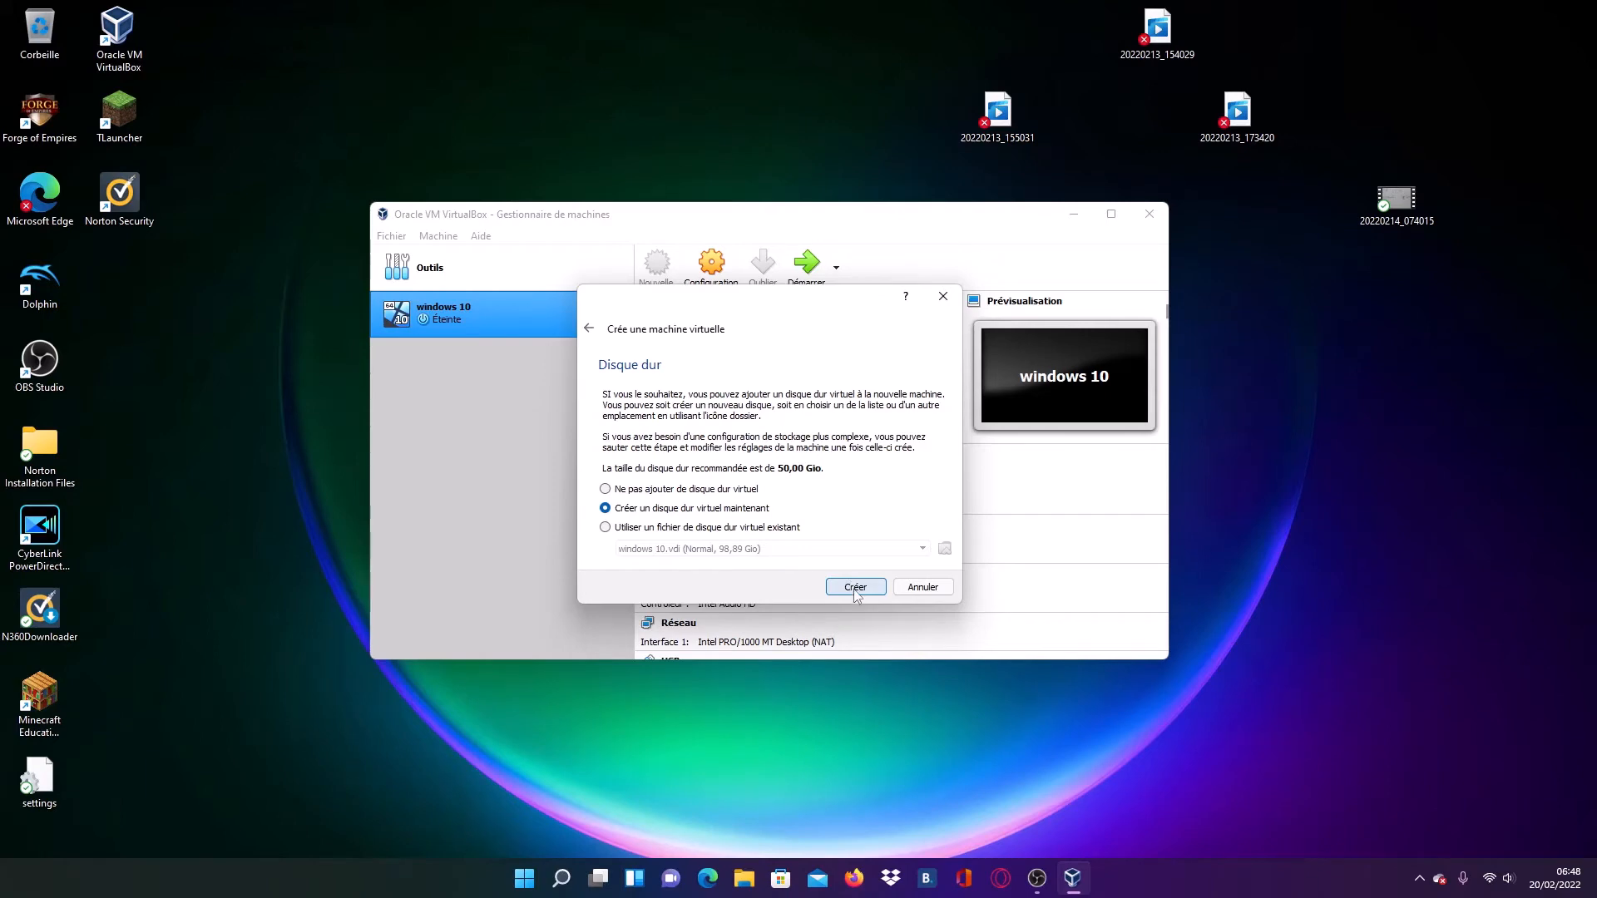
- Create the machine's virtual hard disk as a dynamically allocated VDI of 50,00 Gio named test.vdi
click(855, 589)
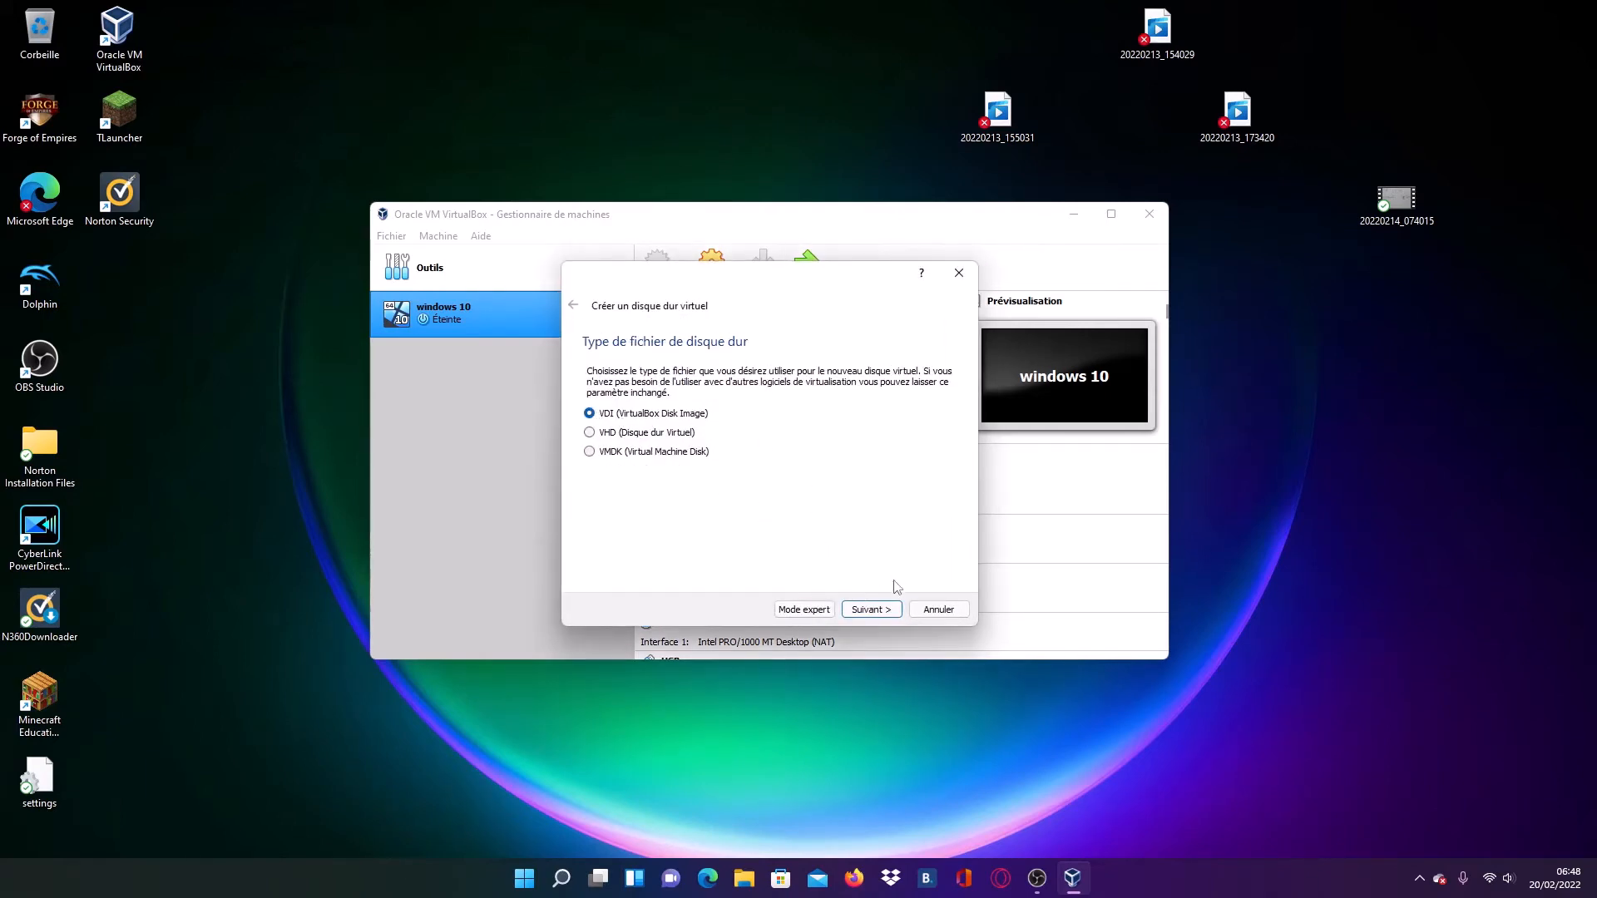
click(881, 611)
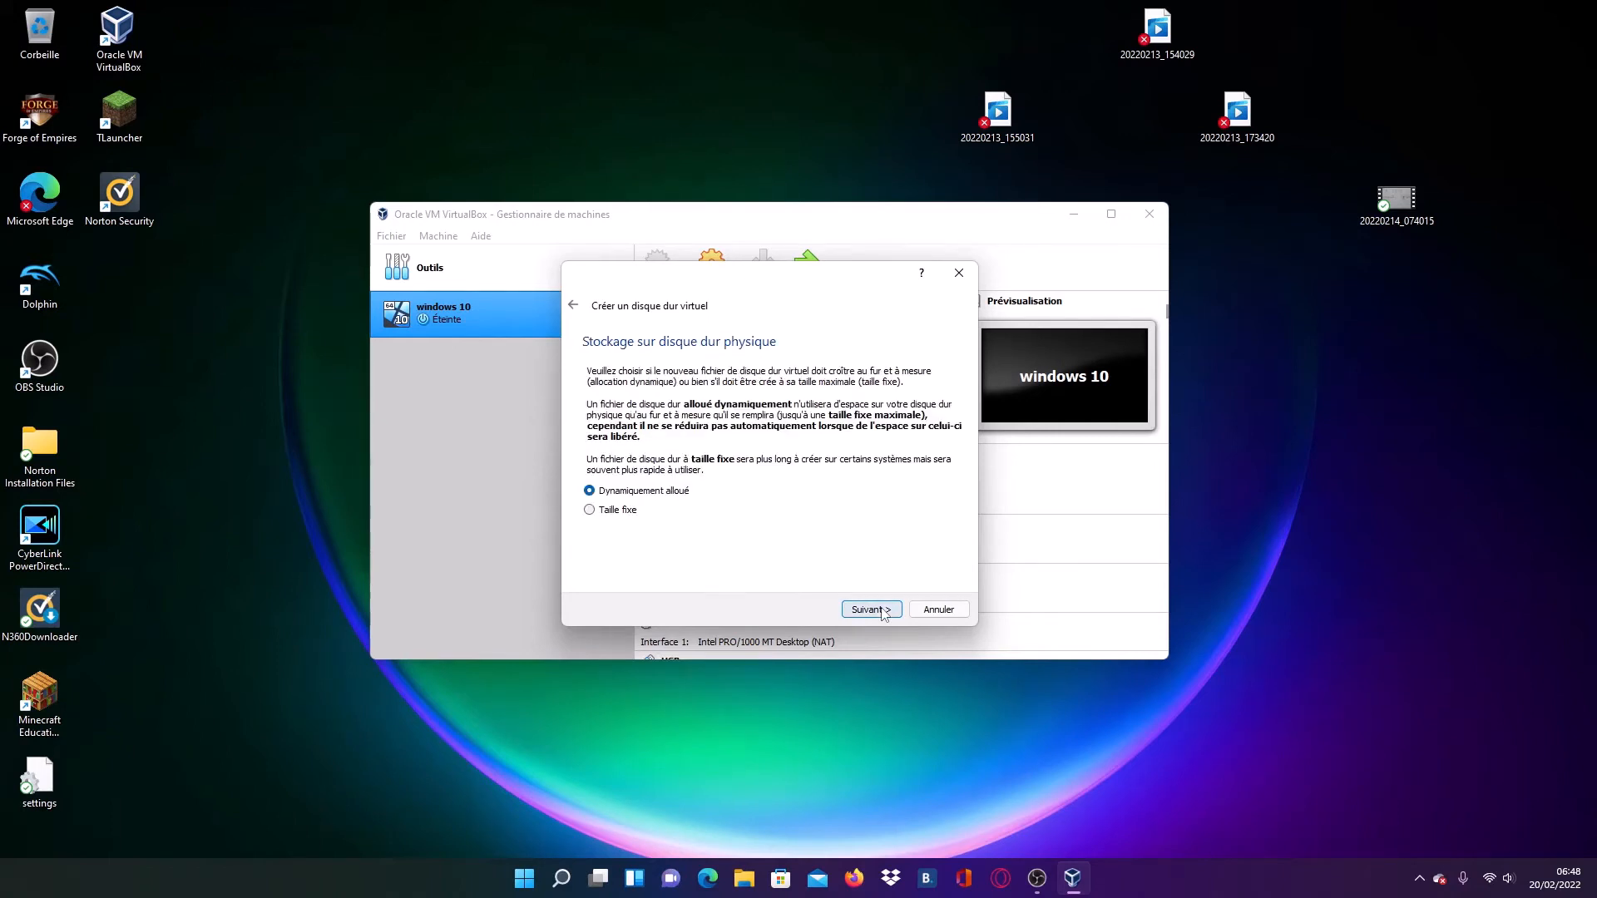
click(865, 609)
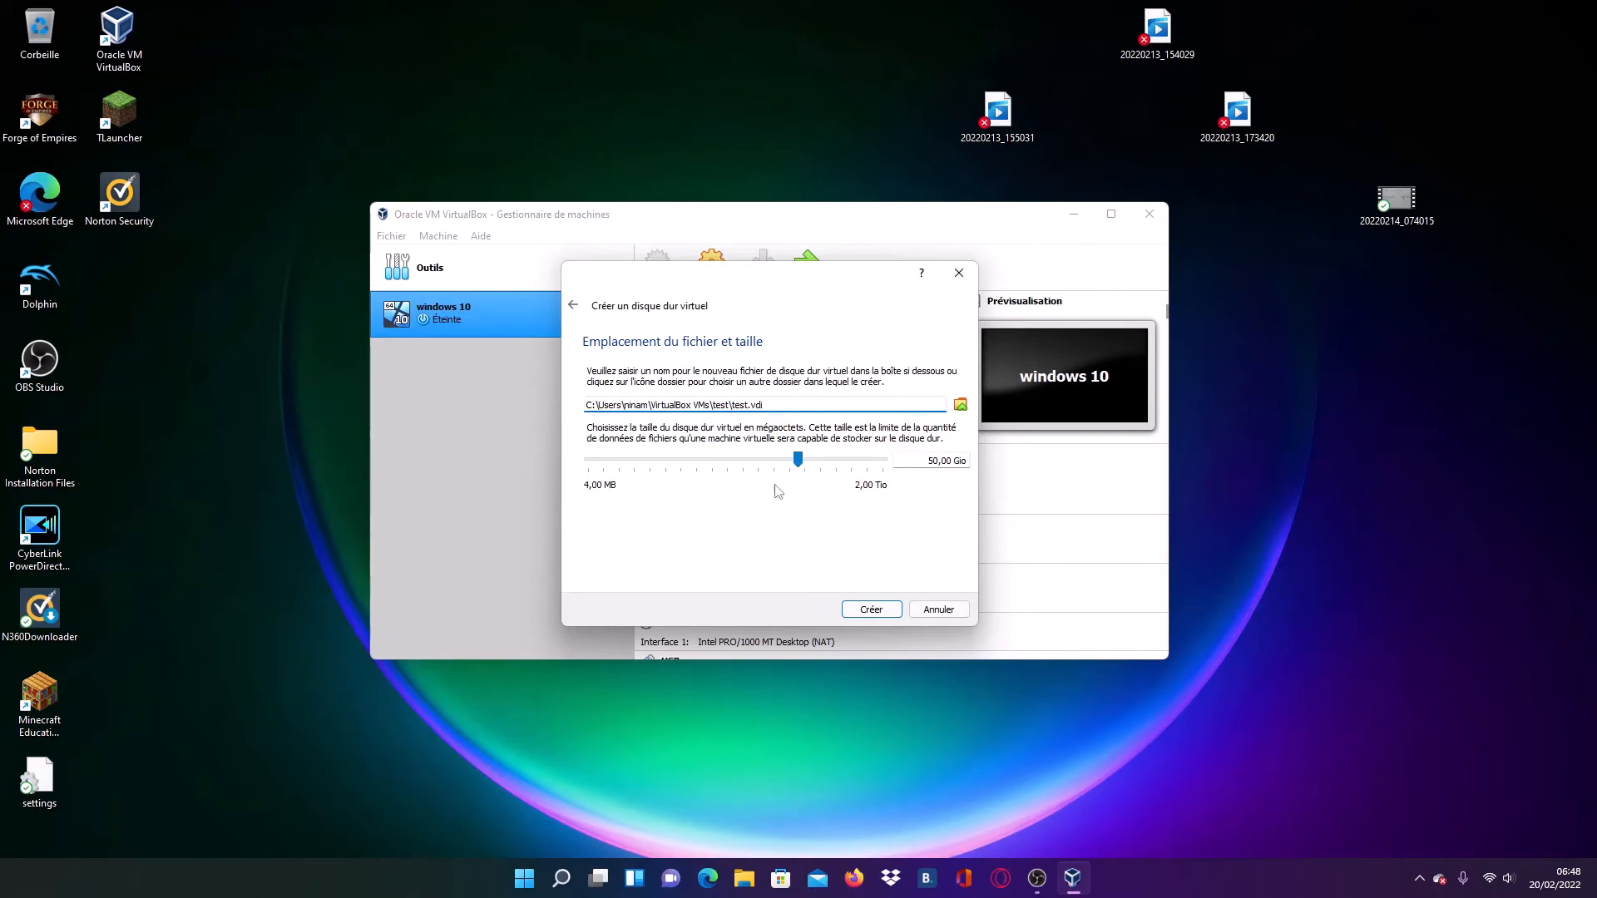
click(870, 610)
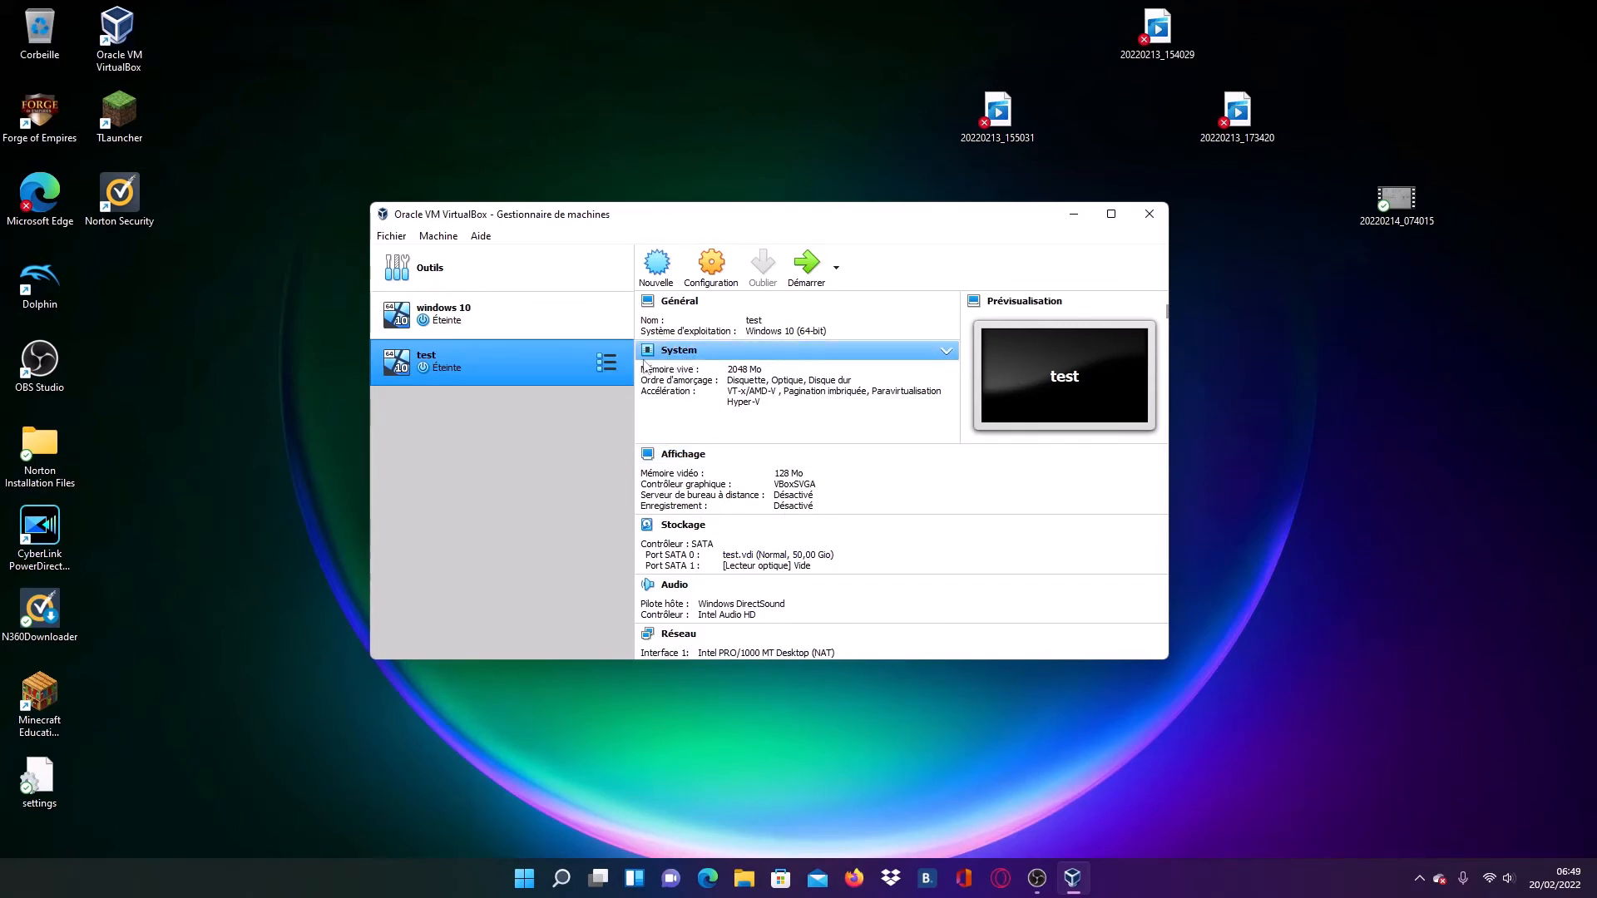
- Open the test machine's storage settings and browse for a disk file for the empty optical drive, cancelling the file choice
right_click(521, 366)
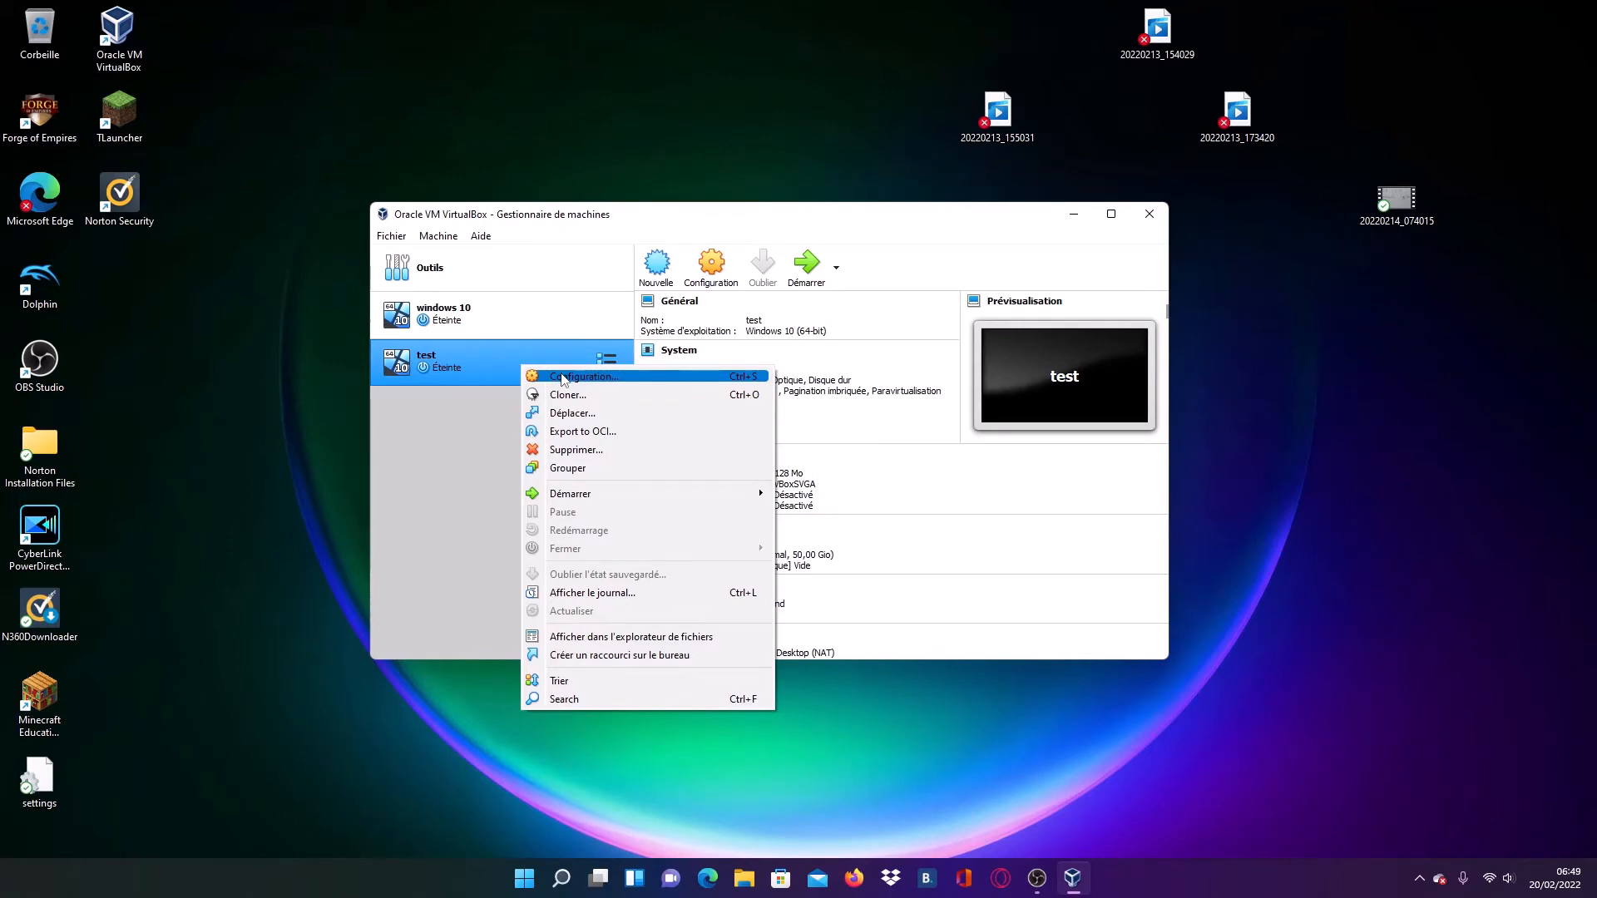
click(562, 380)
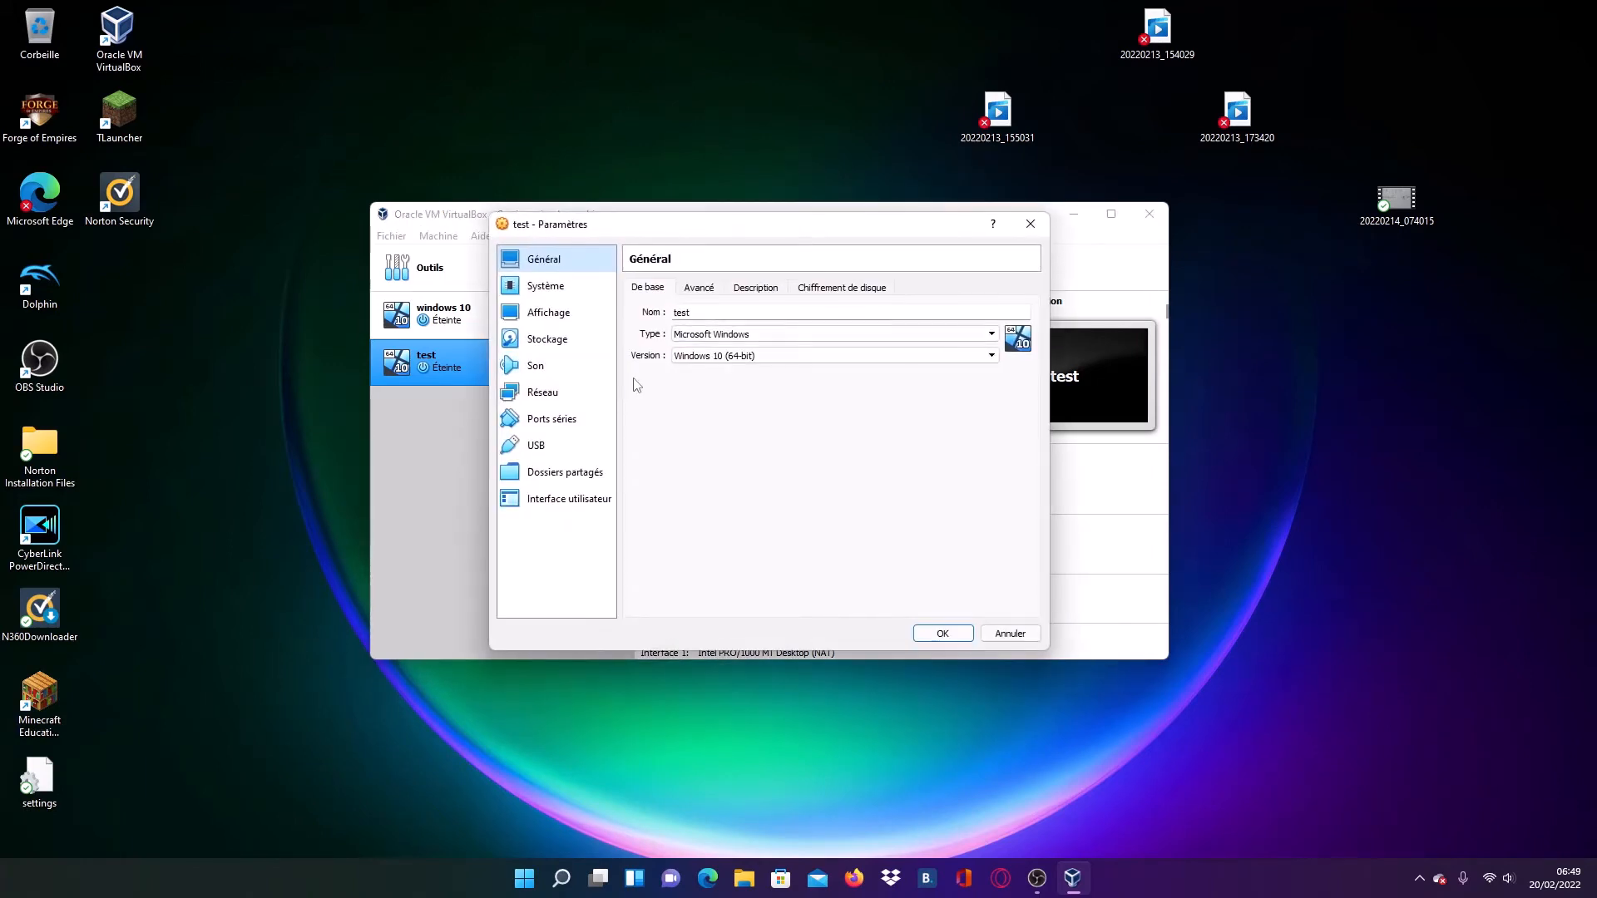
click(564, 344)
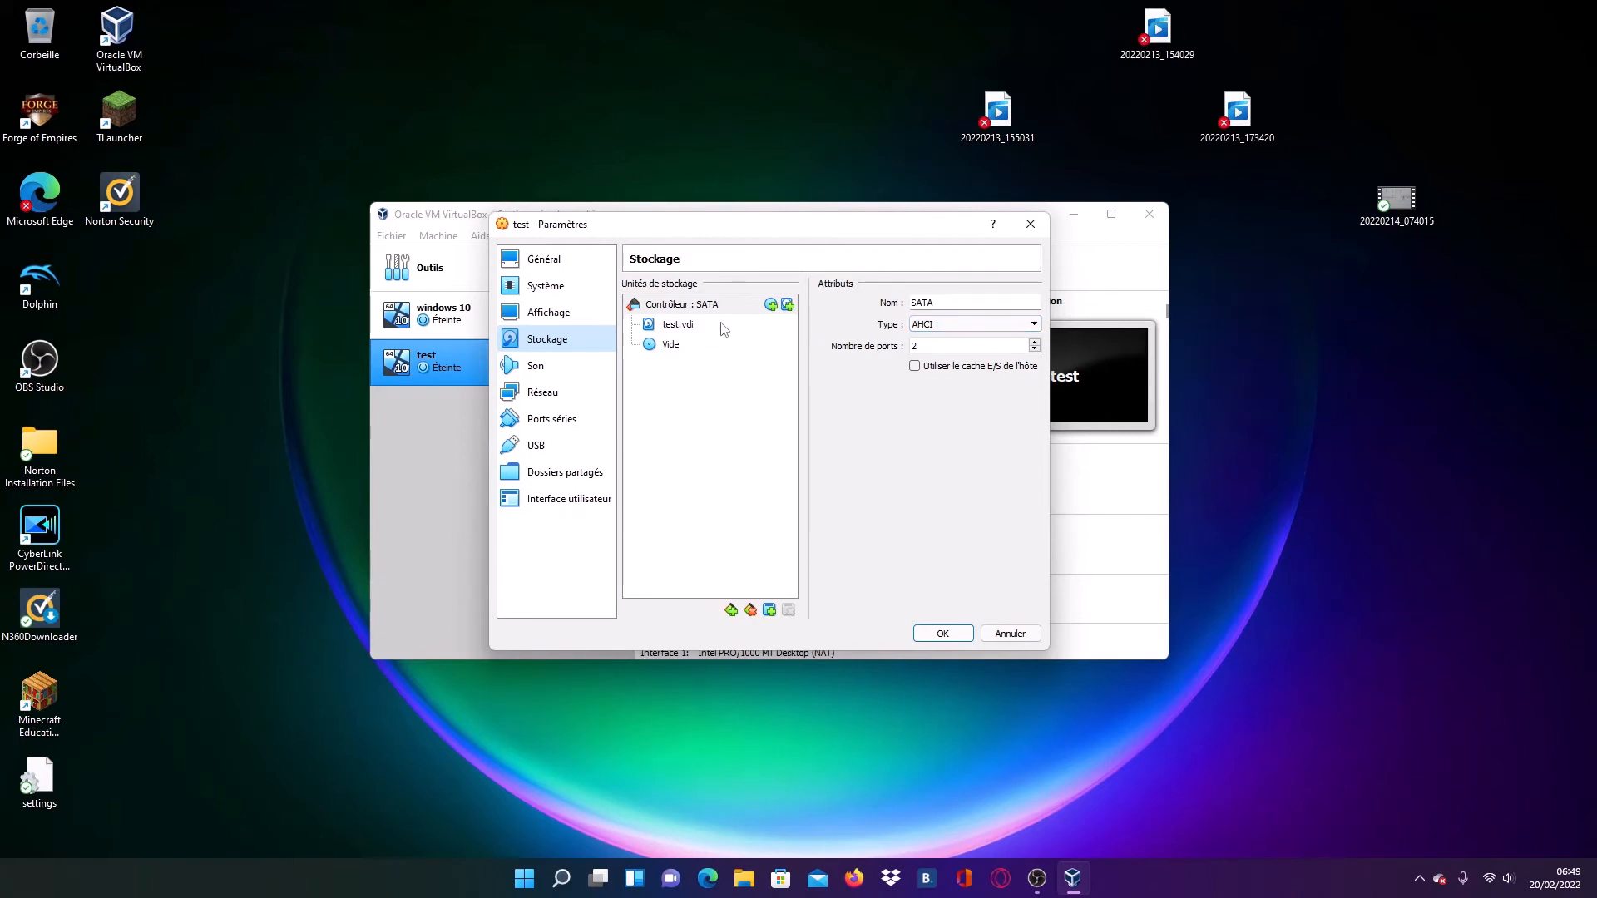
click(672, 346)
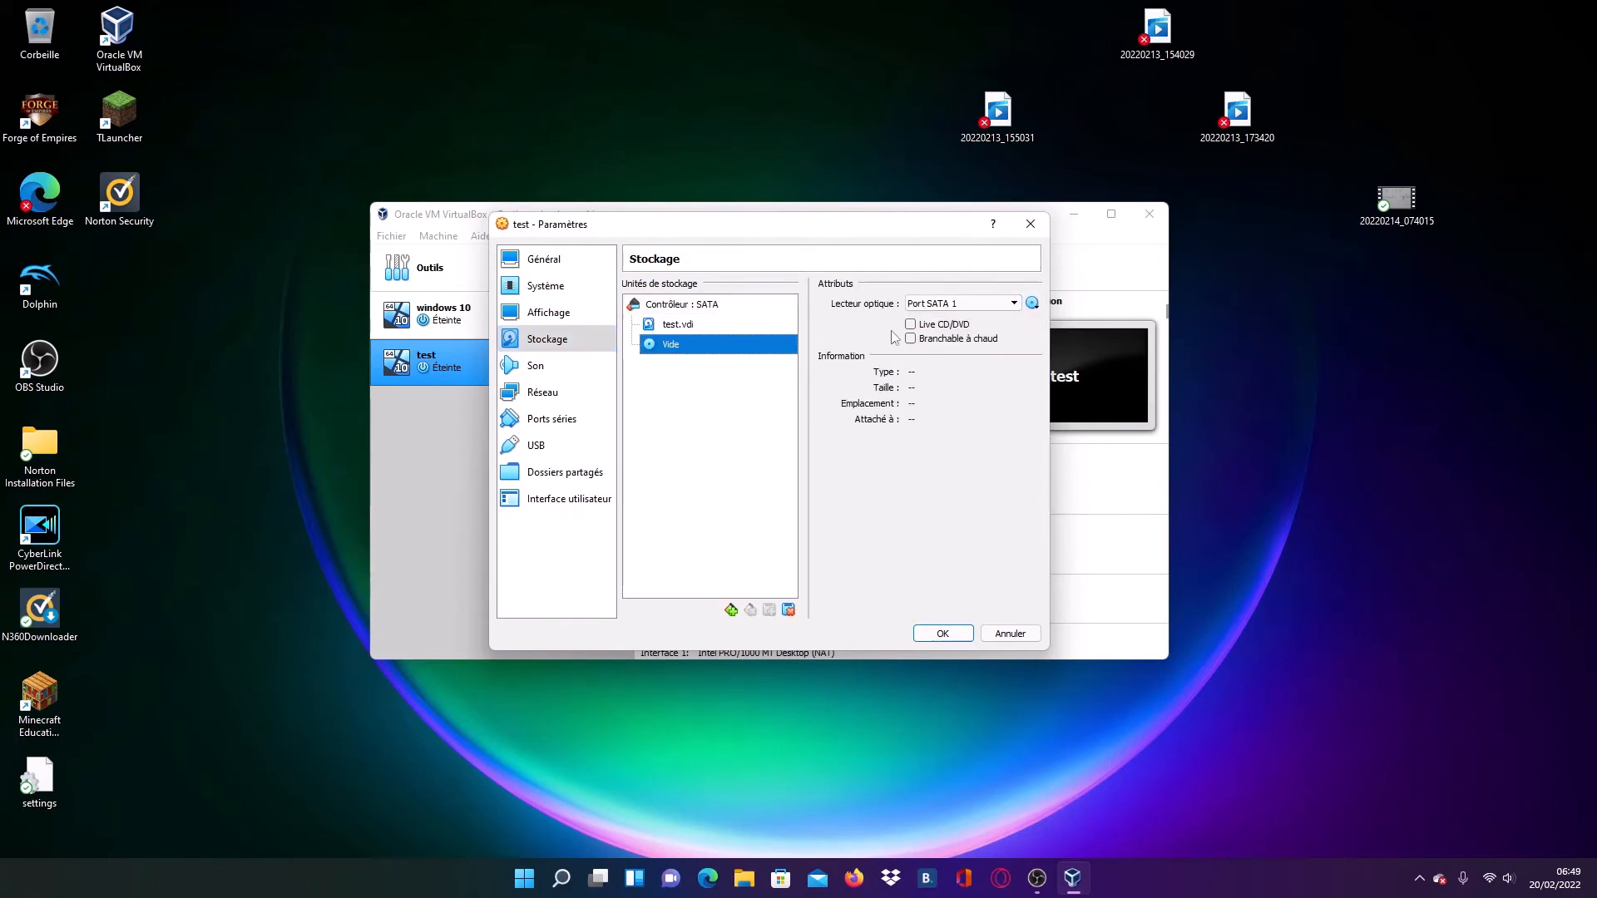
click(1033, 306)
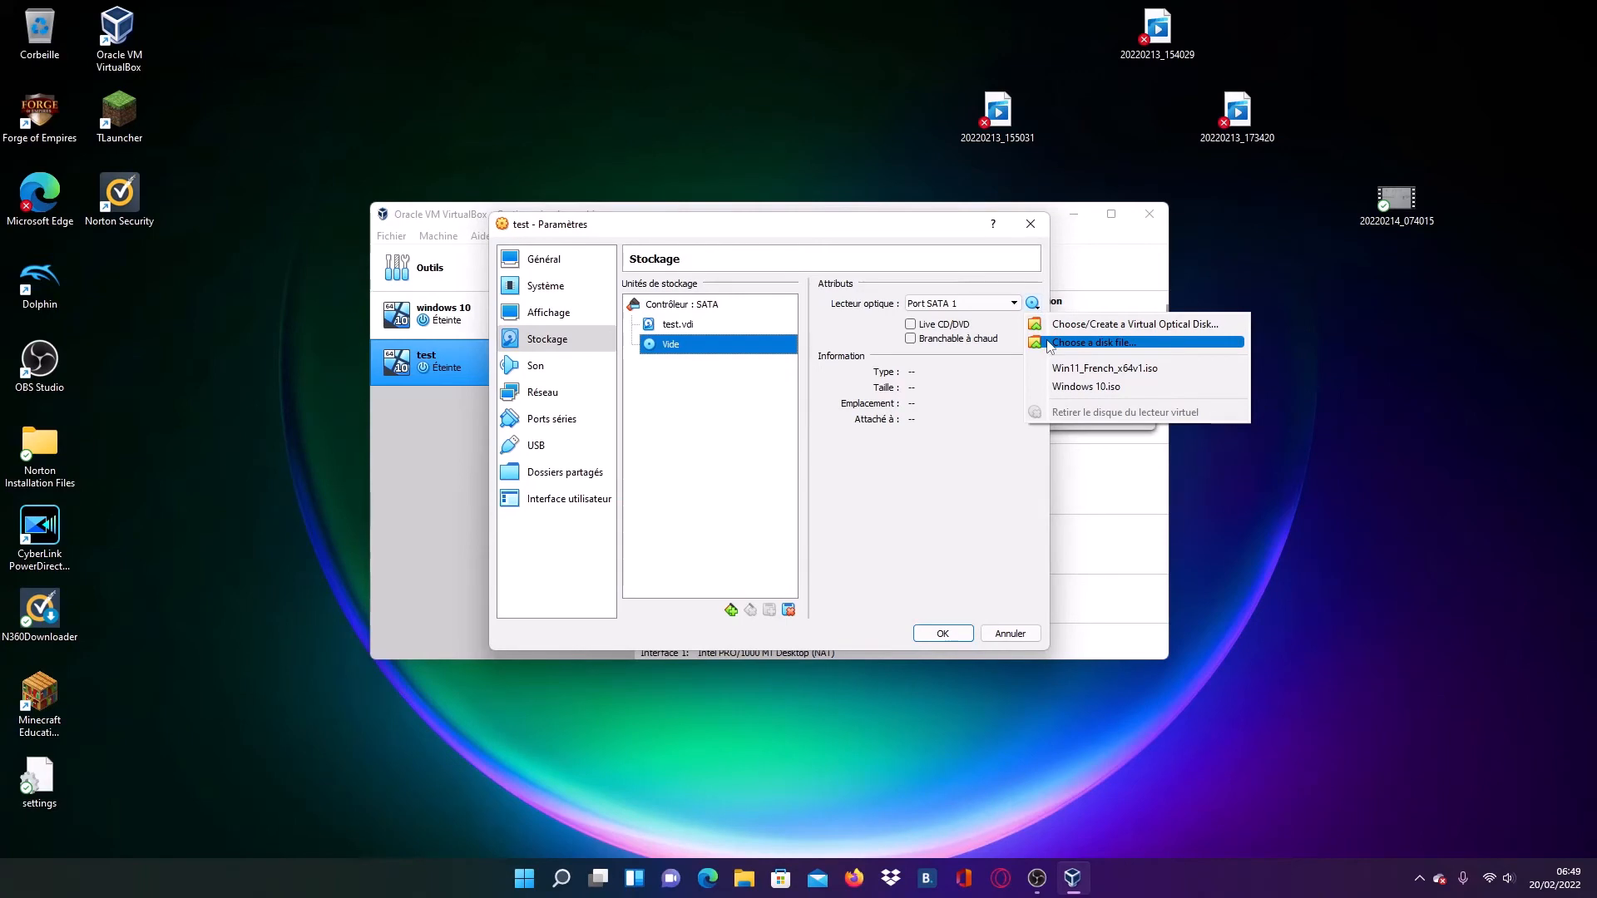
click(1049, 343)
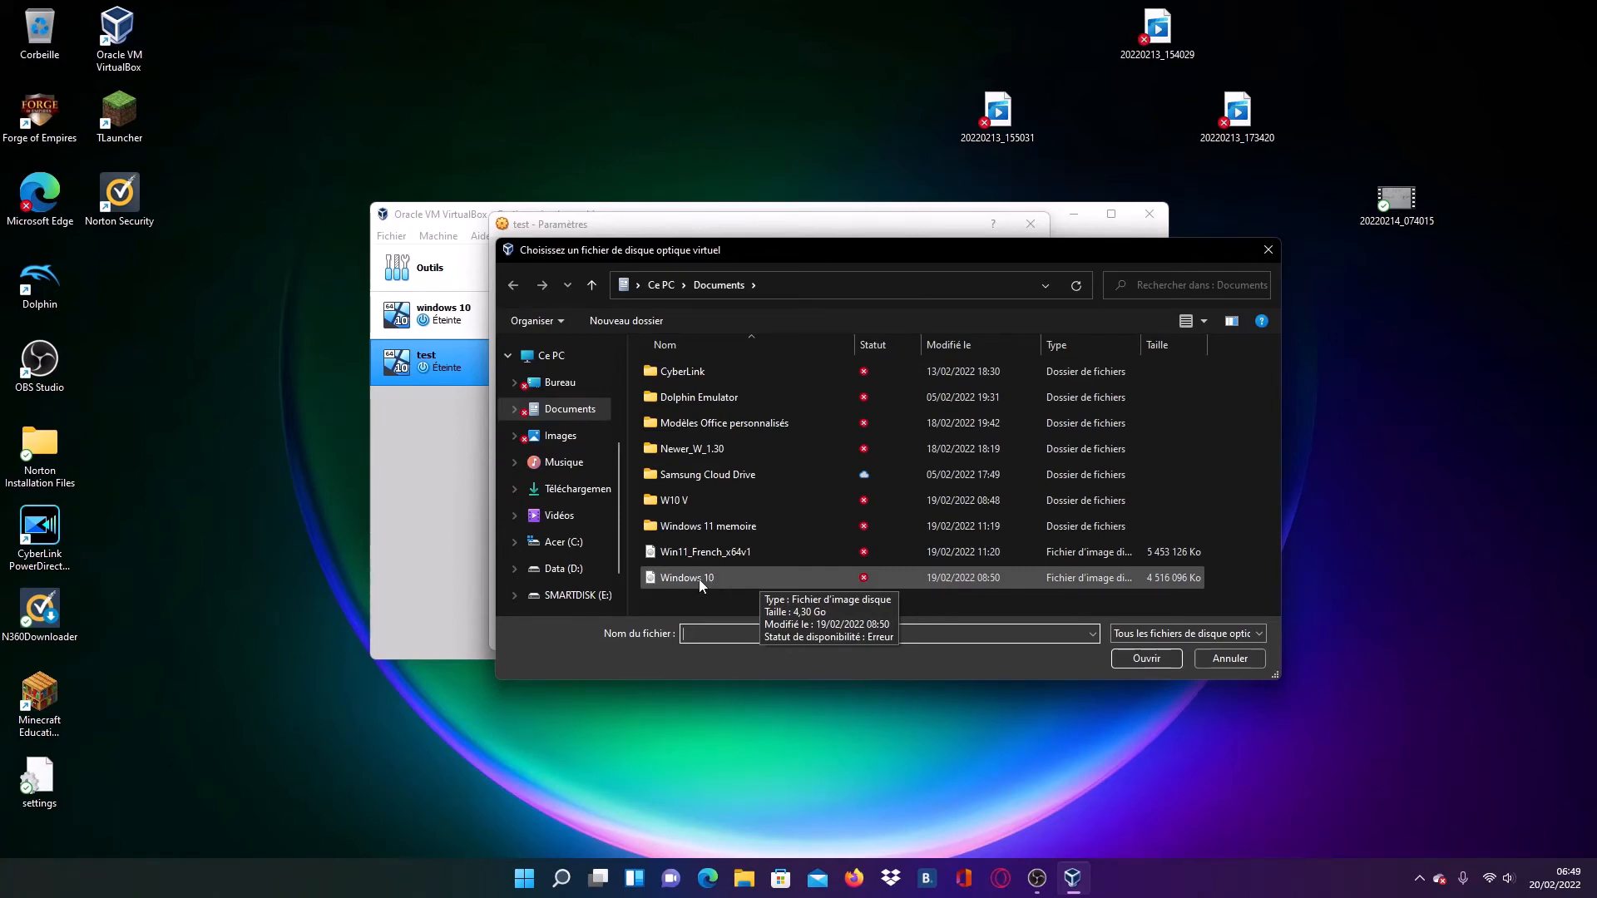
click(1266, 253)
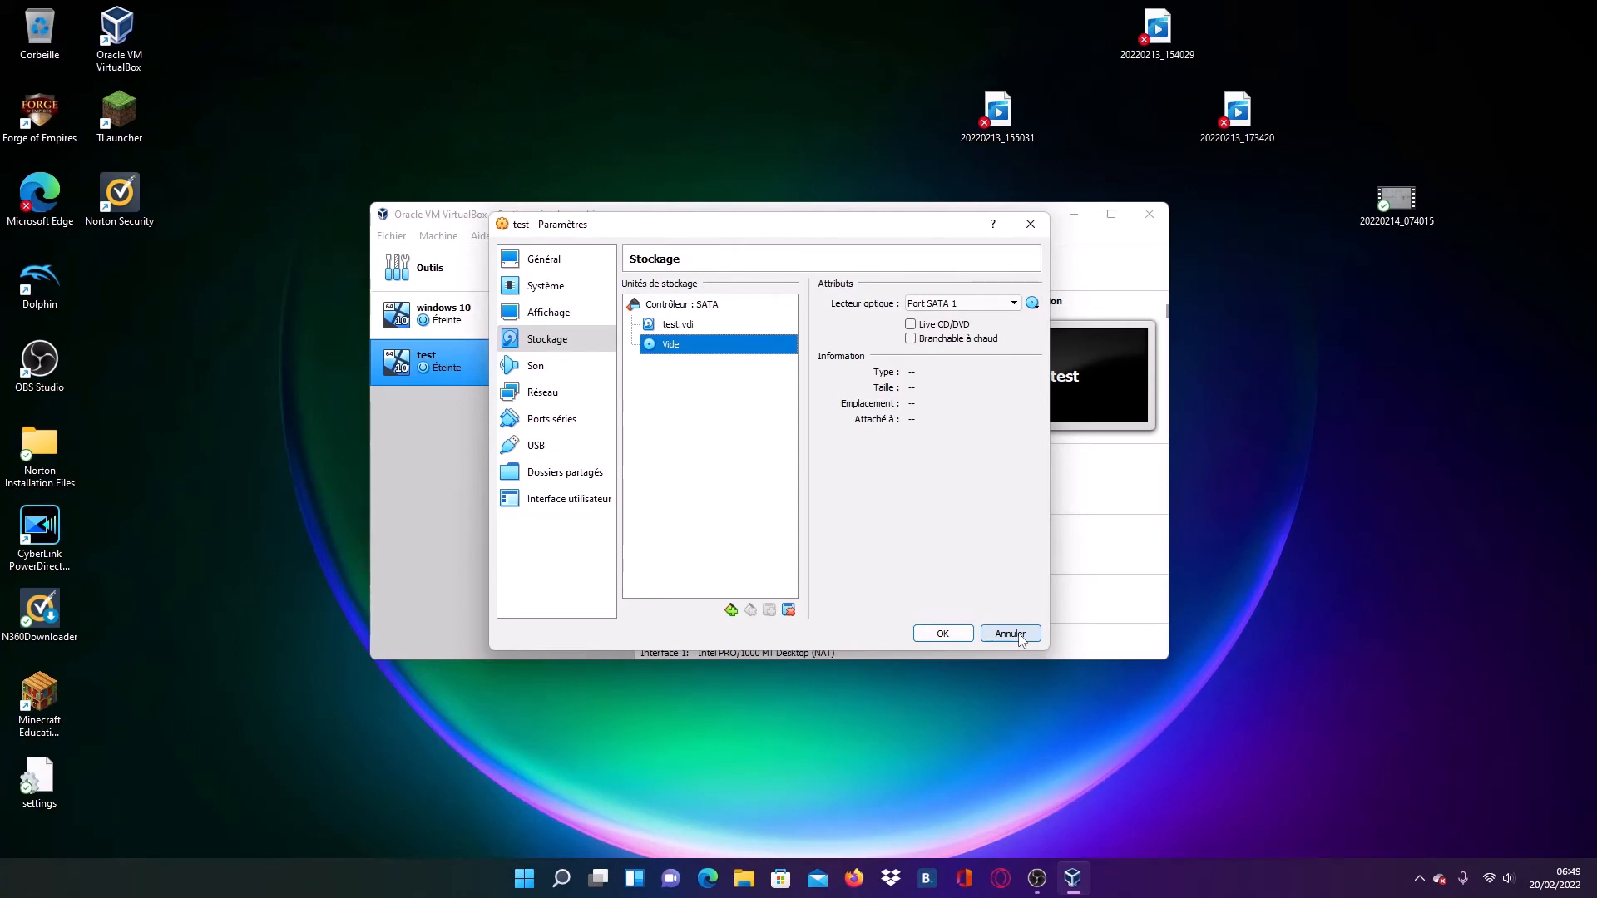
- Review the test machine's display, remote desktop, motherboard and processor settings
click(558, 313)
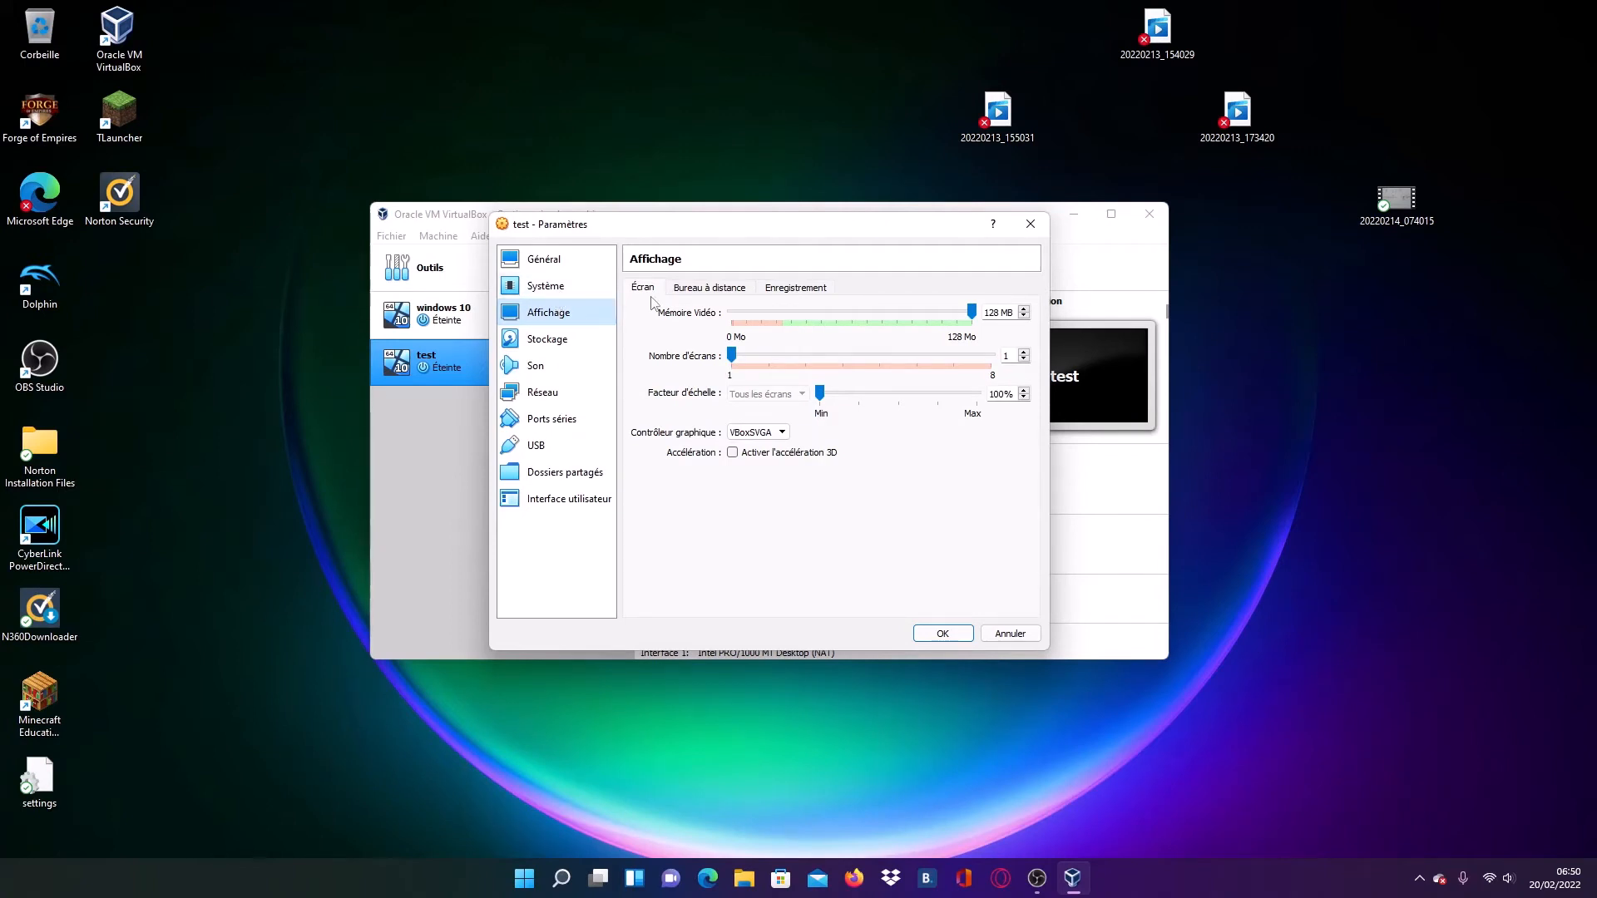
click(712, 290)
click(549, 285)
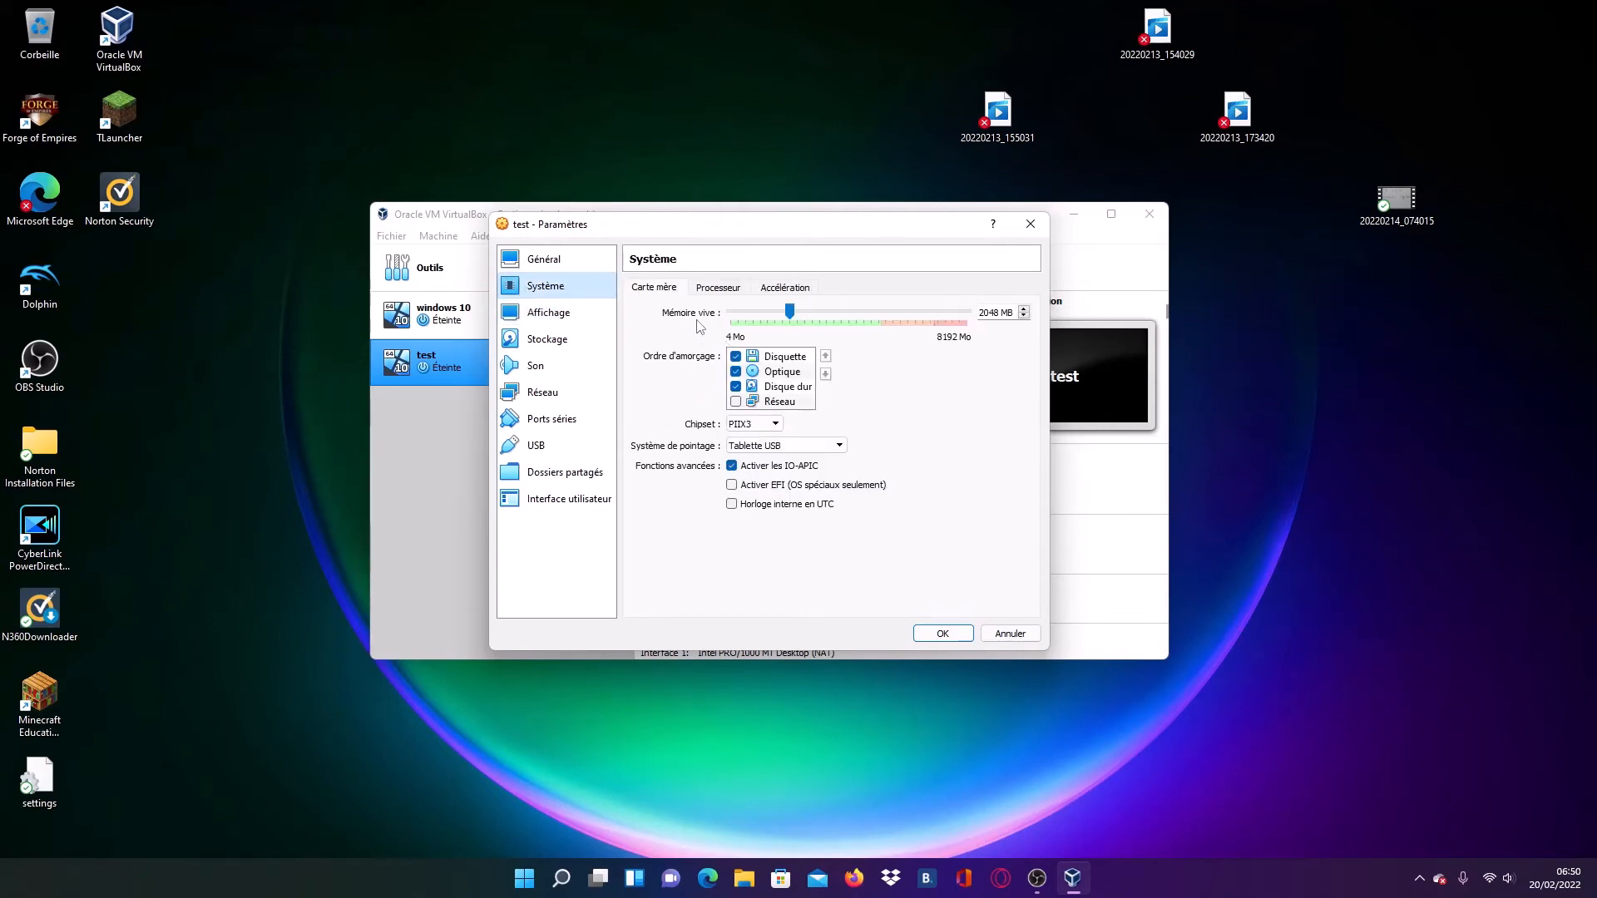
click(723, 293)
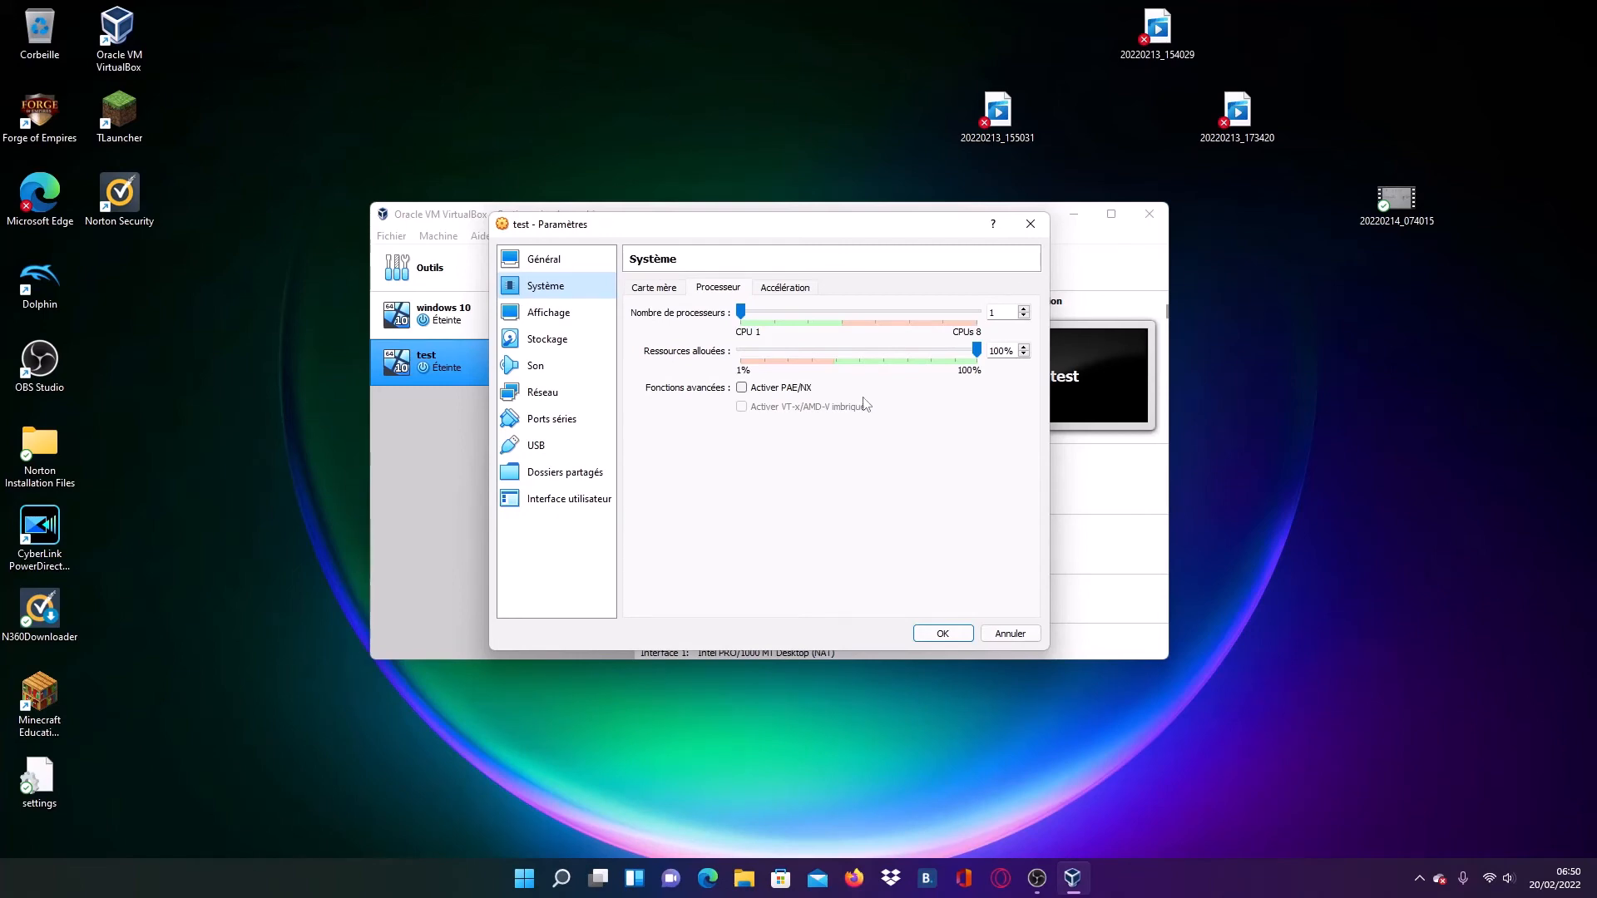
click(1038, 880)
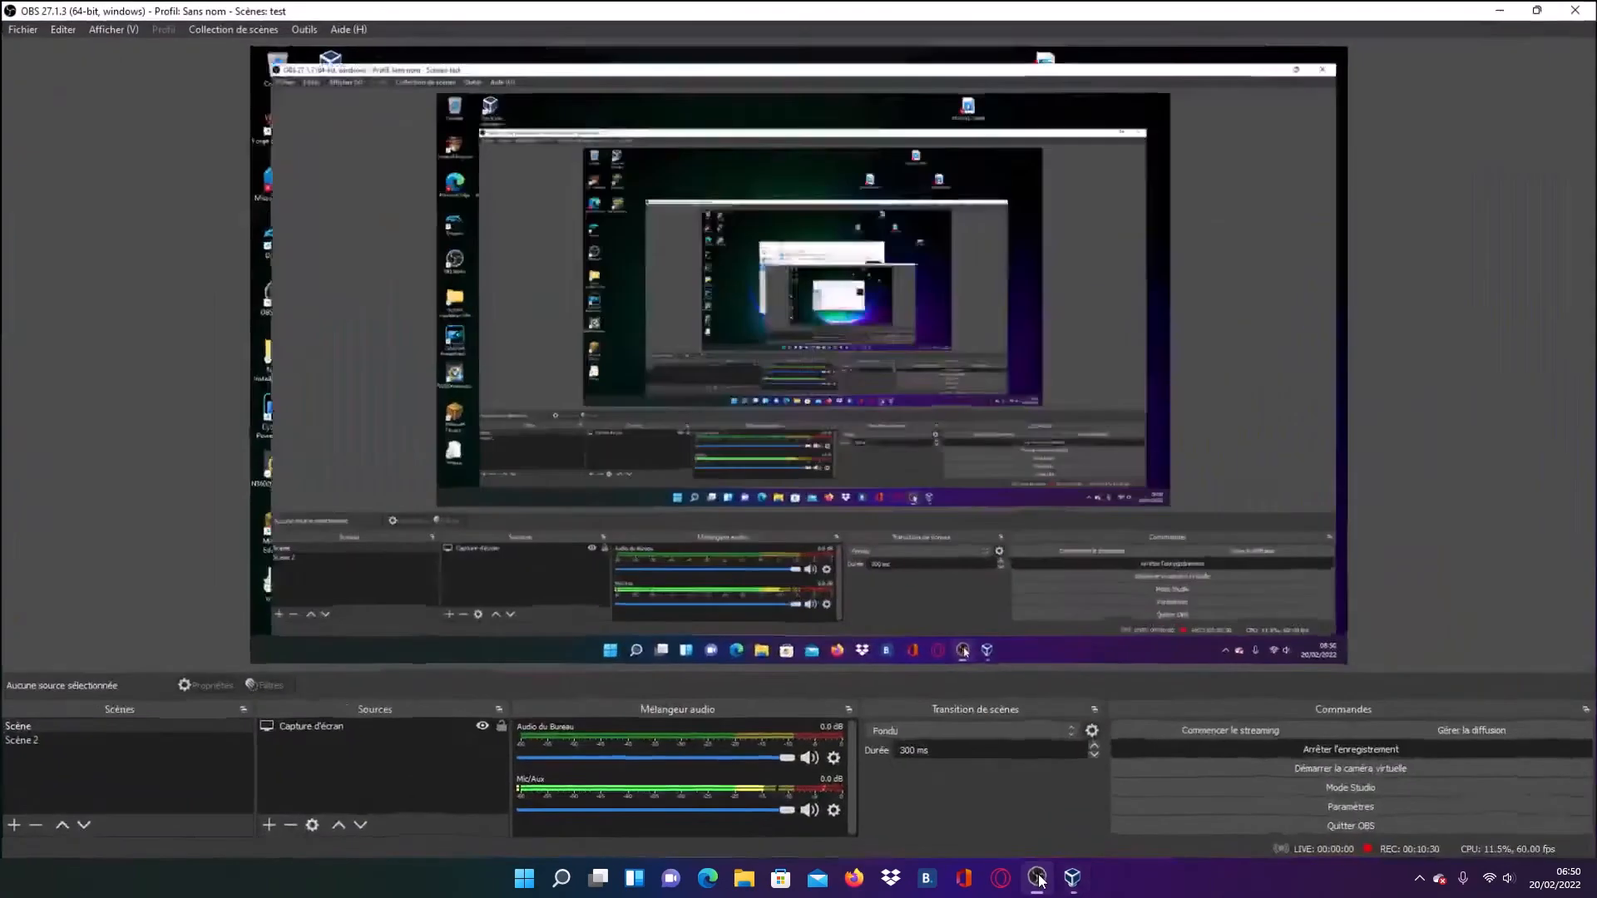
mouse_move(1071, 888)
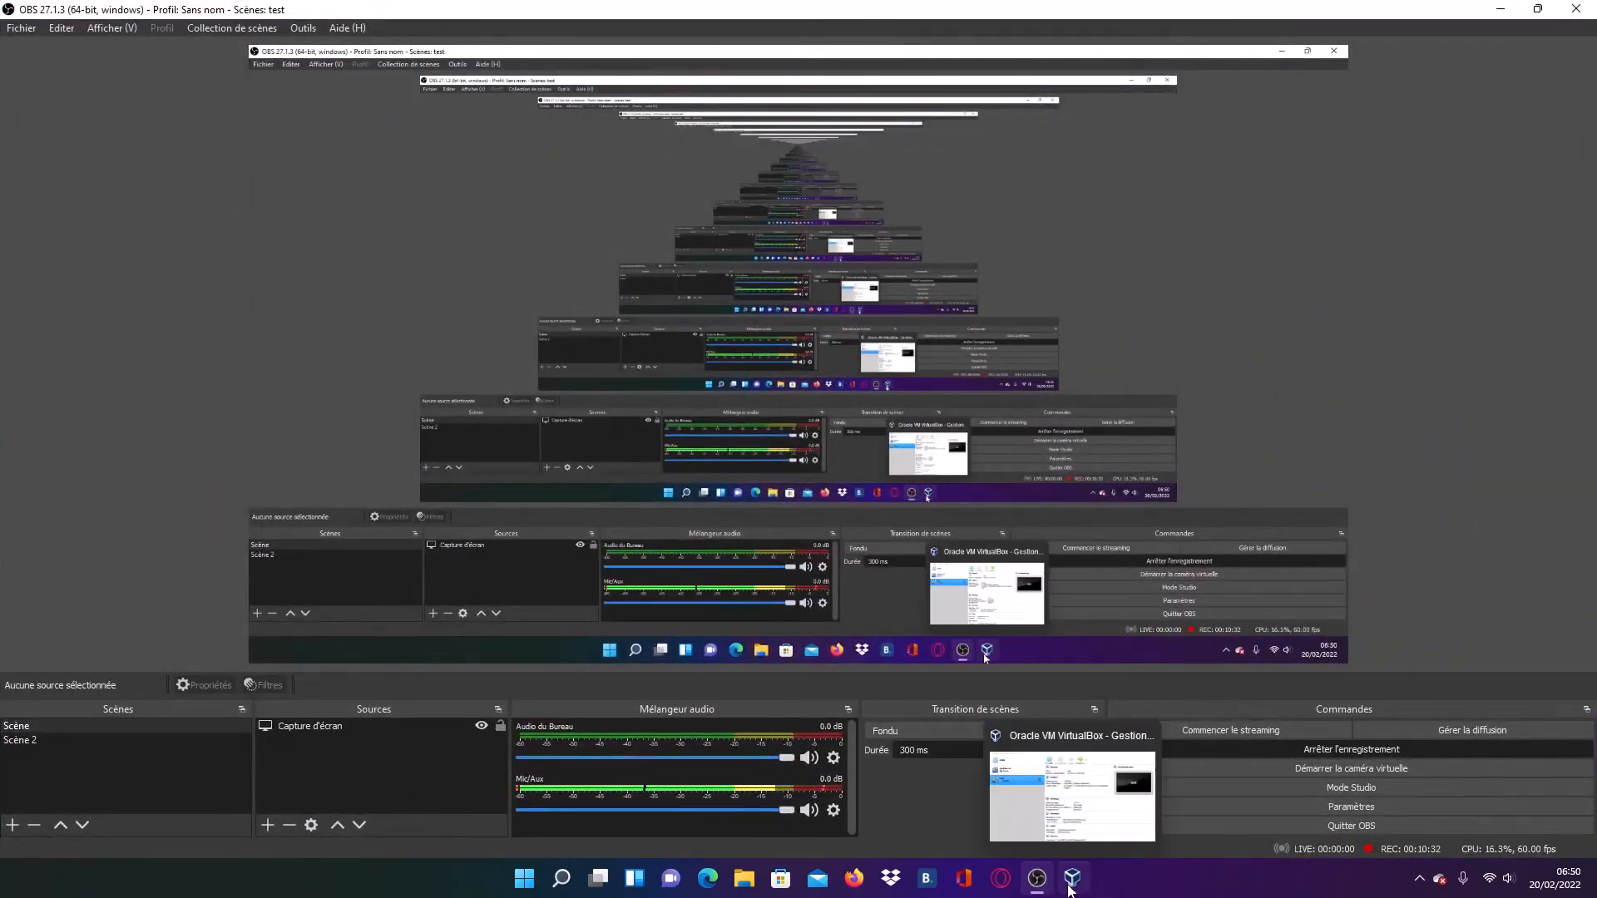
click(1070, 888)
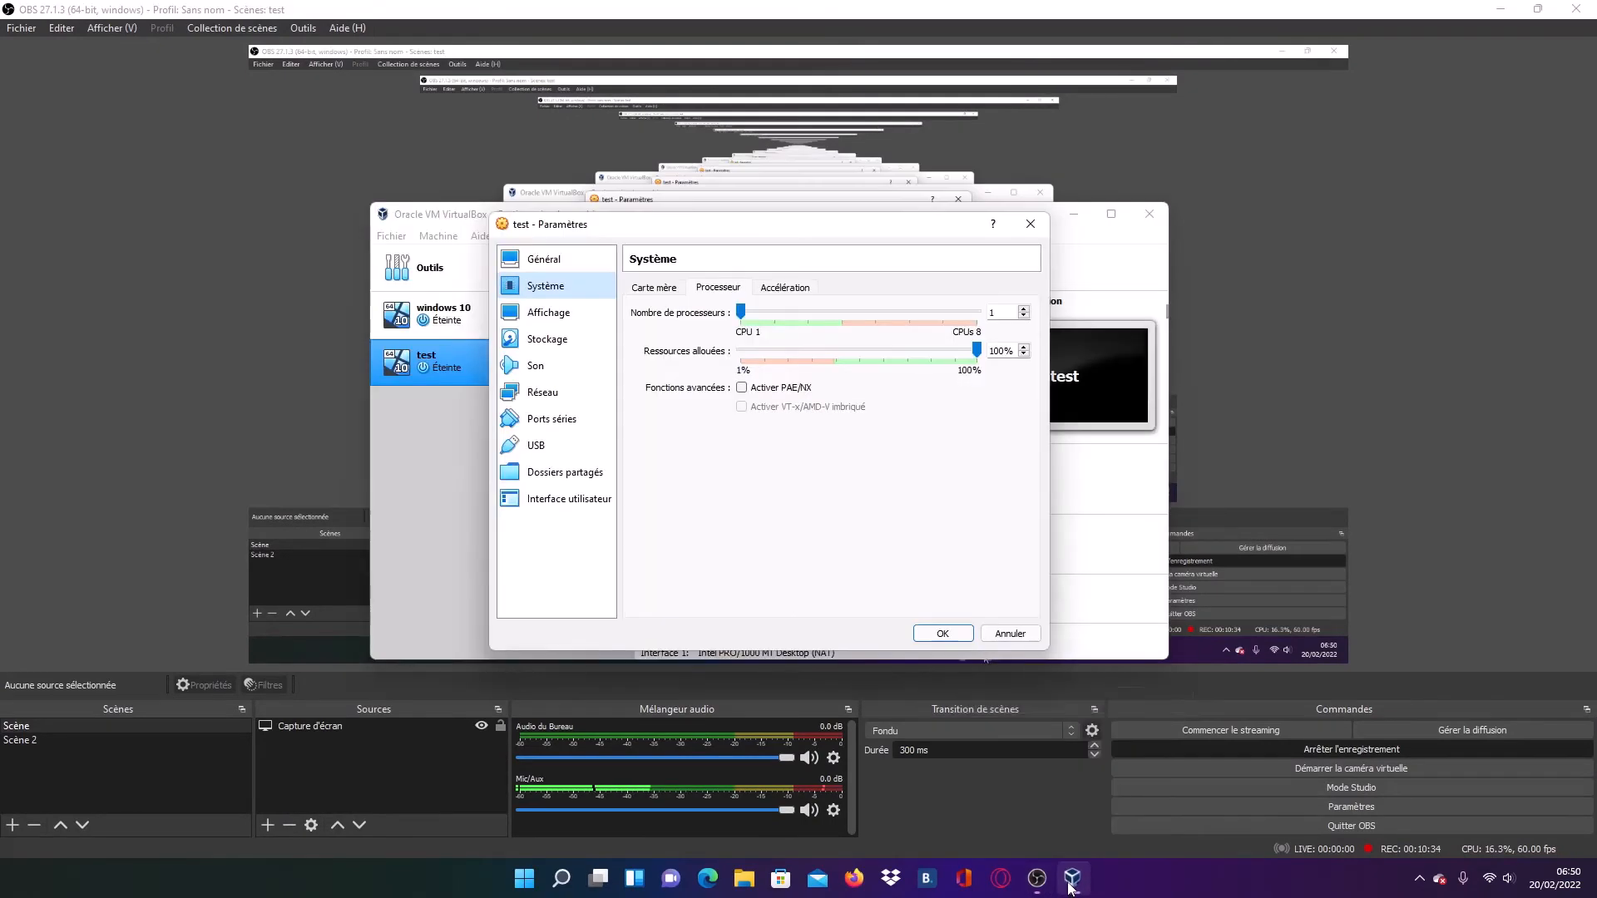
click(1502, 9)
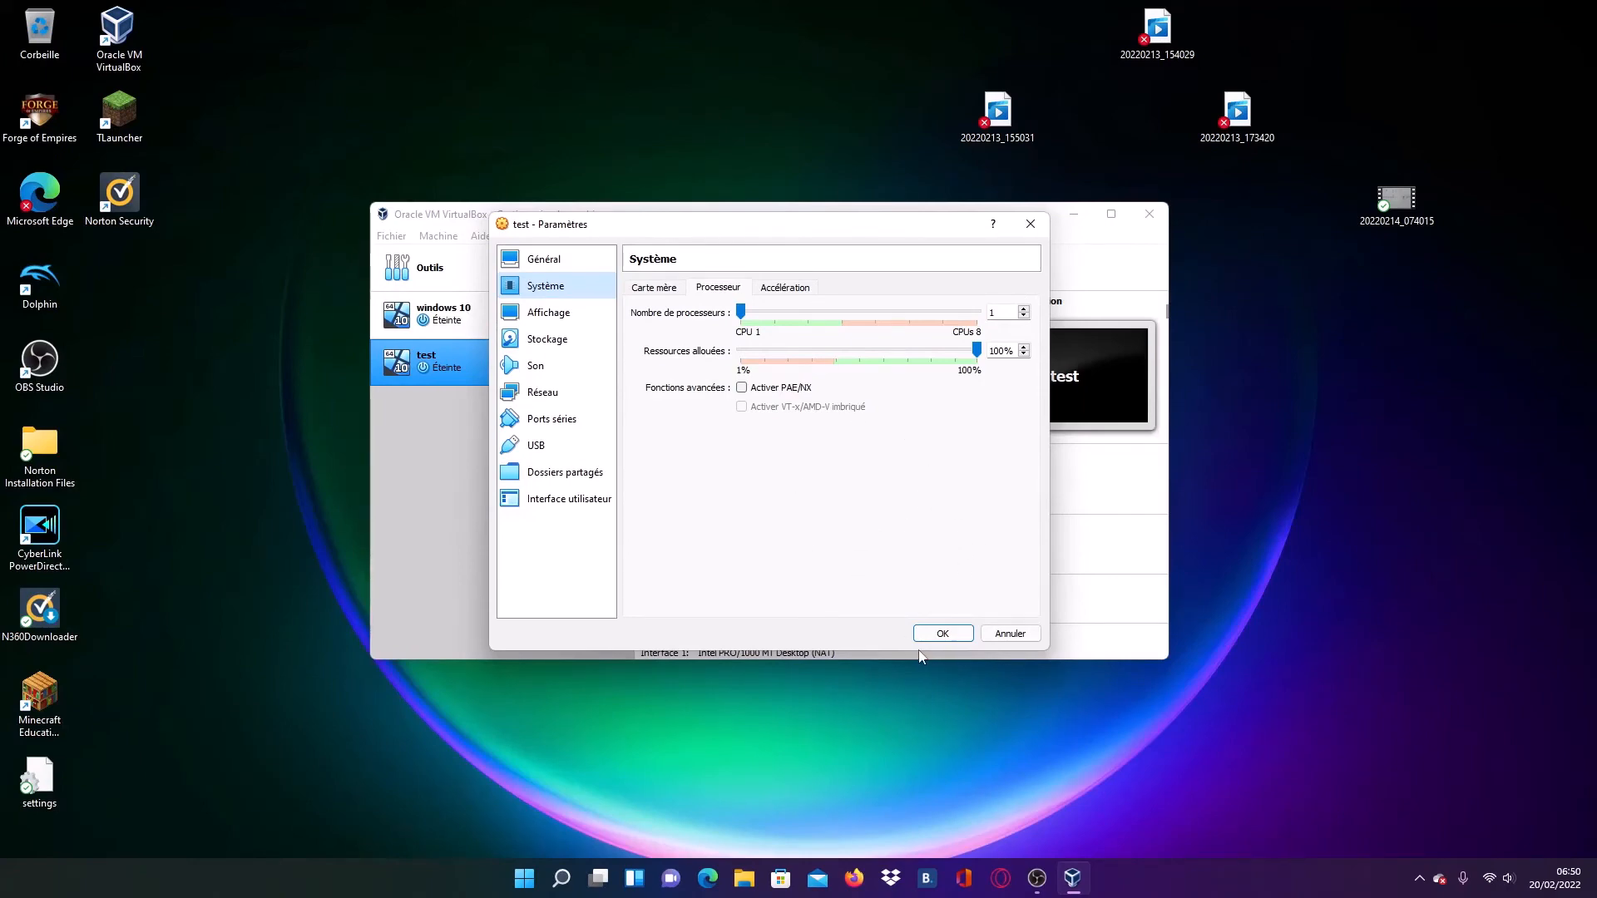
- Accept the test machine's settings and remove the machine from the list without deleting its files
click(955, 634)
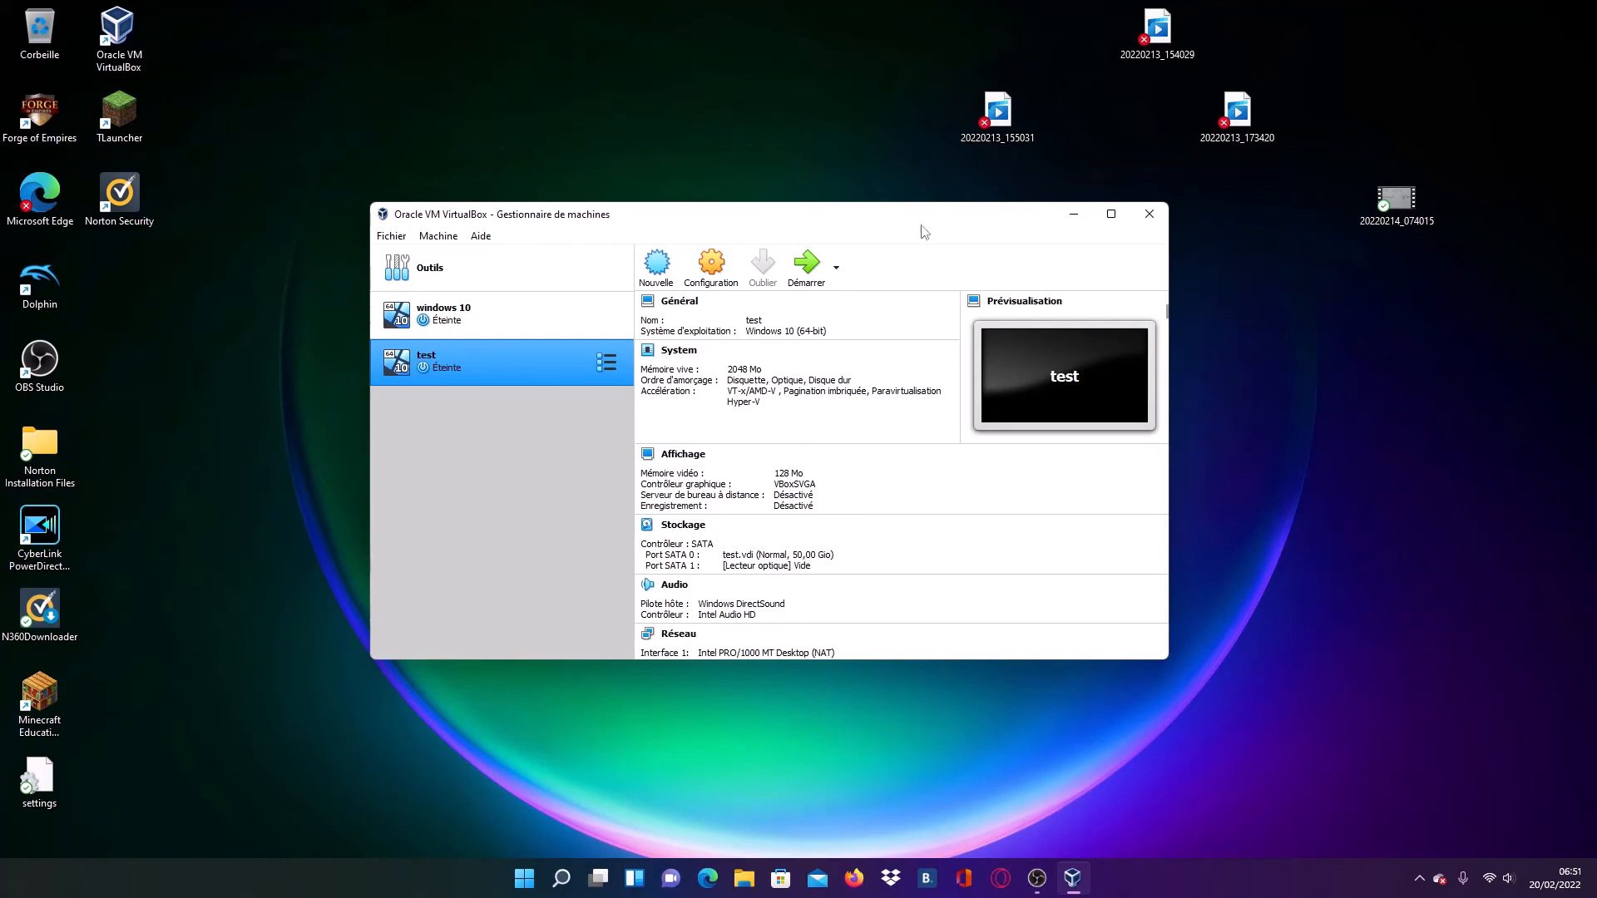
right_click(570, 366)
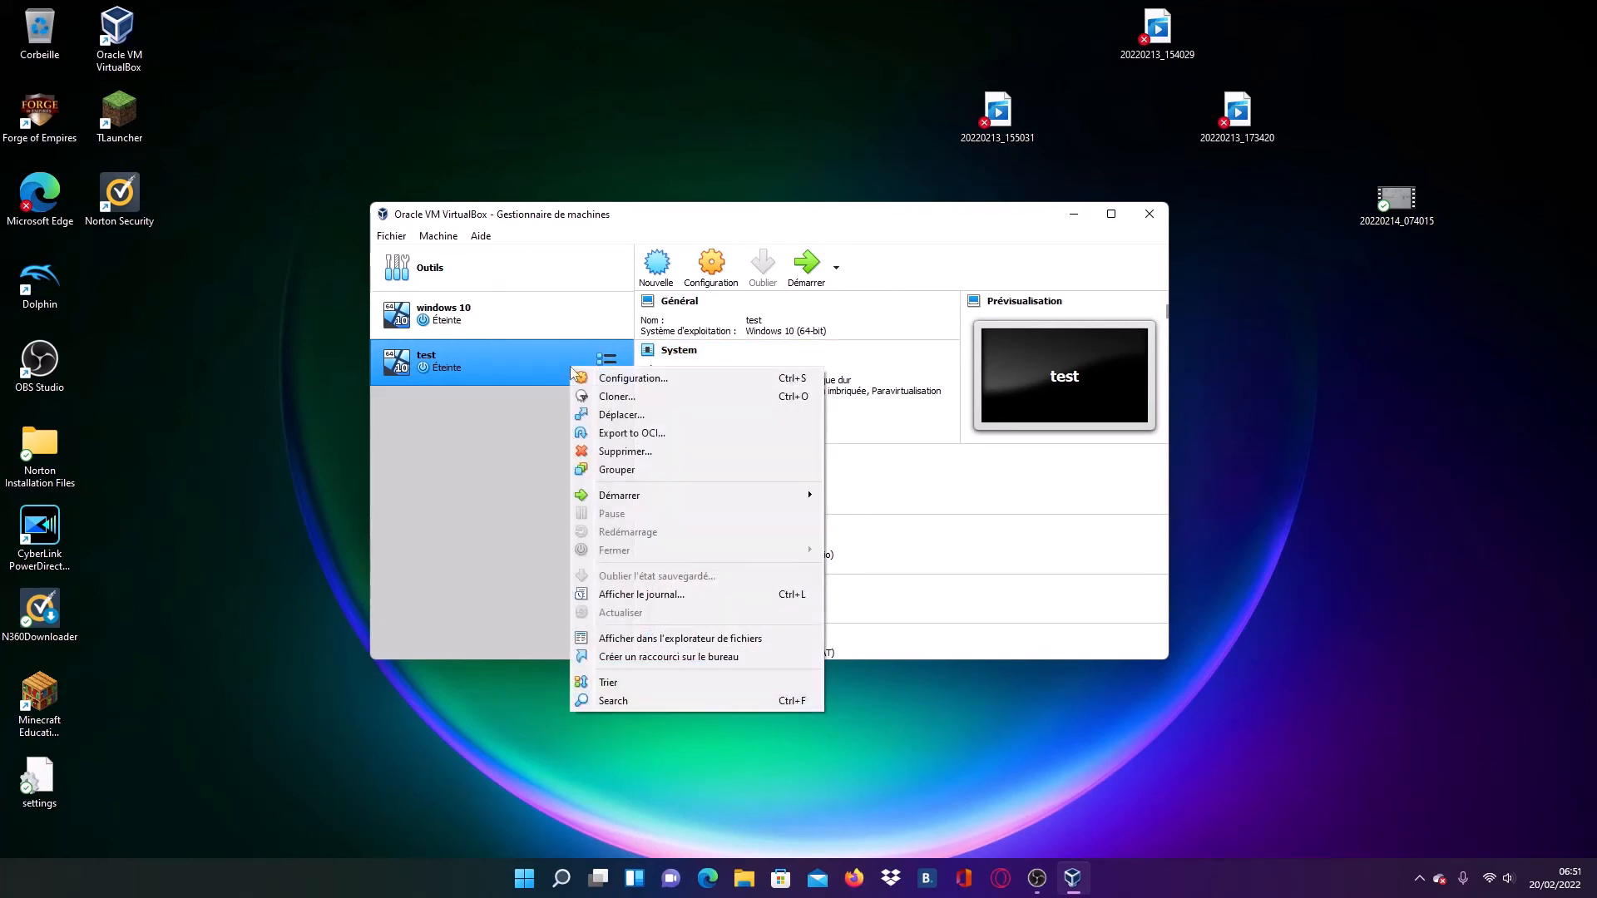
click(642, 452)
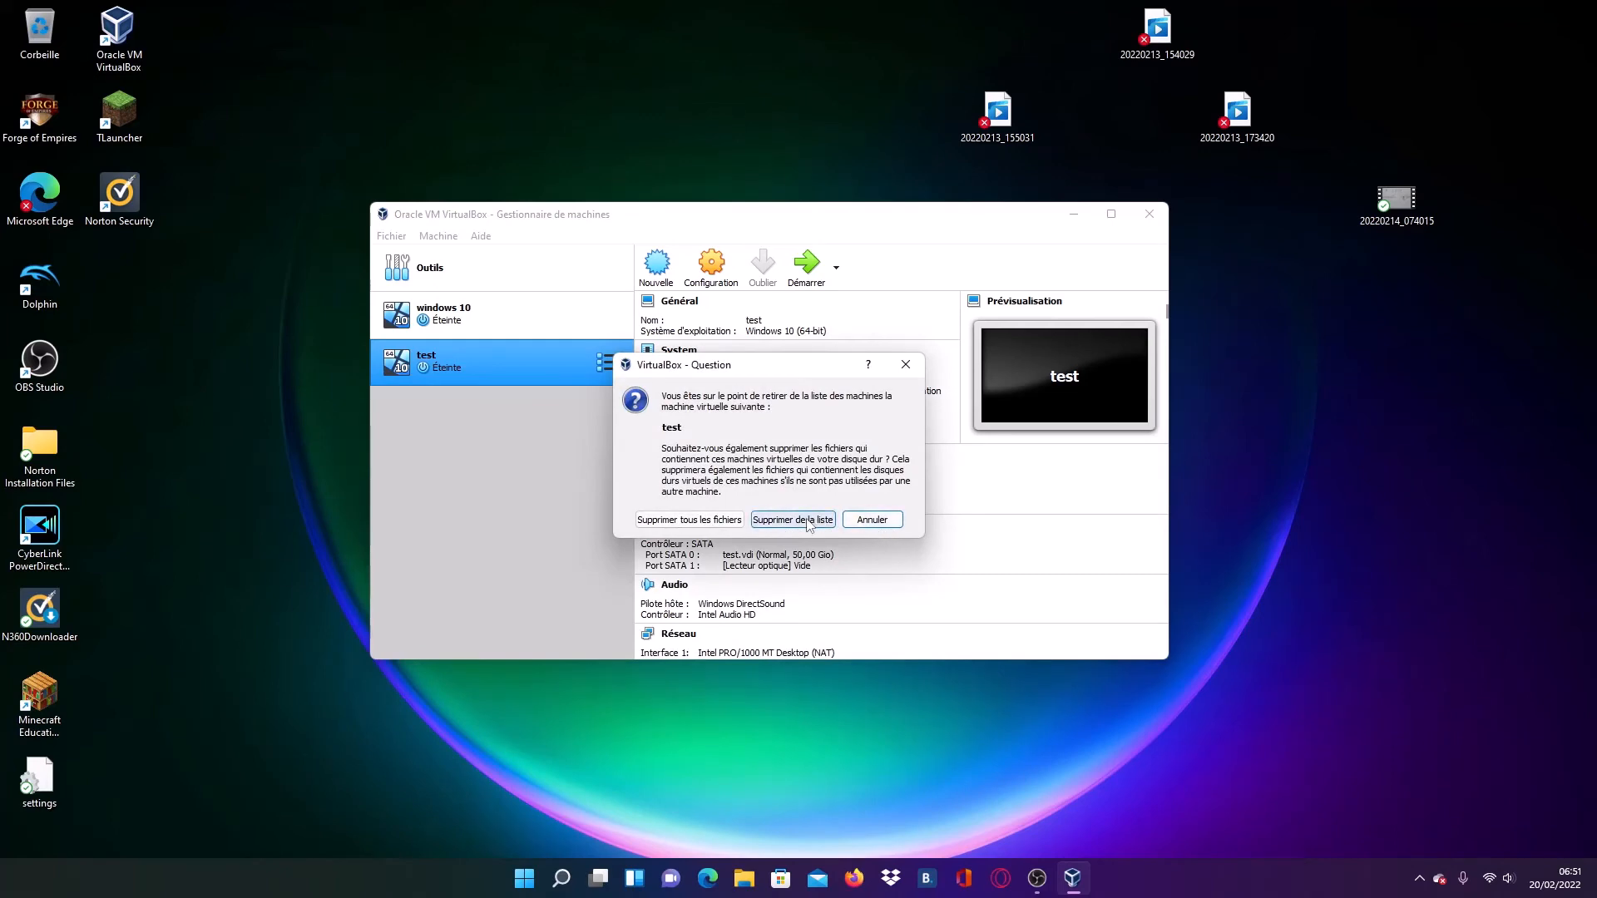
click(806, 521)
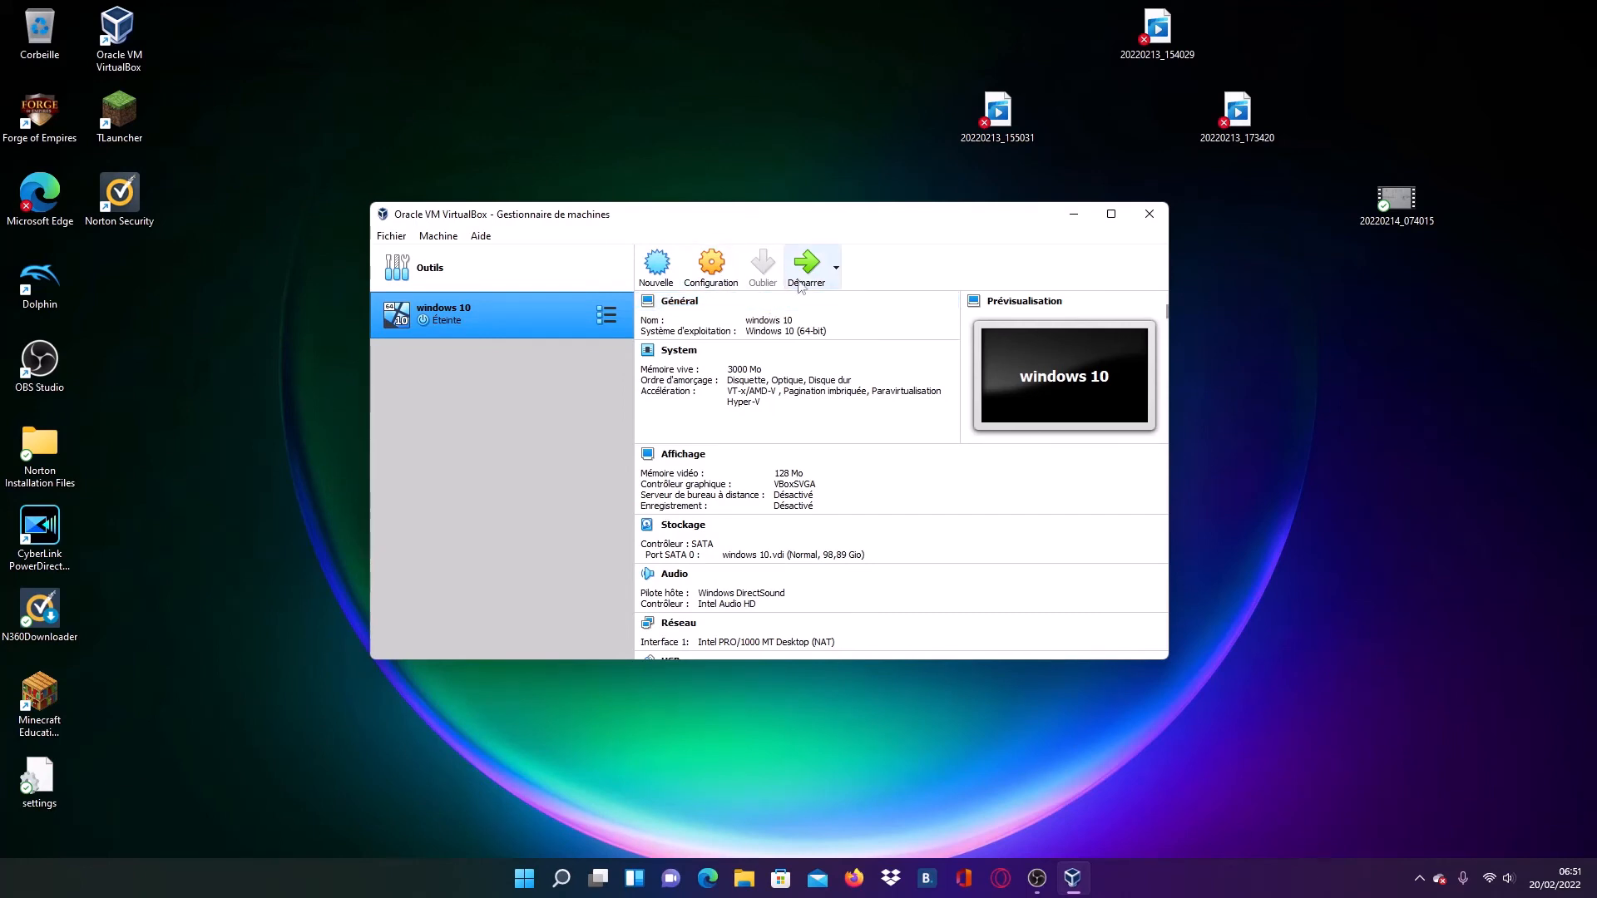
- Review the storage settings of the windows 10 virtual machine and close its settings without changing anything
right_click(521, 319)
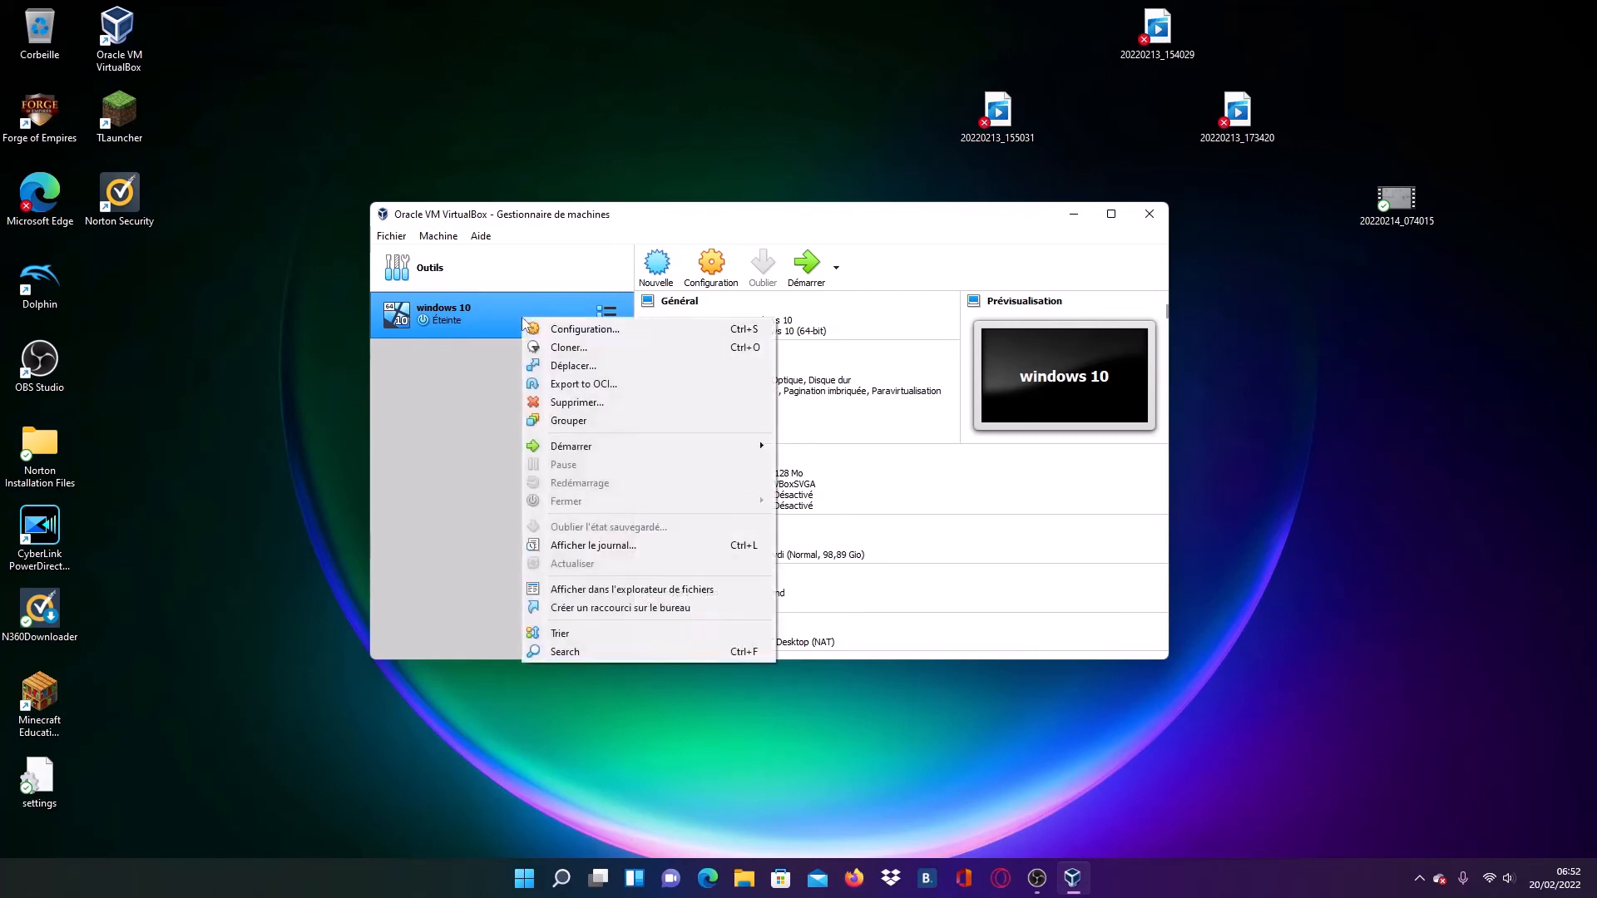
click(566, 331)
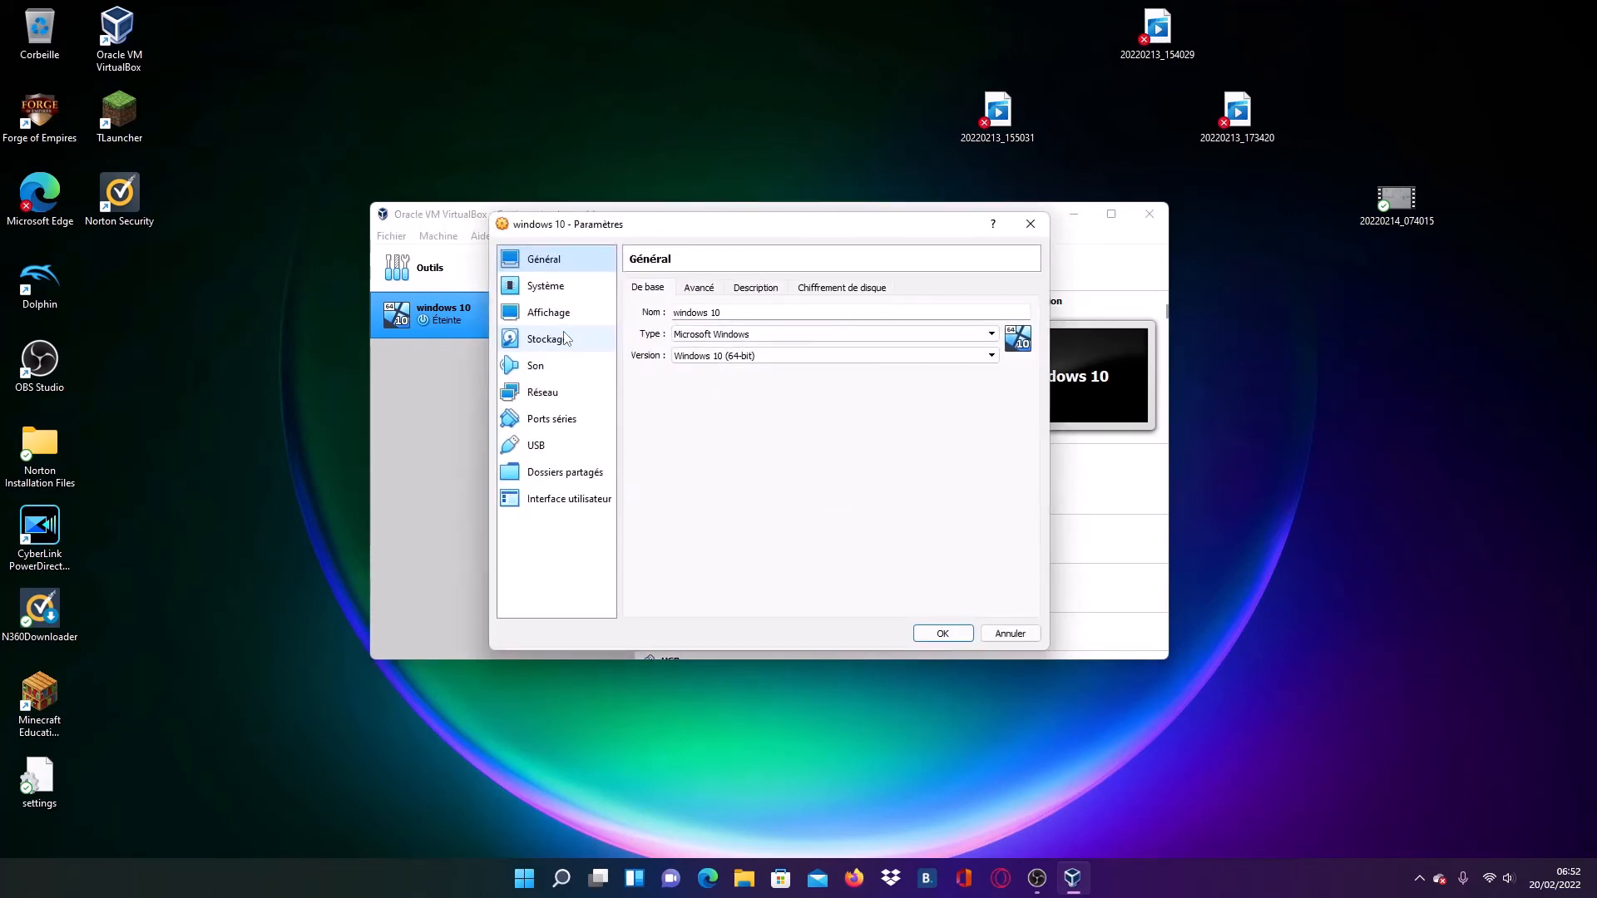
click(547, 337)
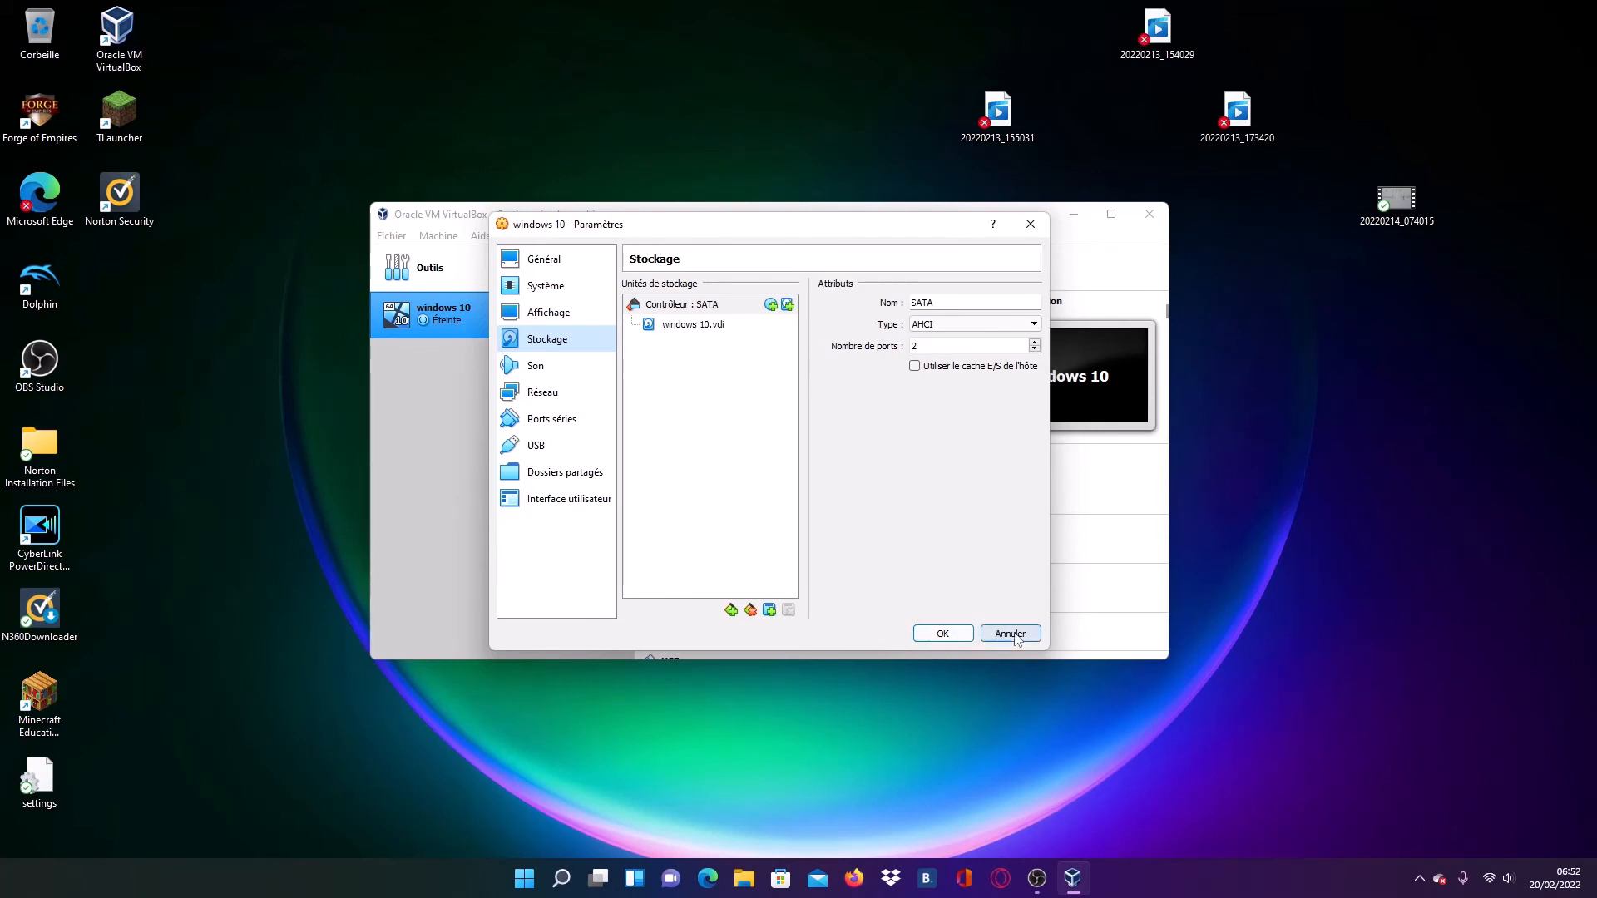
click(1030, 224)
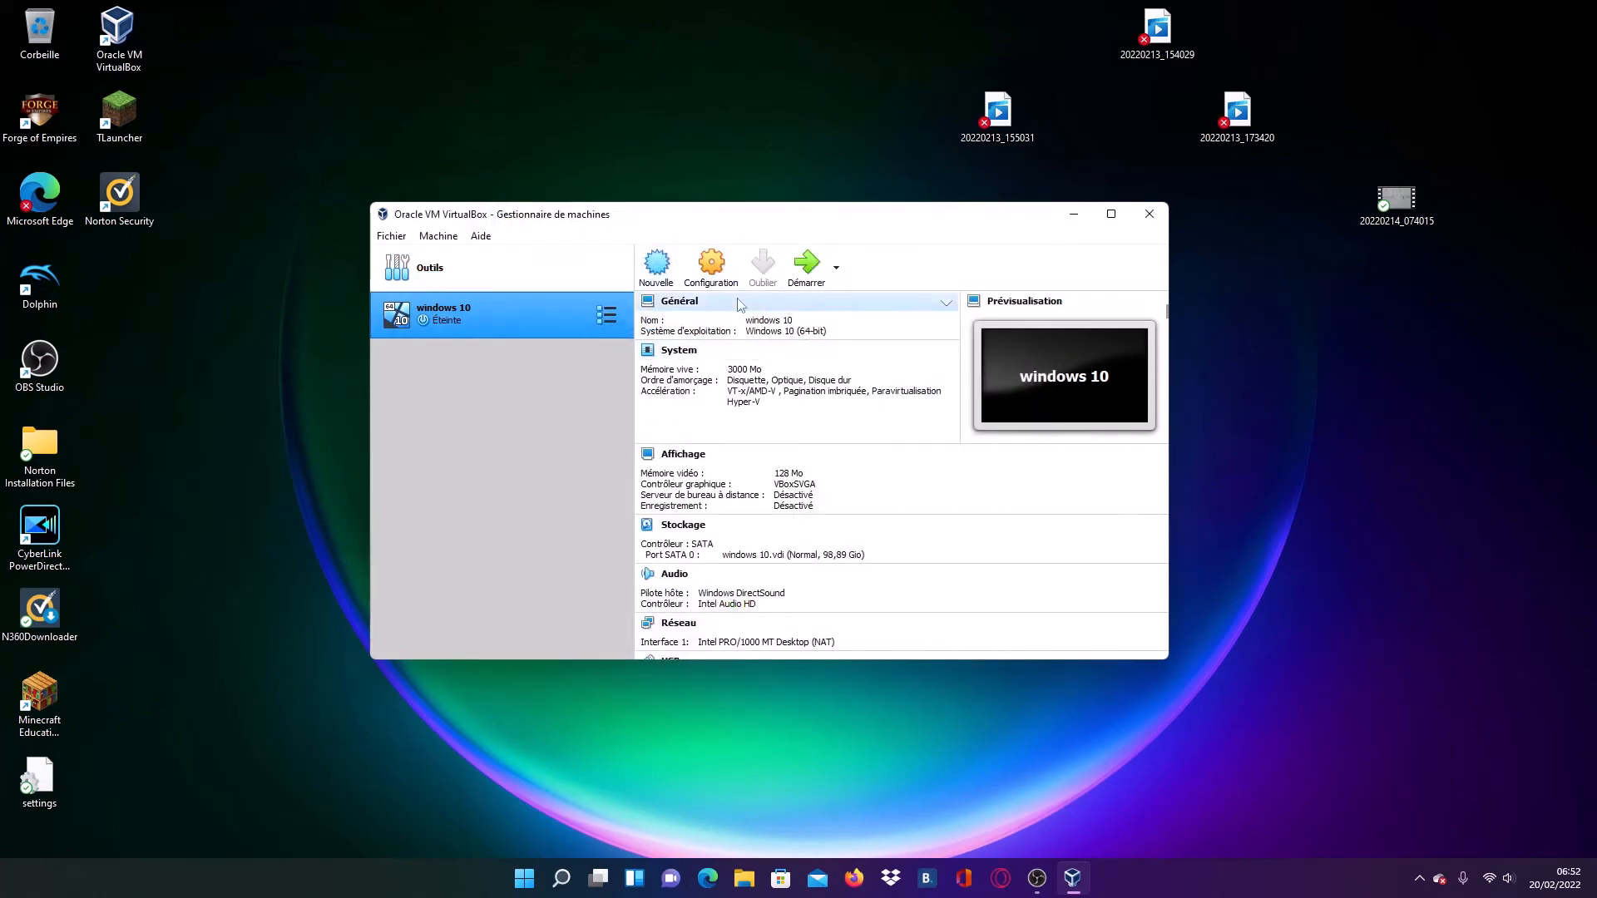
- Start the windows 10 virtual machine, closing the machine manager window and dismissing the mouse integration message
click(817, 268)
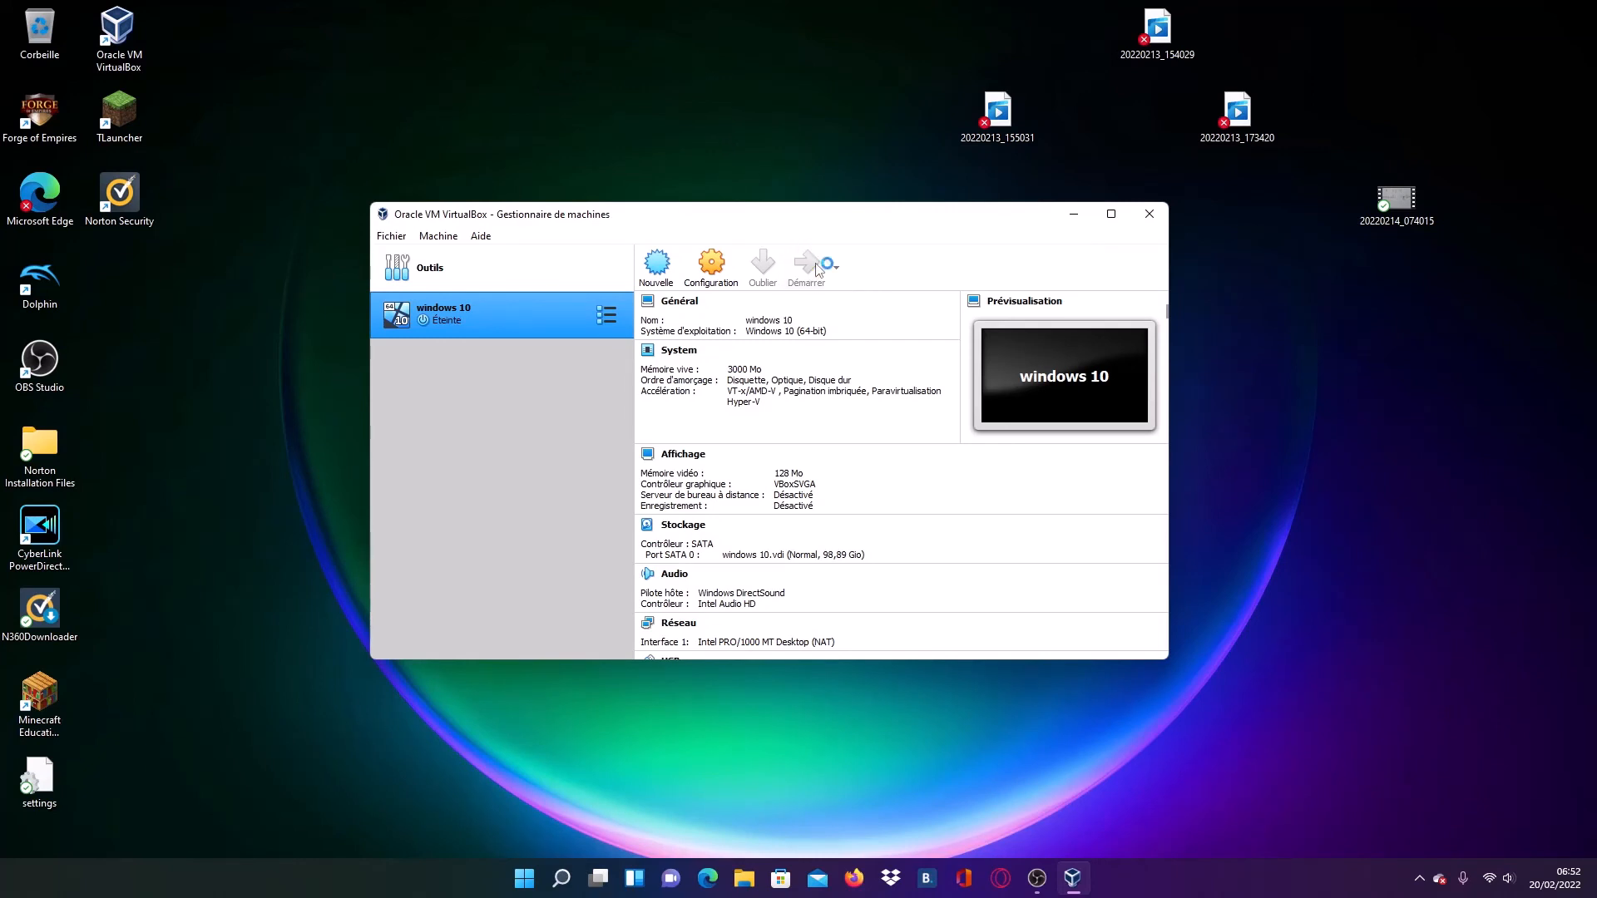
click(1148, 214)
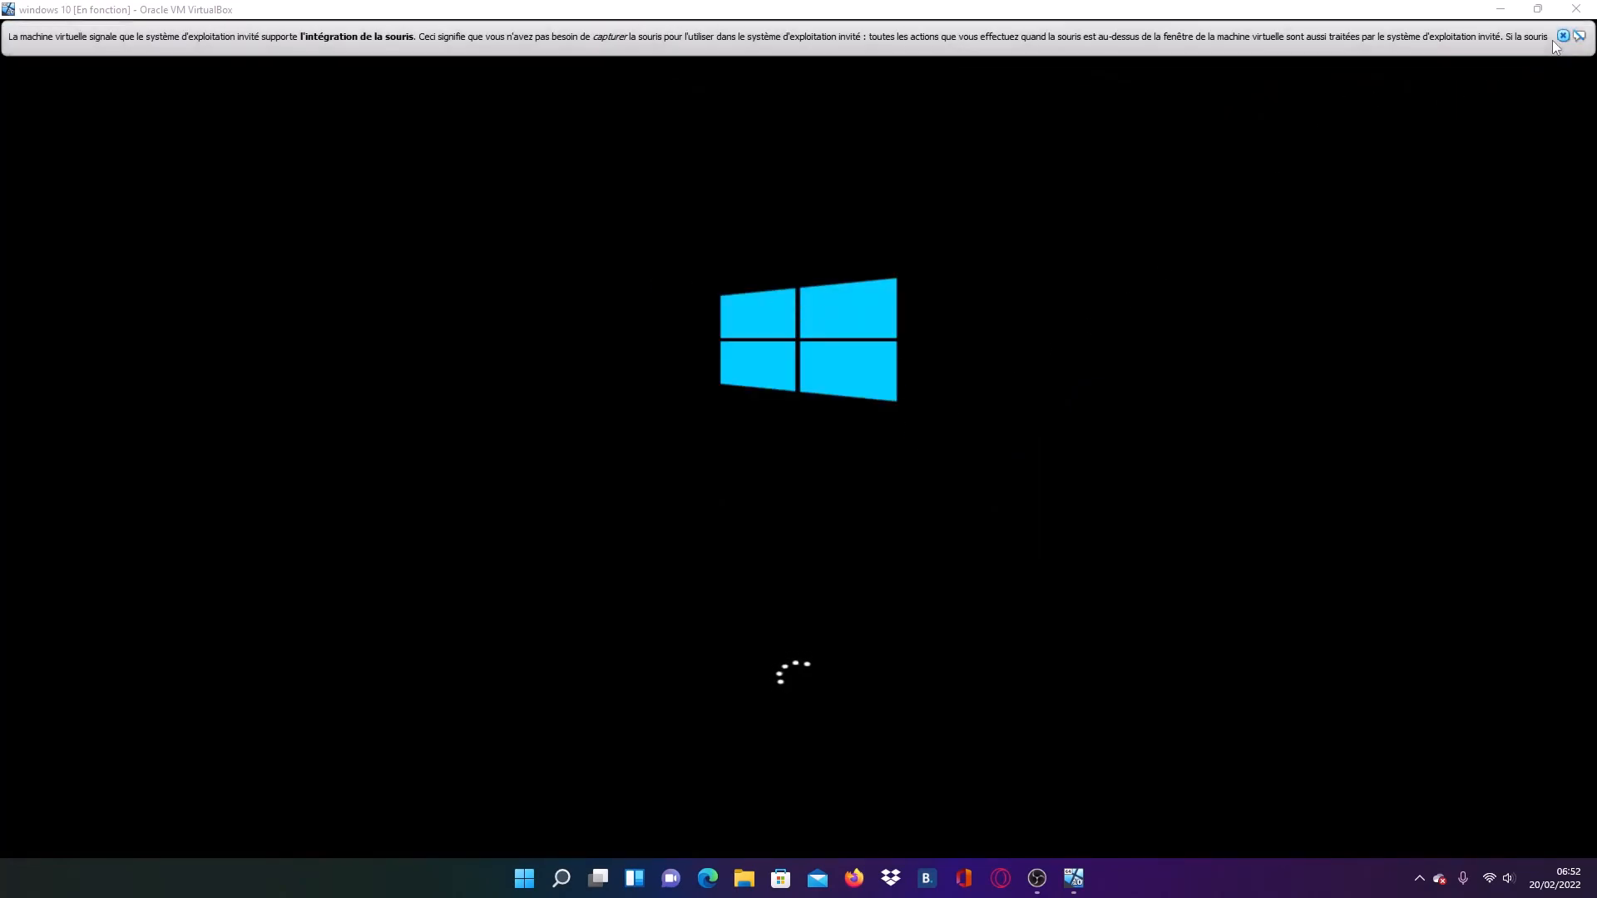
click(1552, 39)
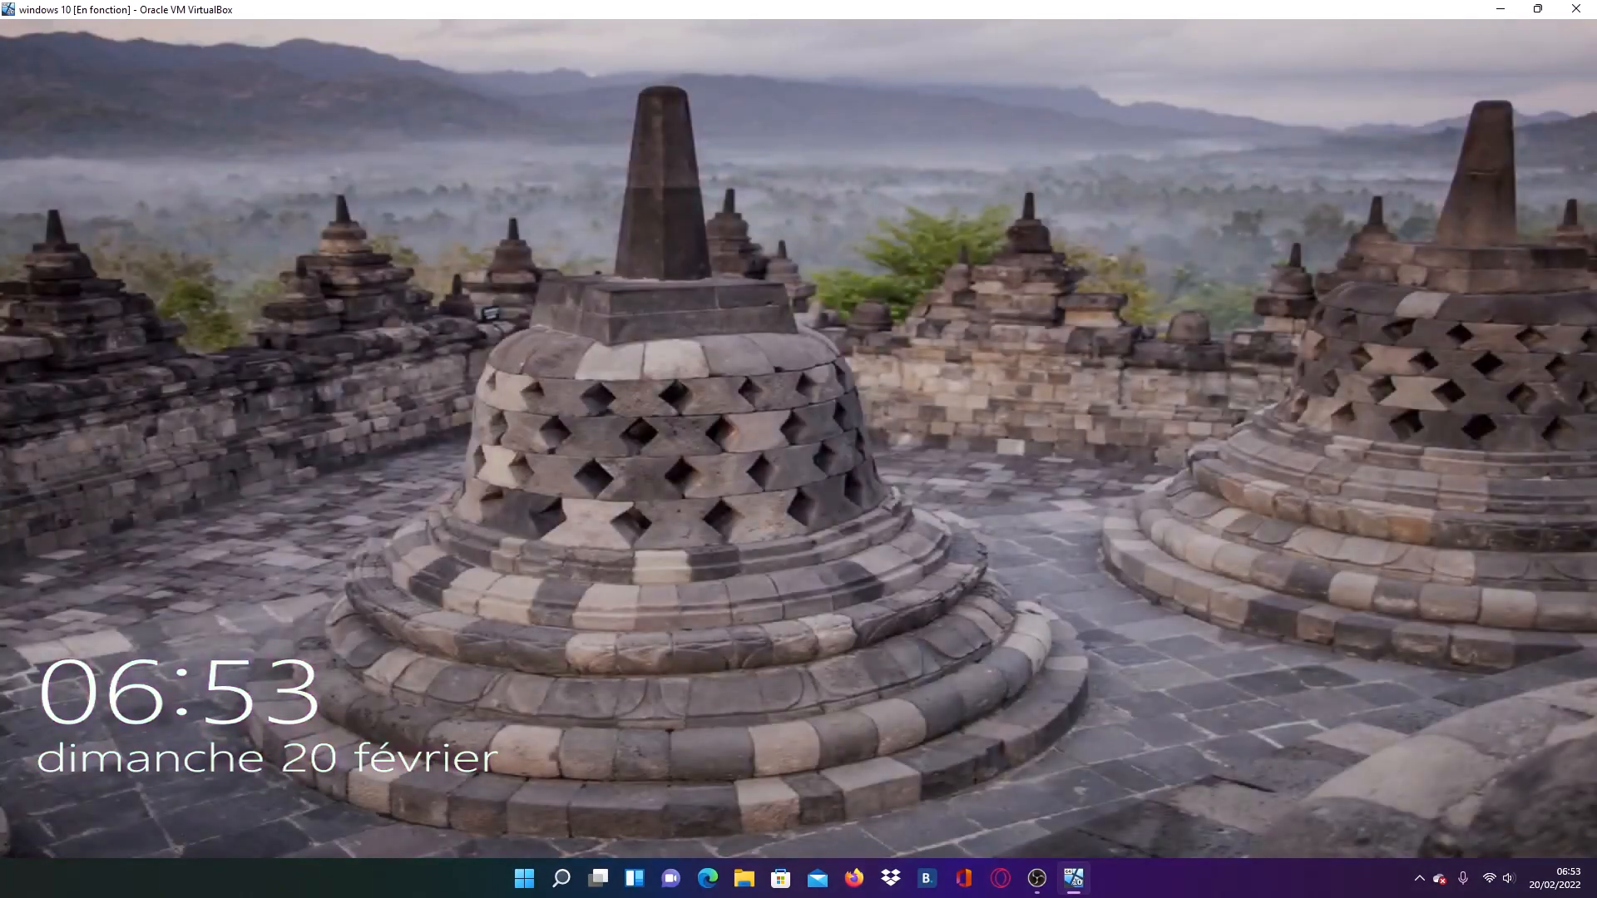
- Unlock the guest Windows 10 session by entering the account PIN in the Code confidentiel field
click(599, 519)
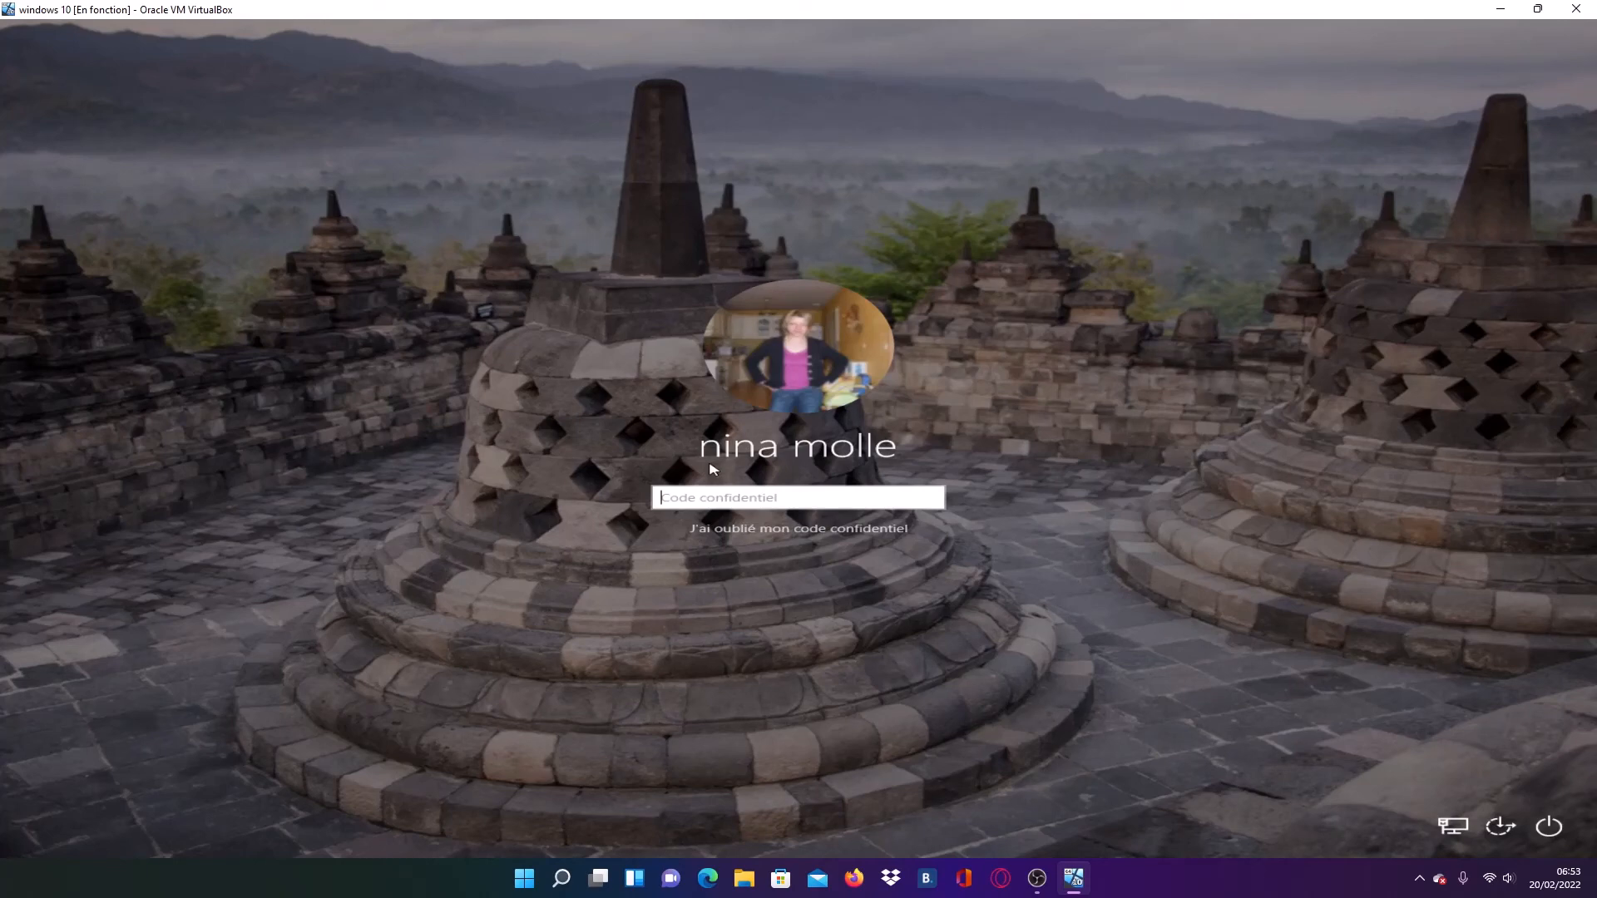
text(•••••••)
key(Return)
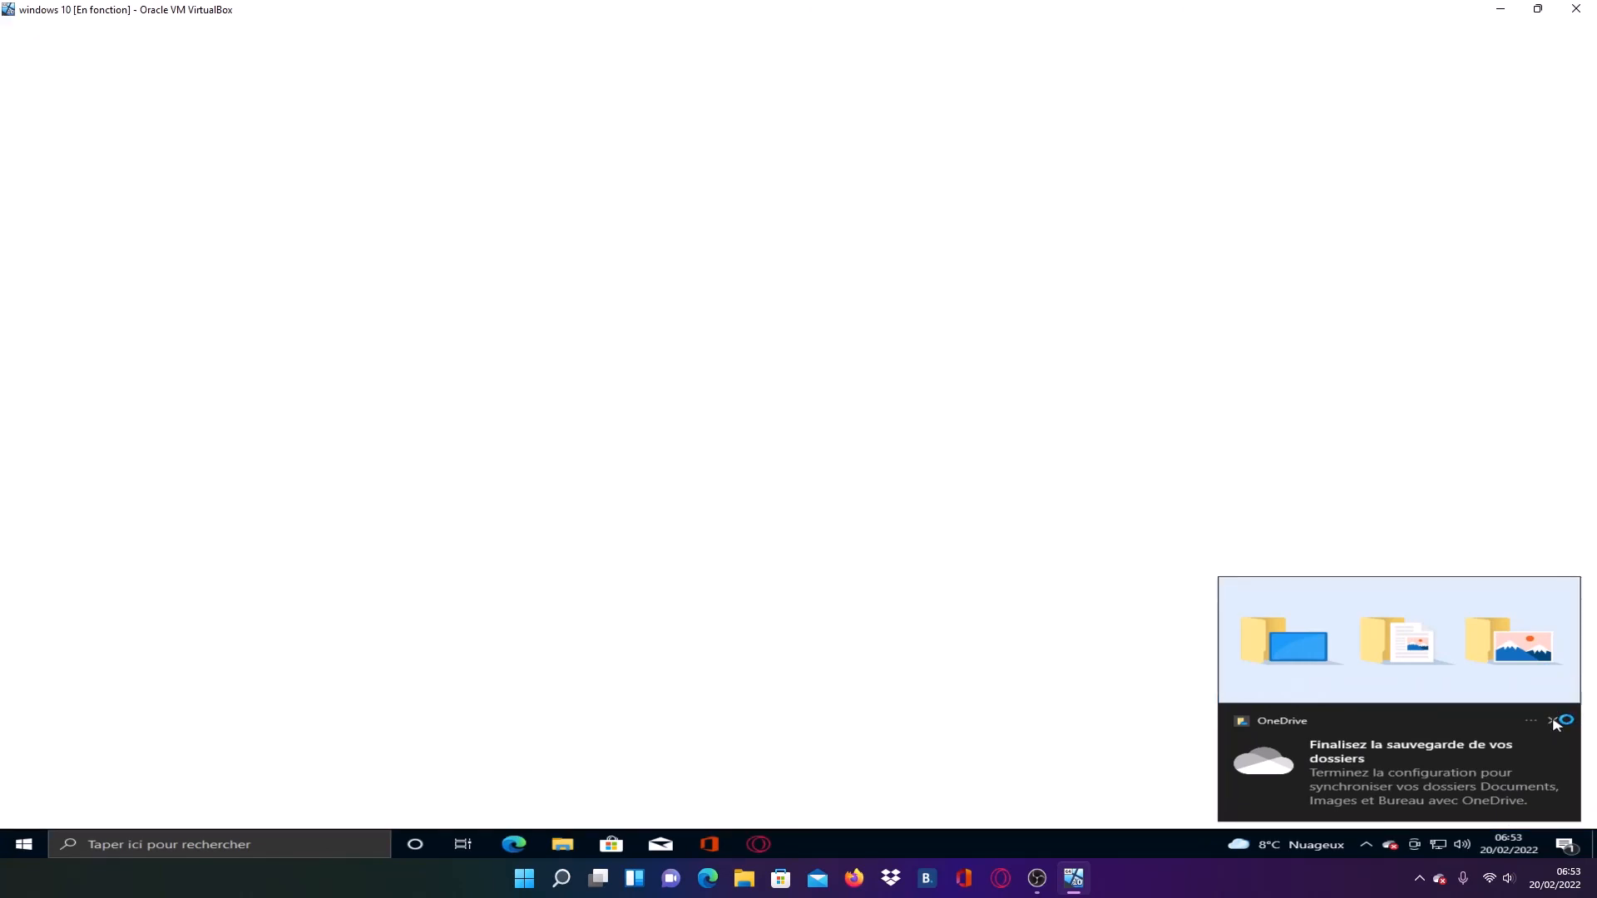
- Dismiss the OneDrive backup notification and close the Opera GX browser window on the guest desktop
click(1552, 720)
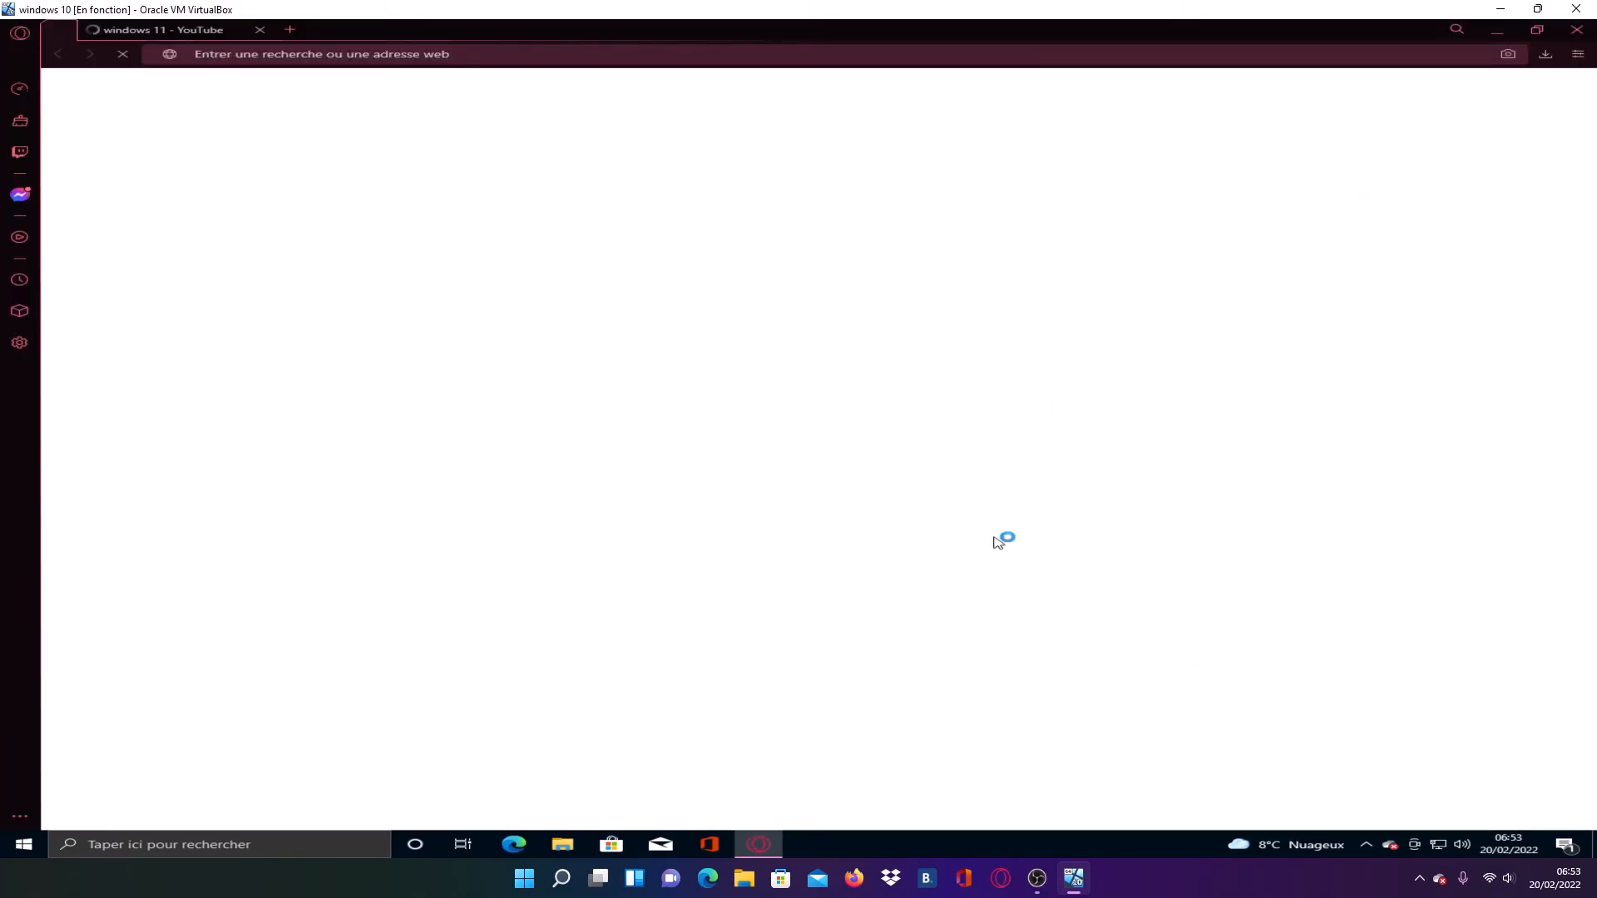
click(1579, 30)
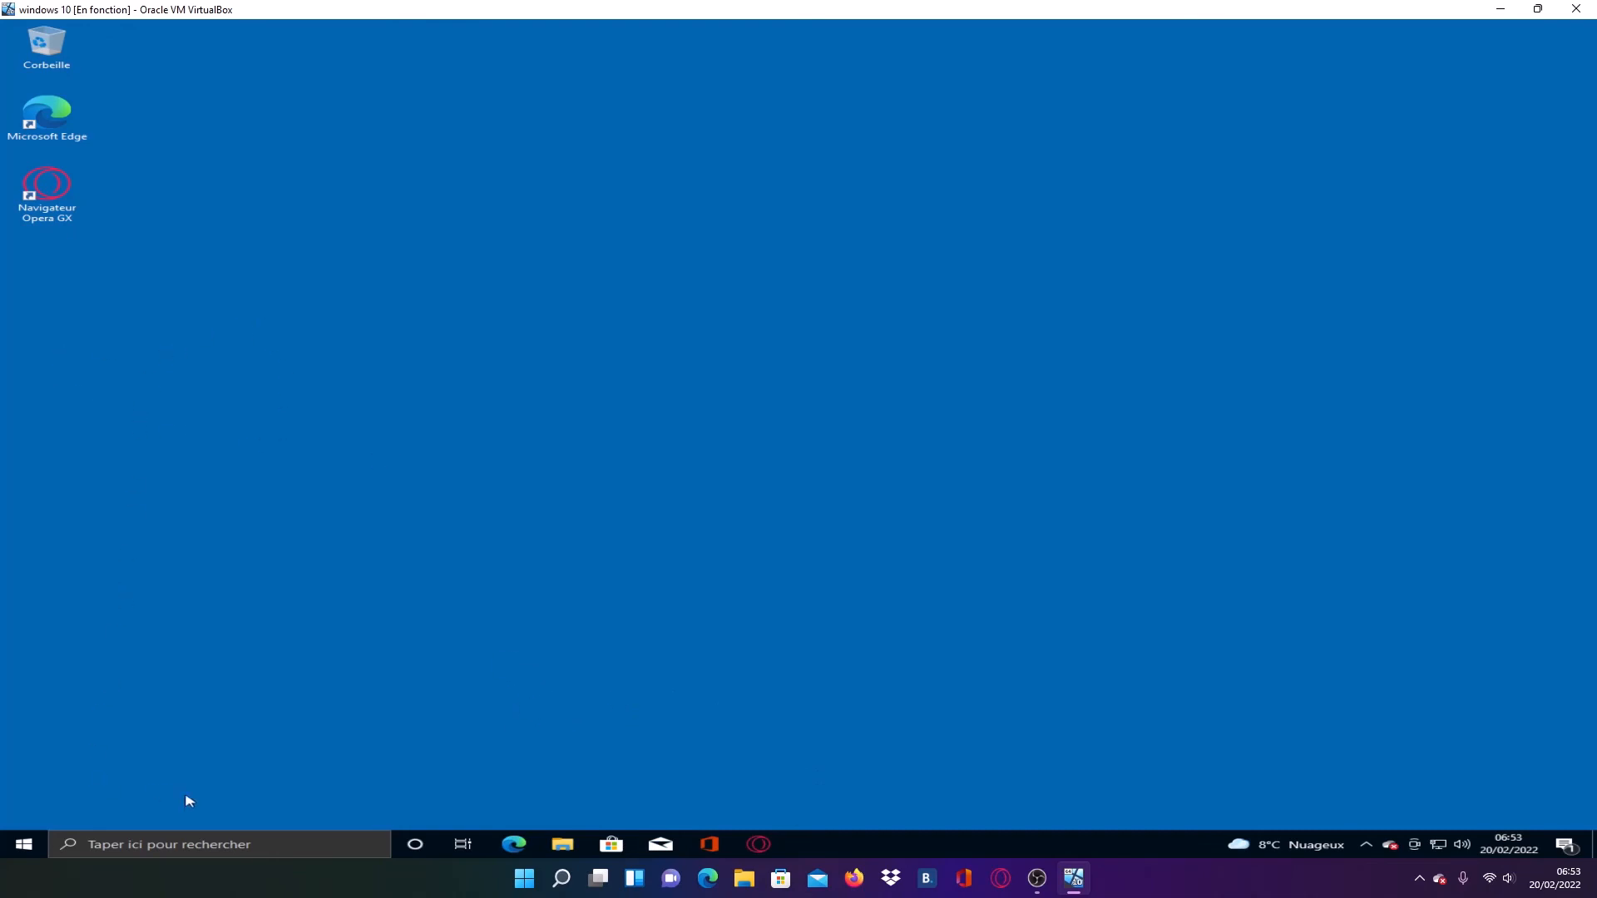
- Look through the list of installed applications in the guest Windows 10 system, then close the list
click(24, 845)
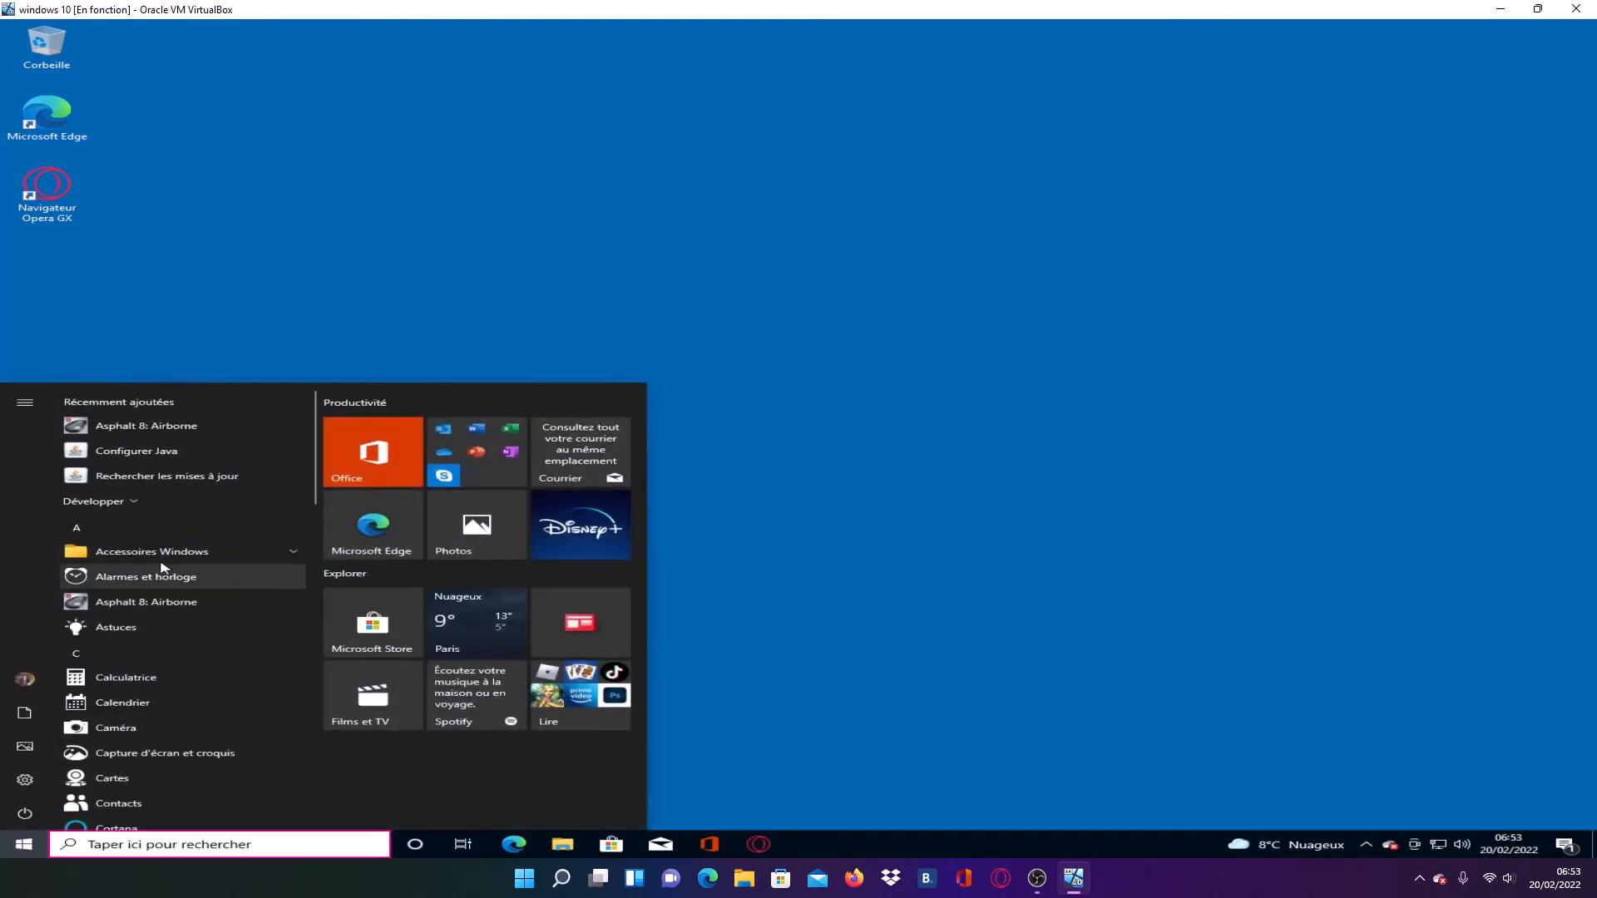
scroll(200, 582, down, 5)
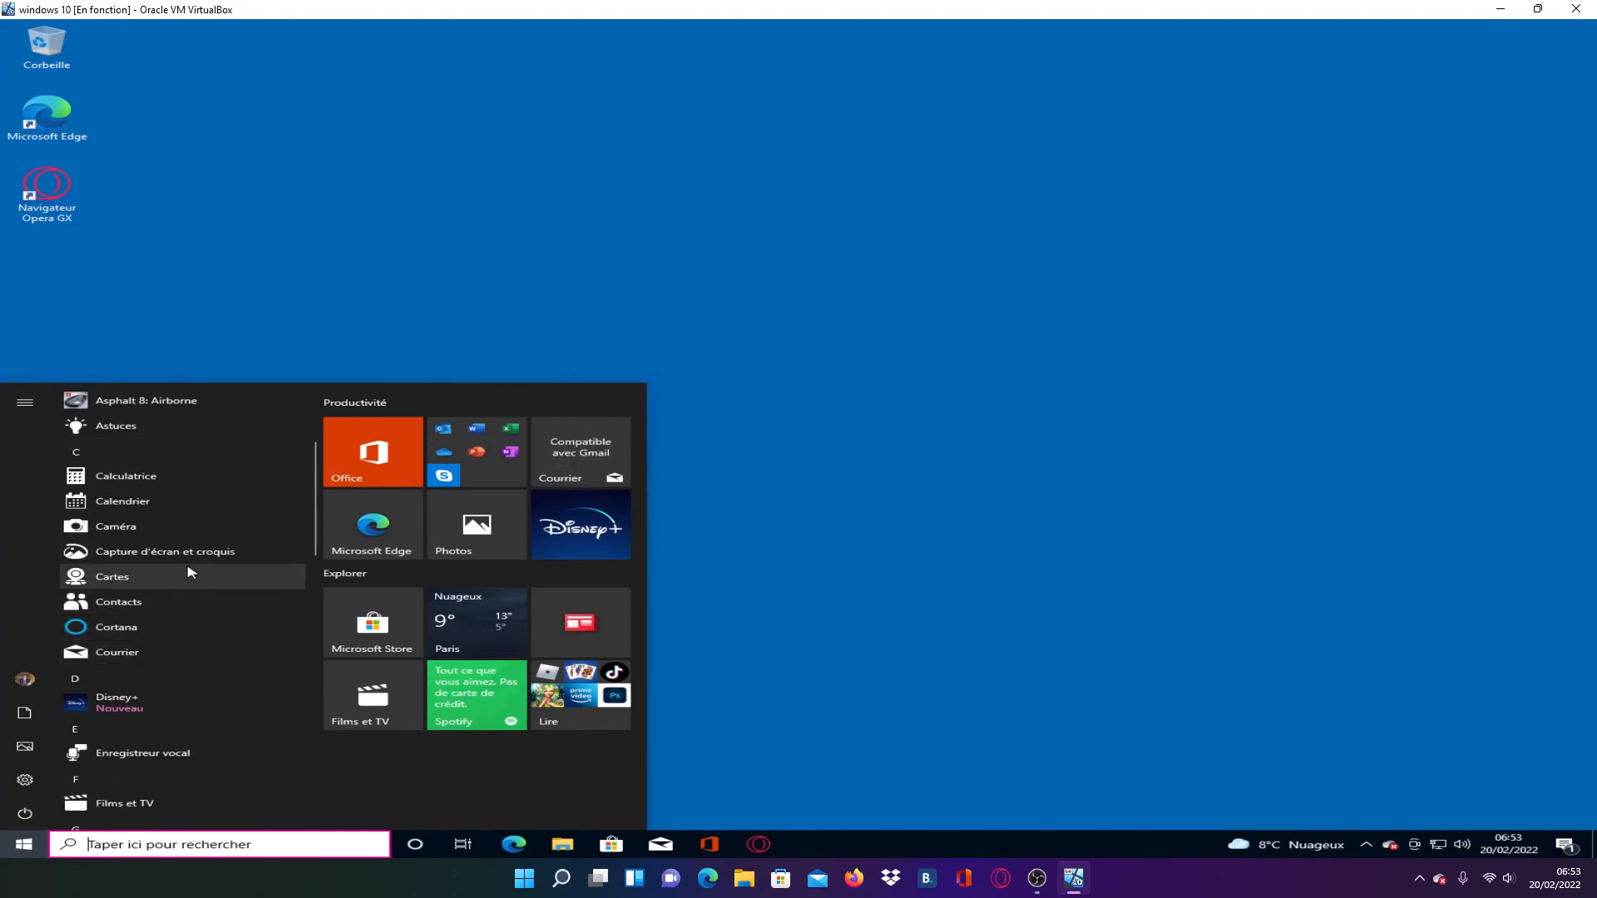
scroll(207, 599, up, 4)
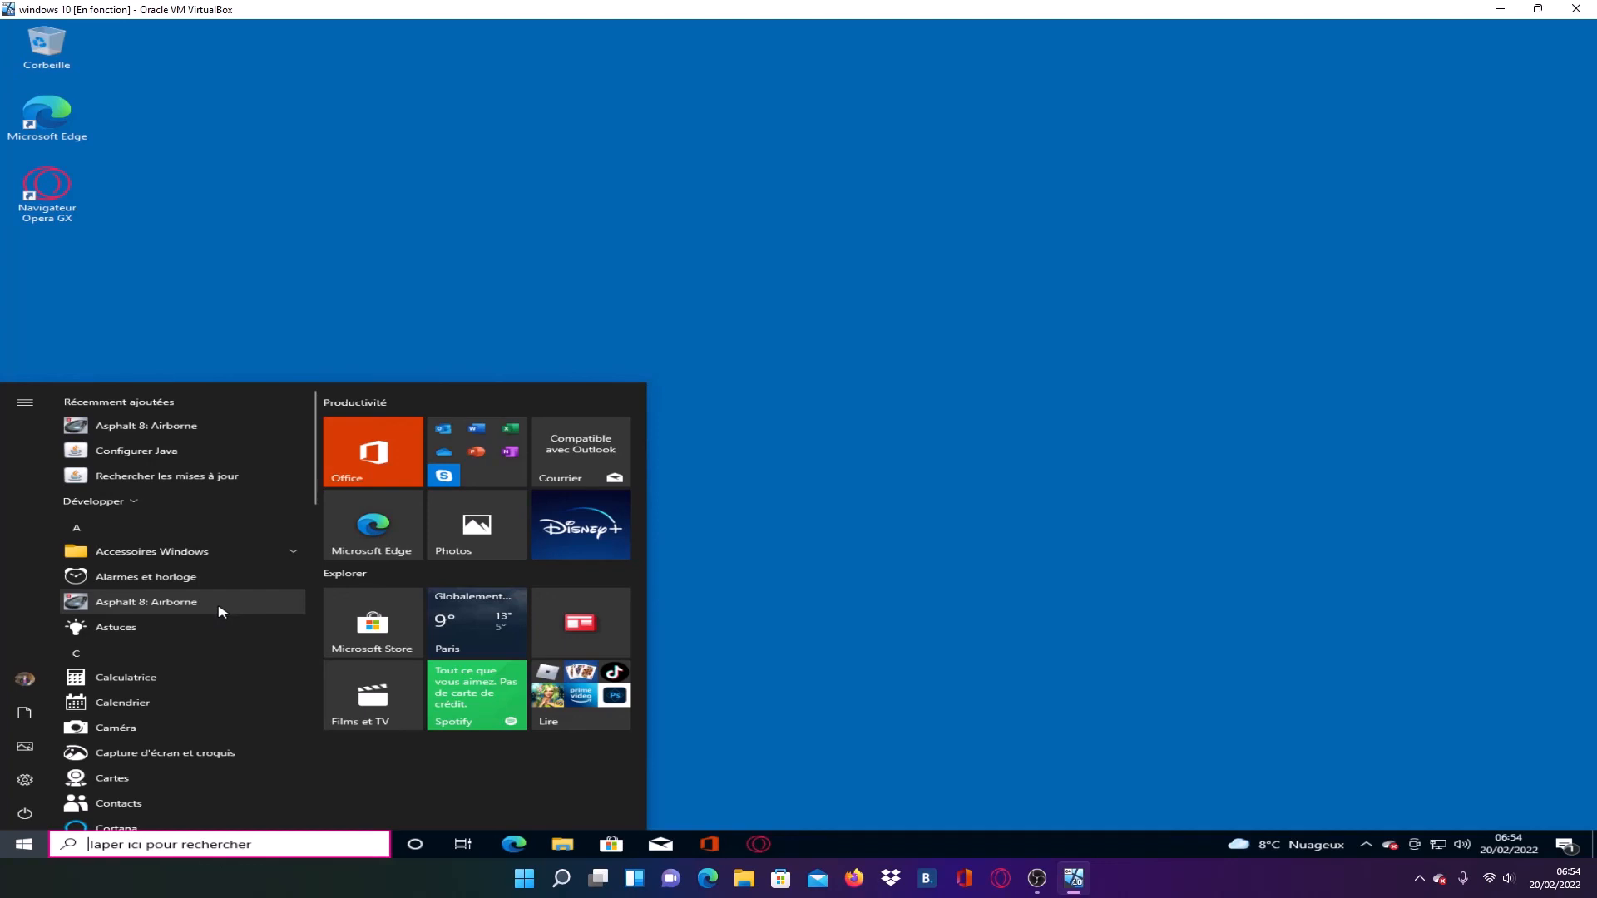
scroll(221, 608, down, 3)
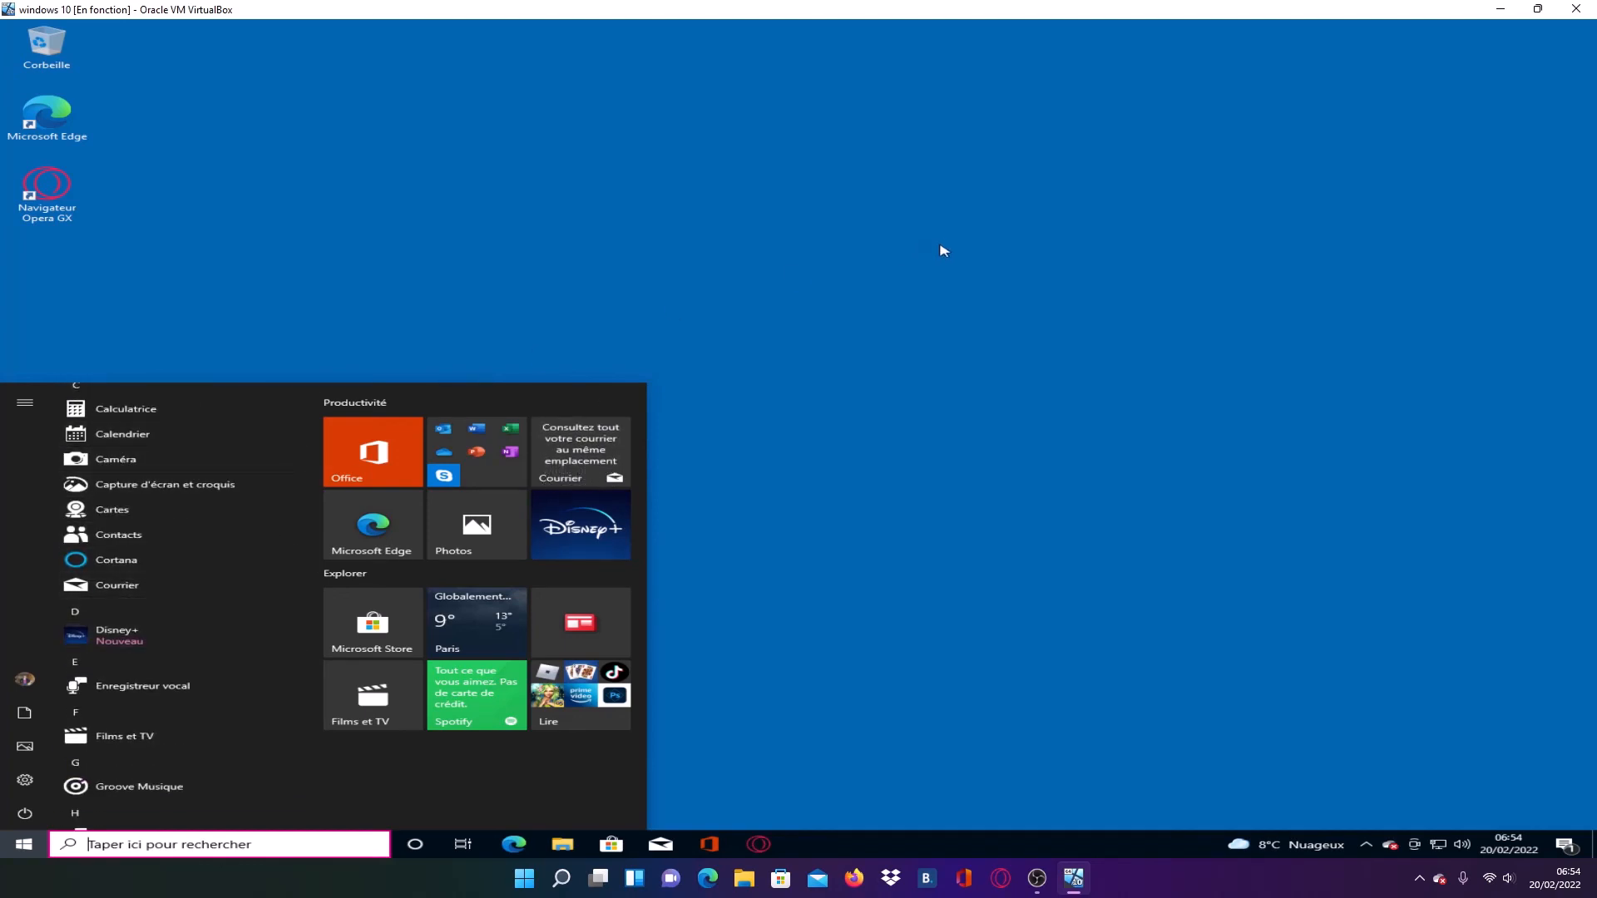
click(832, 336)
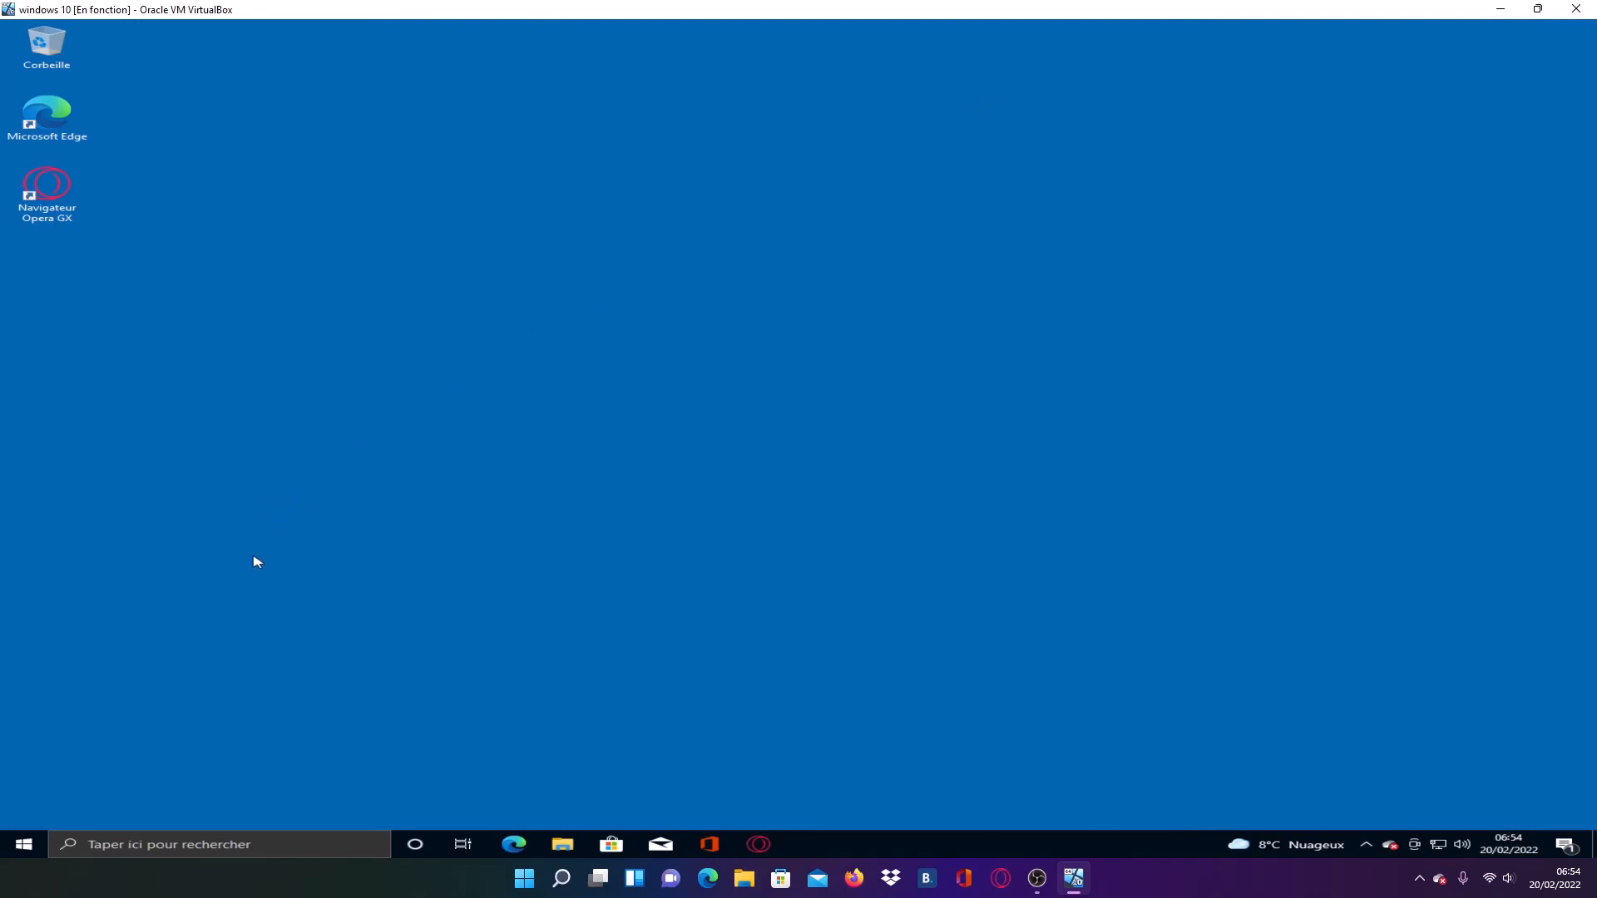
- Shut down the guest Windows 10 system from within the virtual machine
click(23, 845)
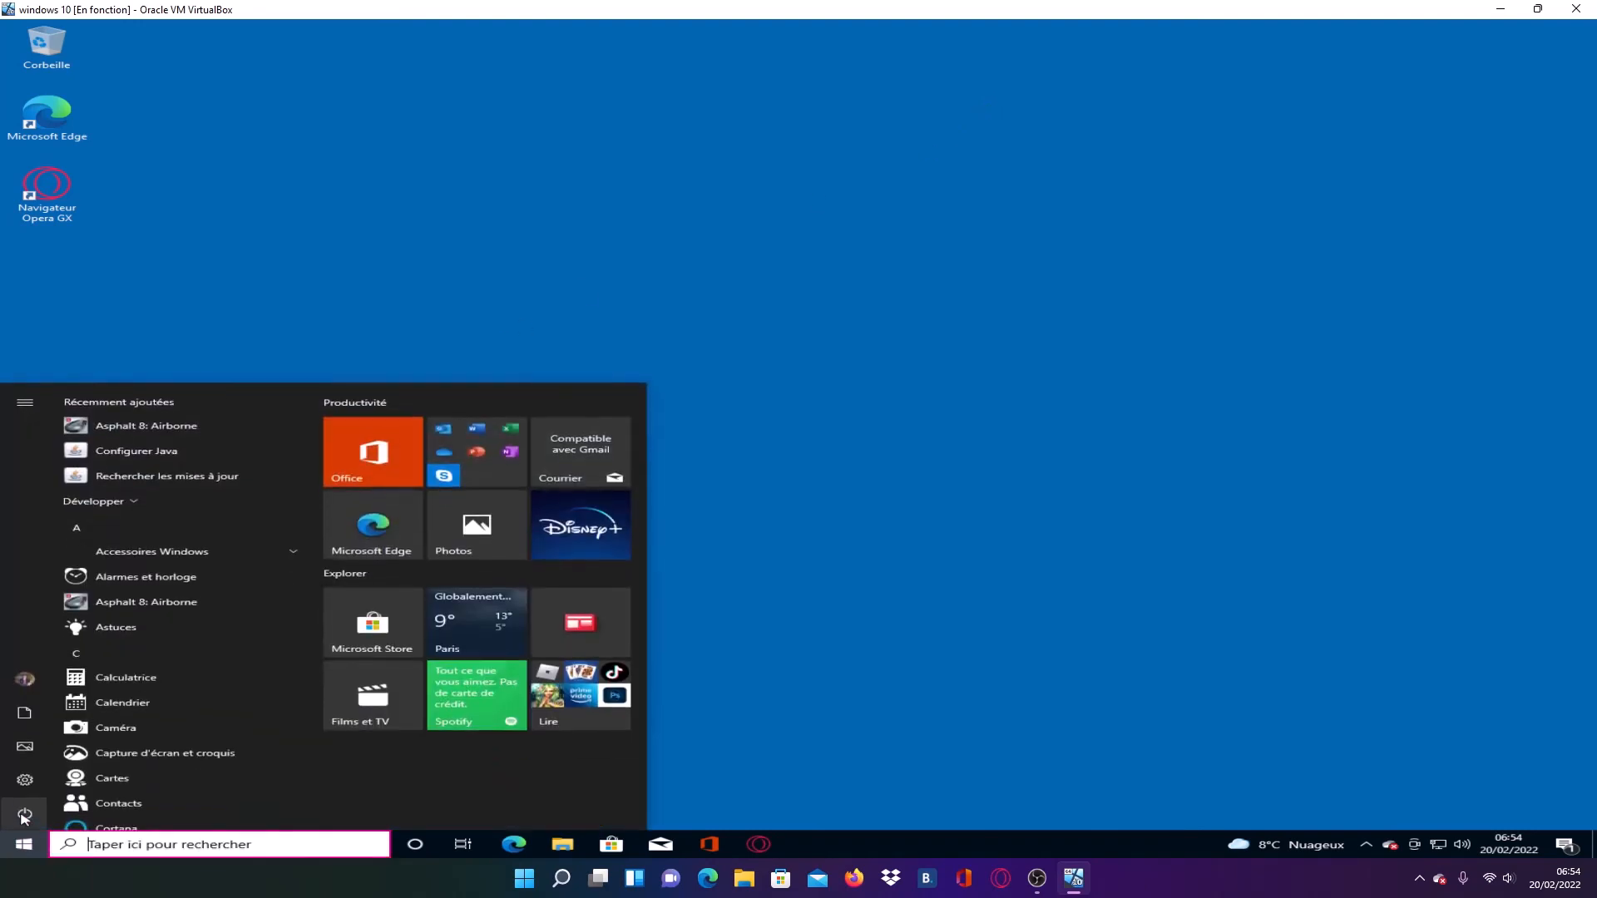
click(71, 807)
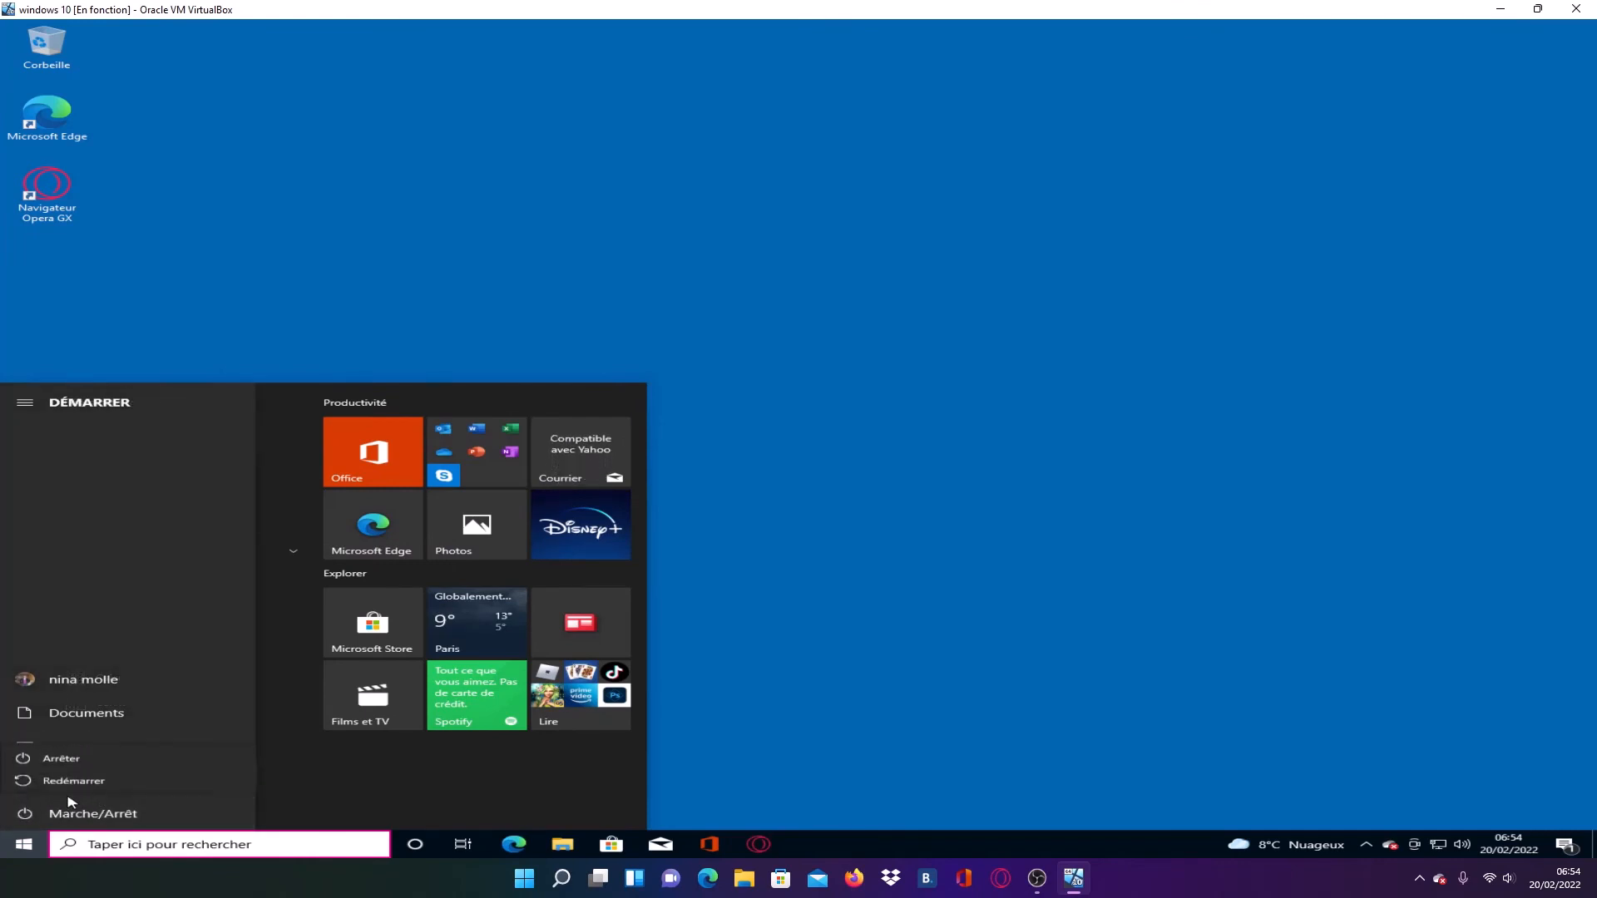
click(86, 759)
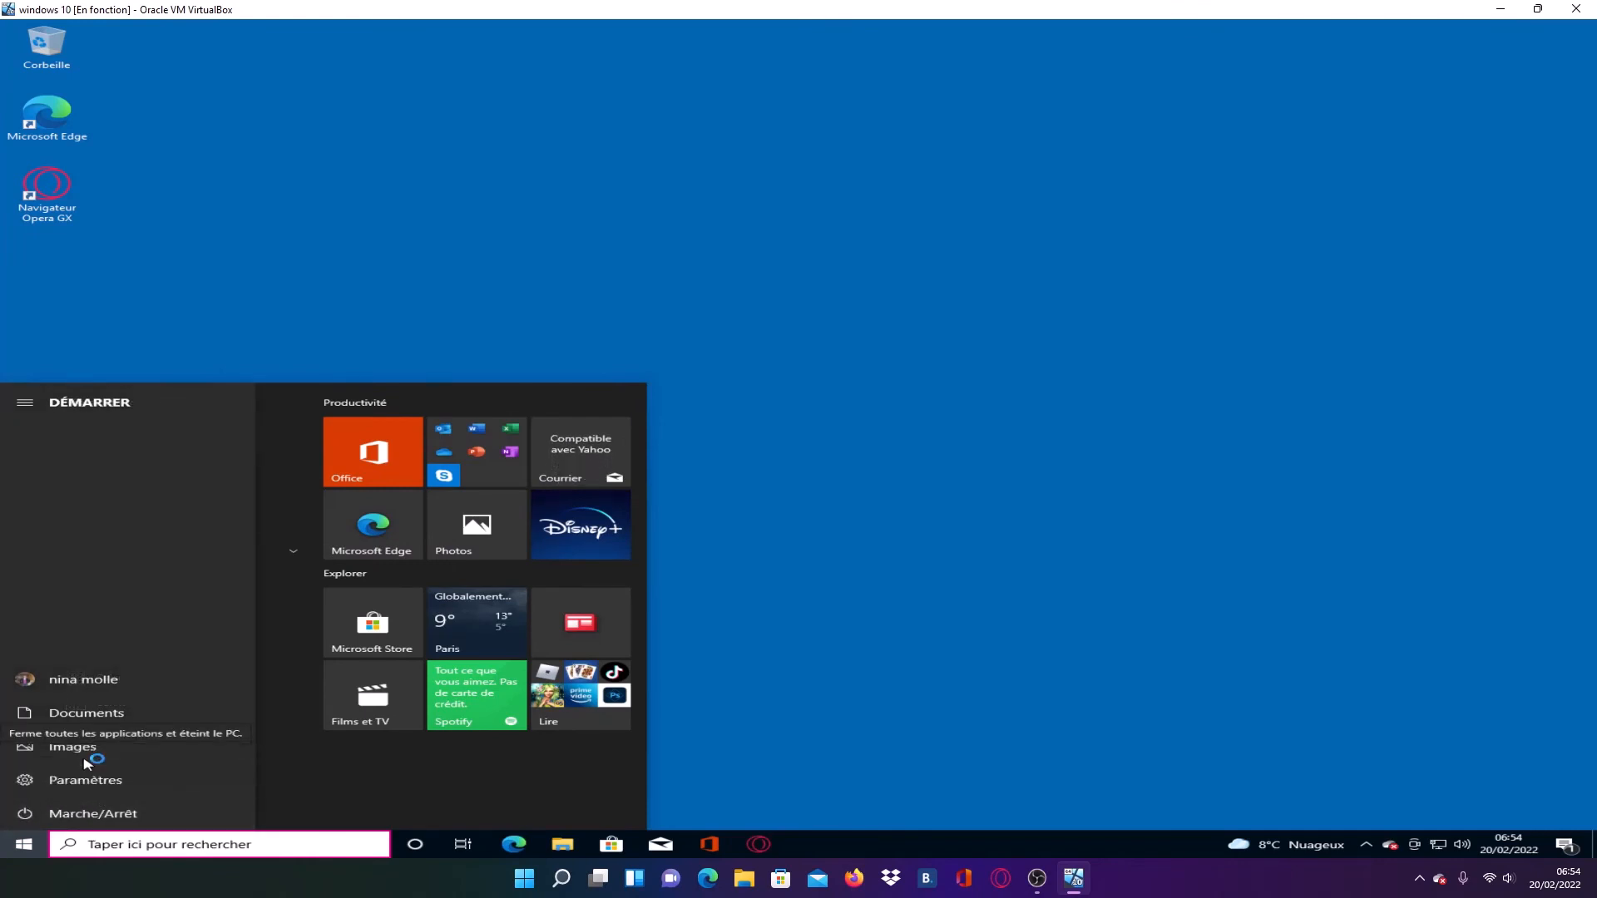